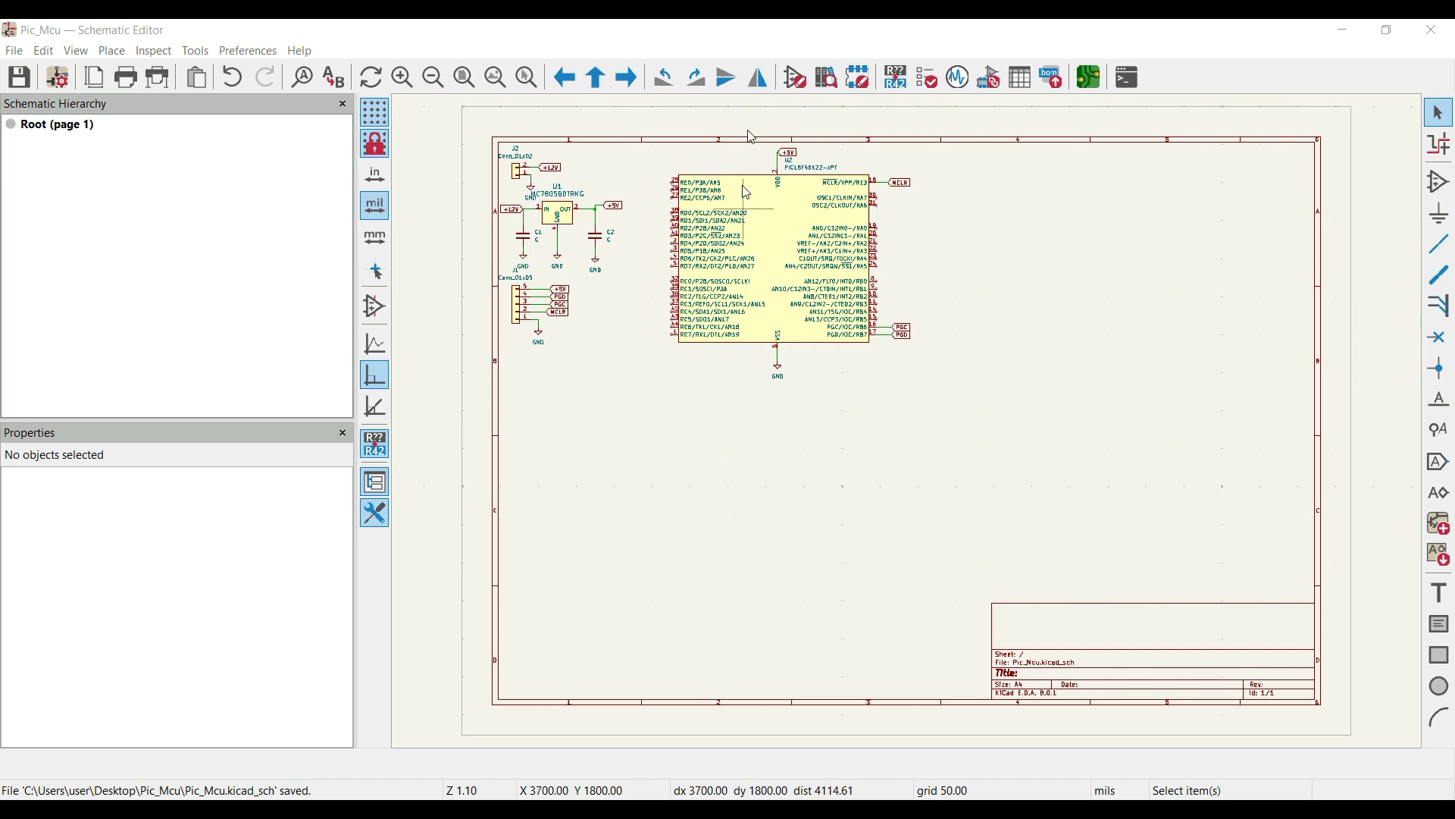
# Step: Review the footprints assigned to all schematic symbols in the symbol fields table
pyautogui.click(568, 226)
pyautogui.click(795, 226)
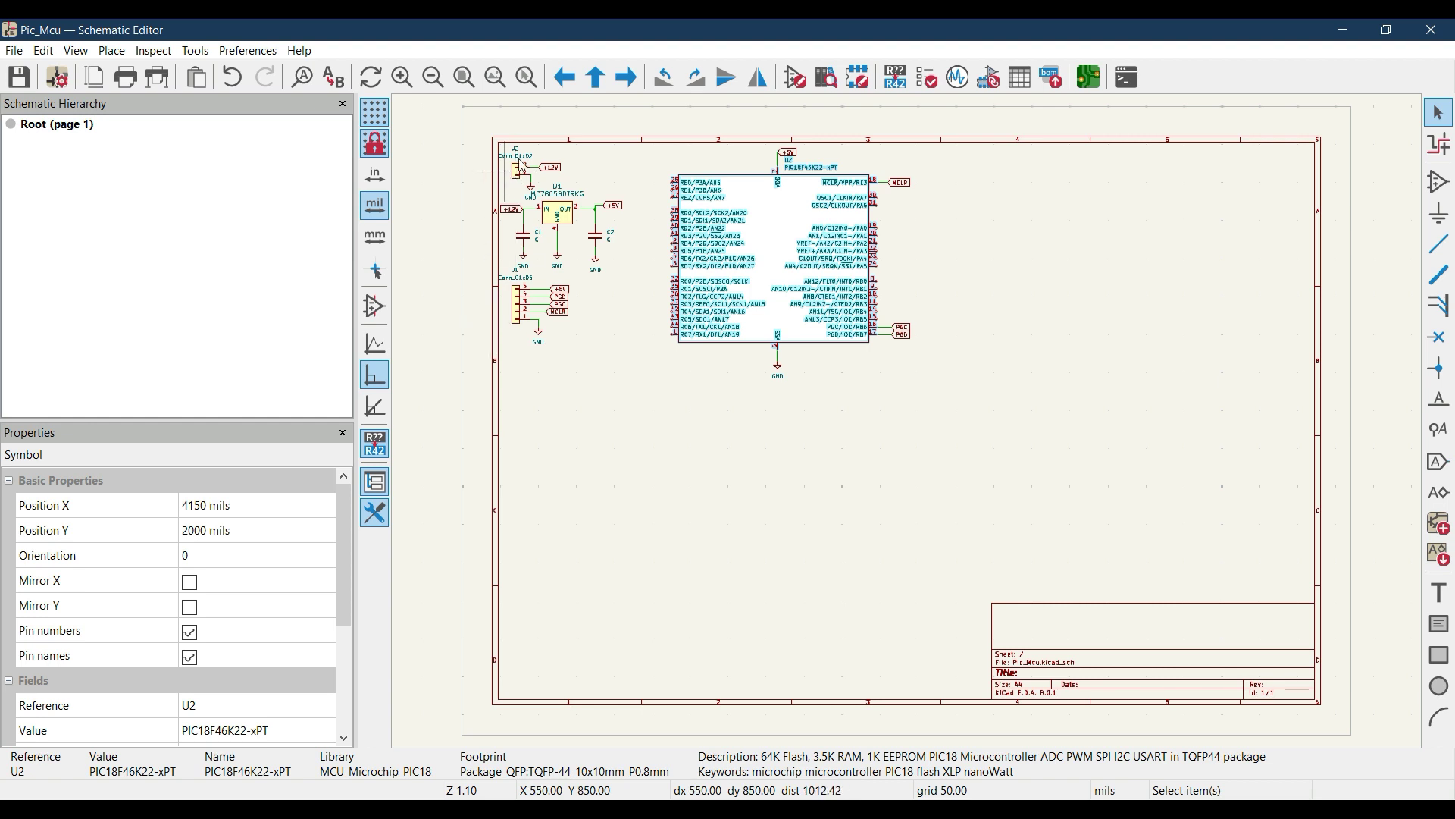
pyautogui.click(645, 431)
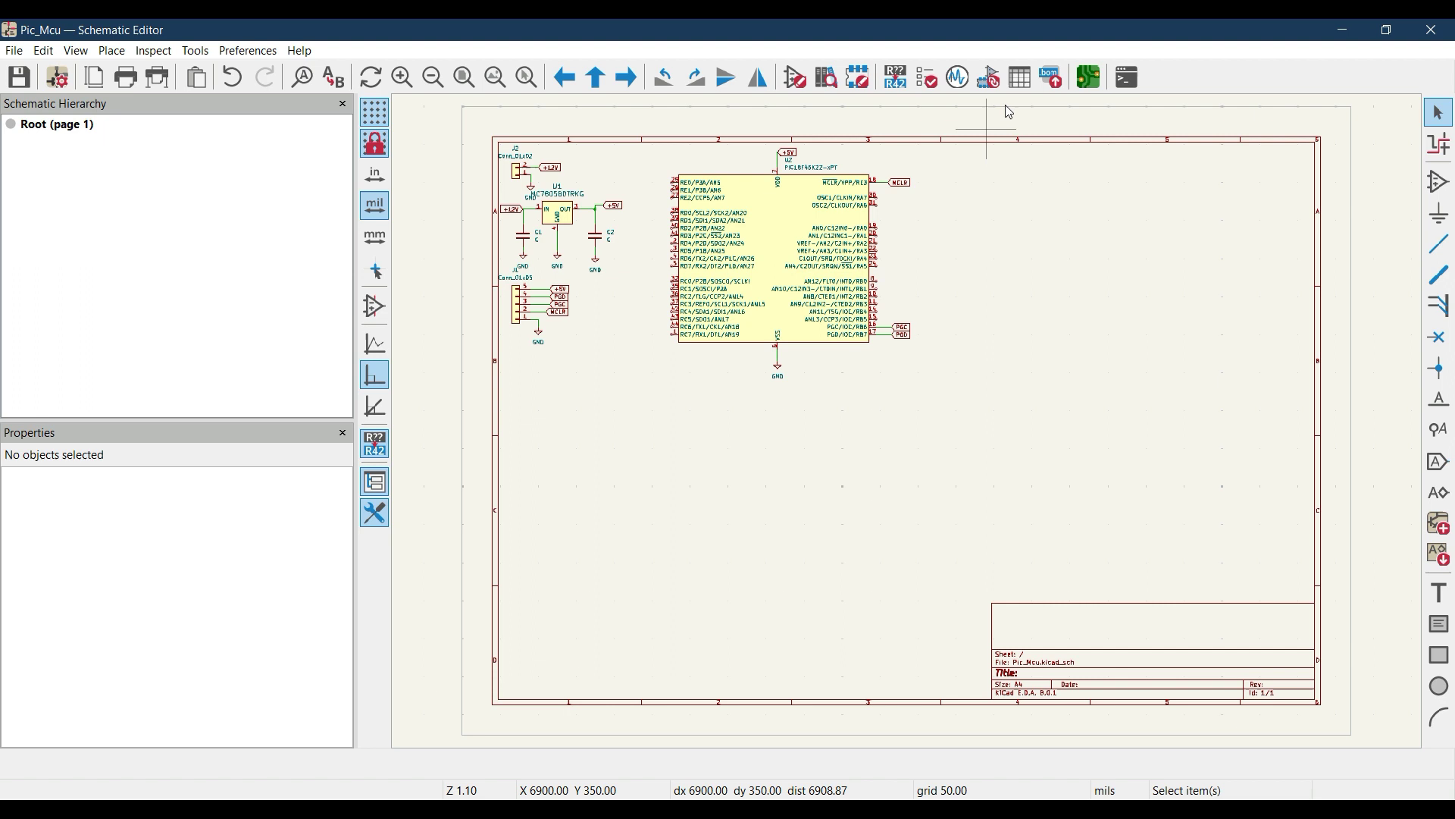
pyautogui.click(1021, 79)
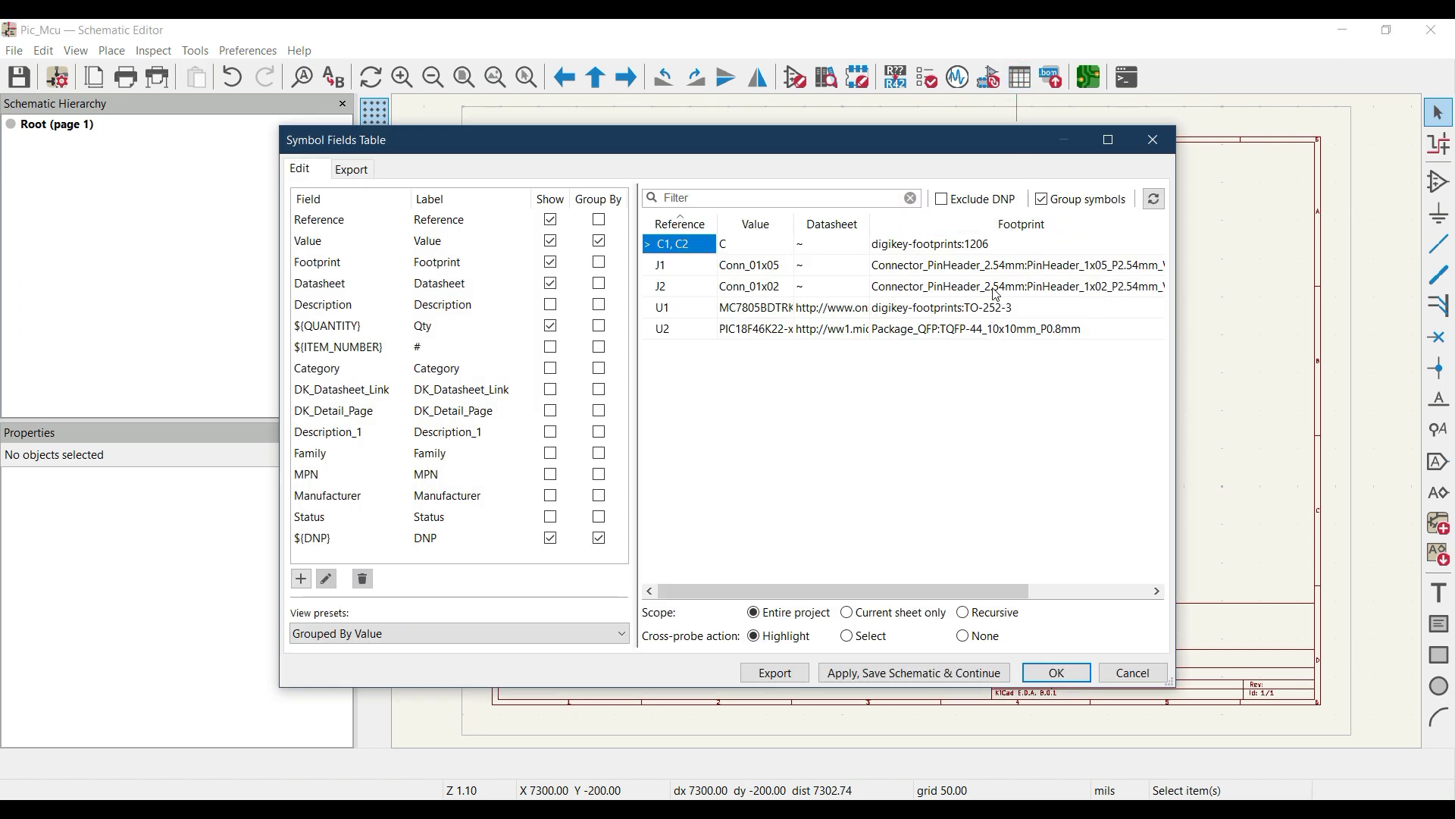
pyautogui.click(1155, 140)
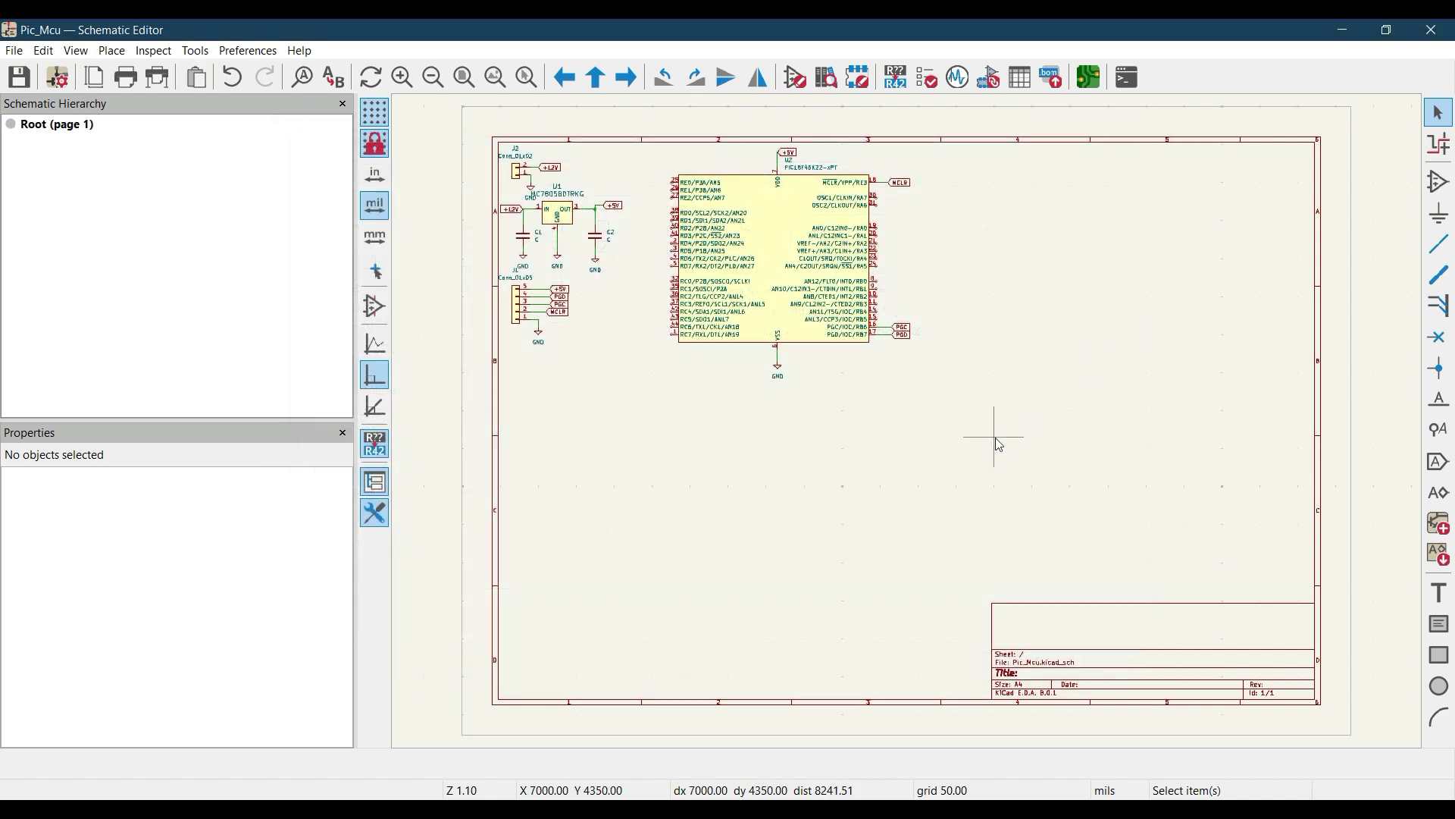
# Step: Switch to the PCB editor and update the board from the schematic, replacing footprints with those specified there
pyautogui.click(1103, 81)
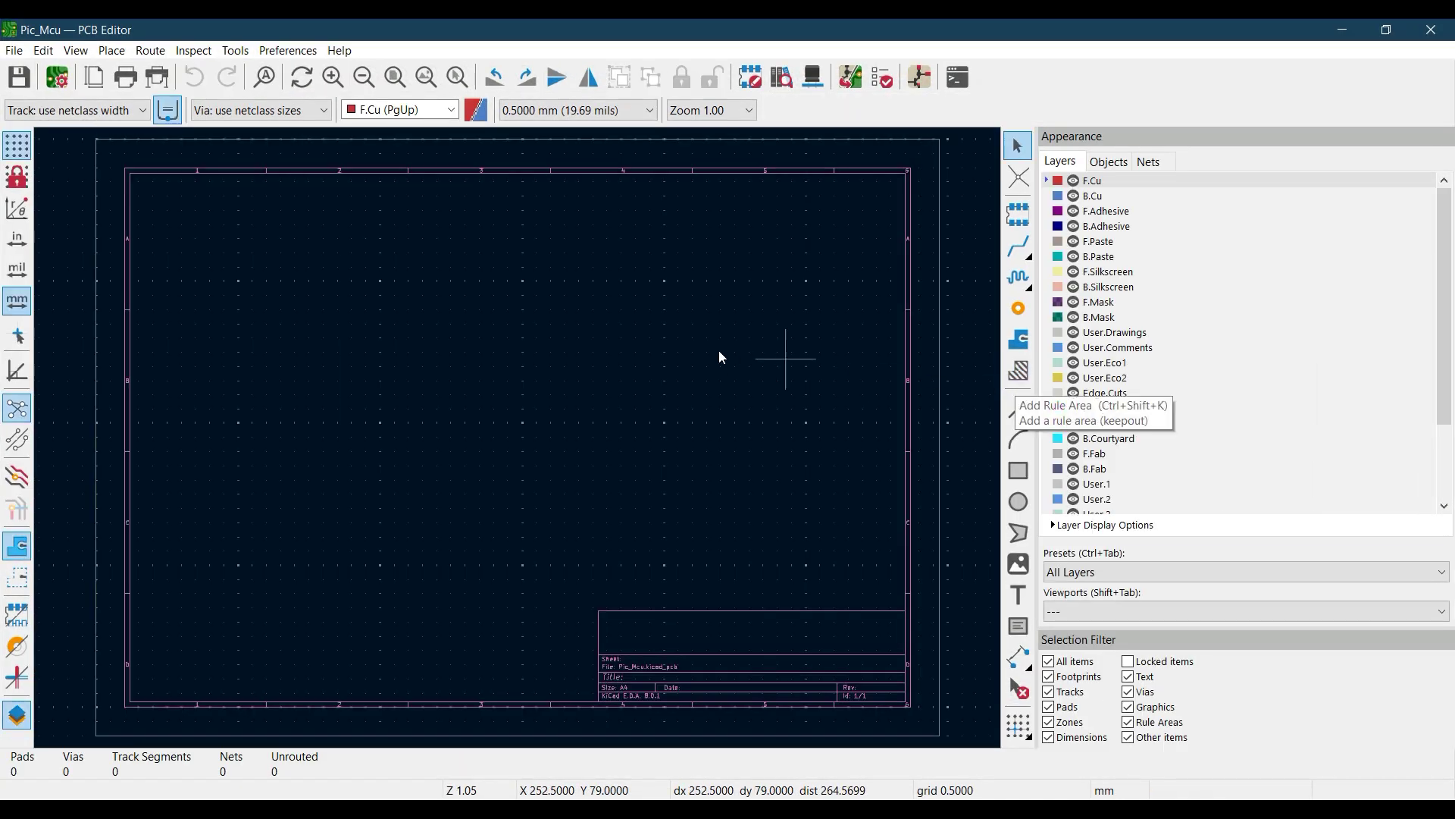
pyautogui.click(850, 79)
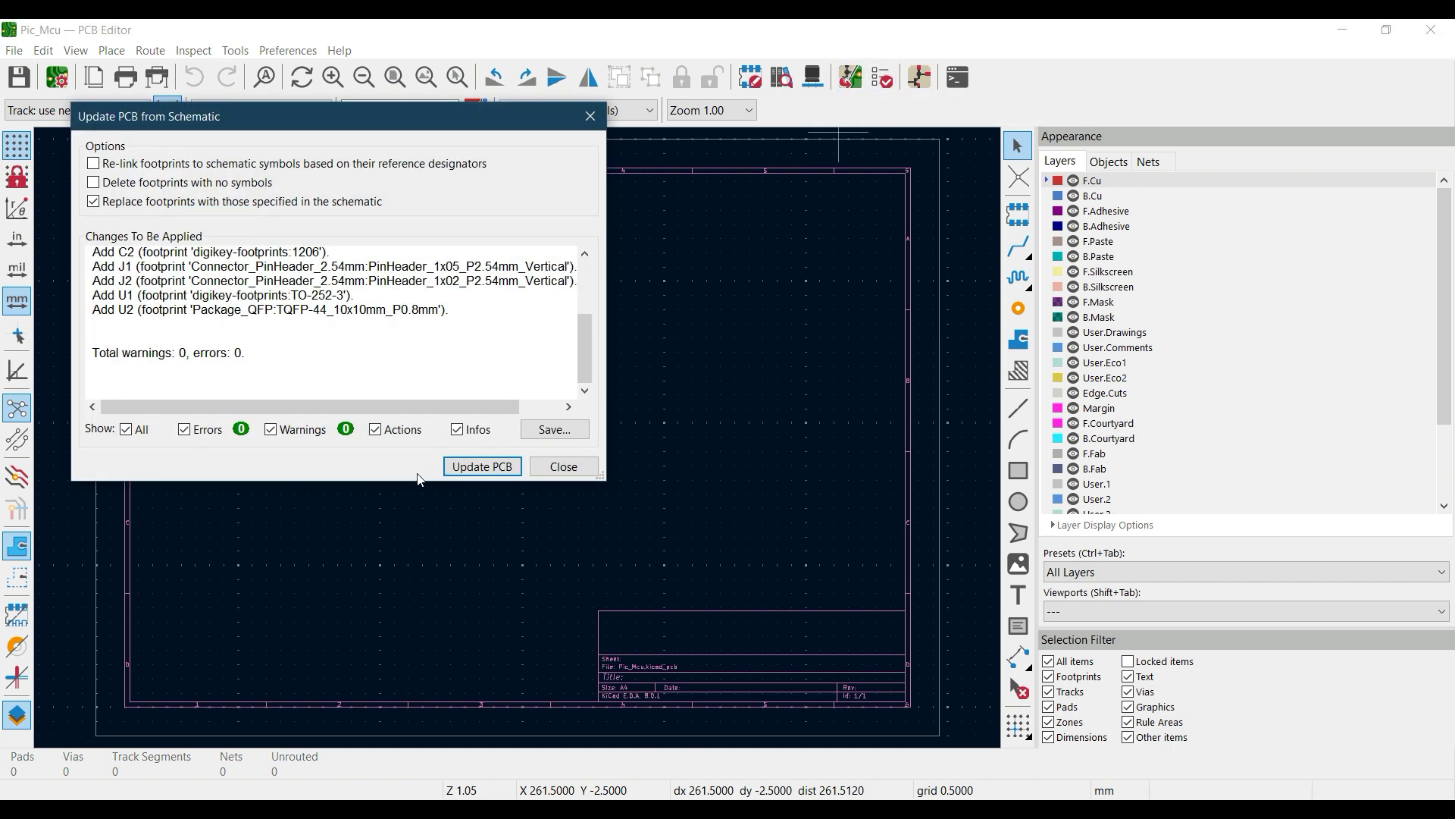
pyautogui.click(472, 467)
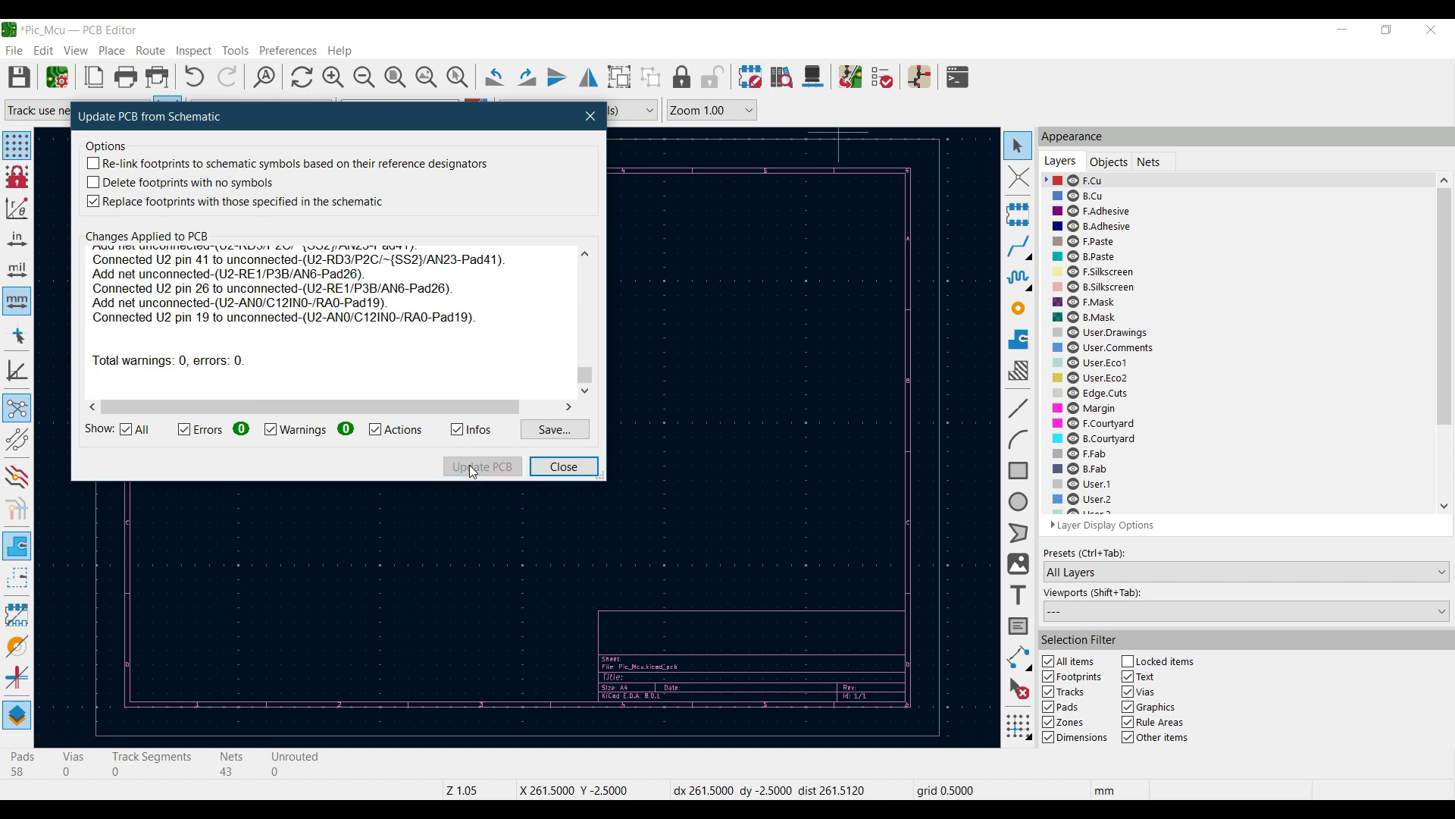
pyautogui.click(564, 466)
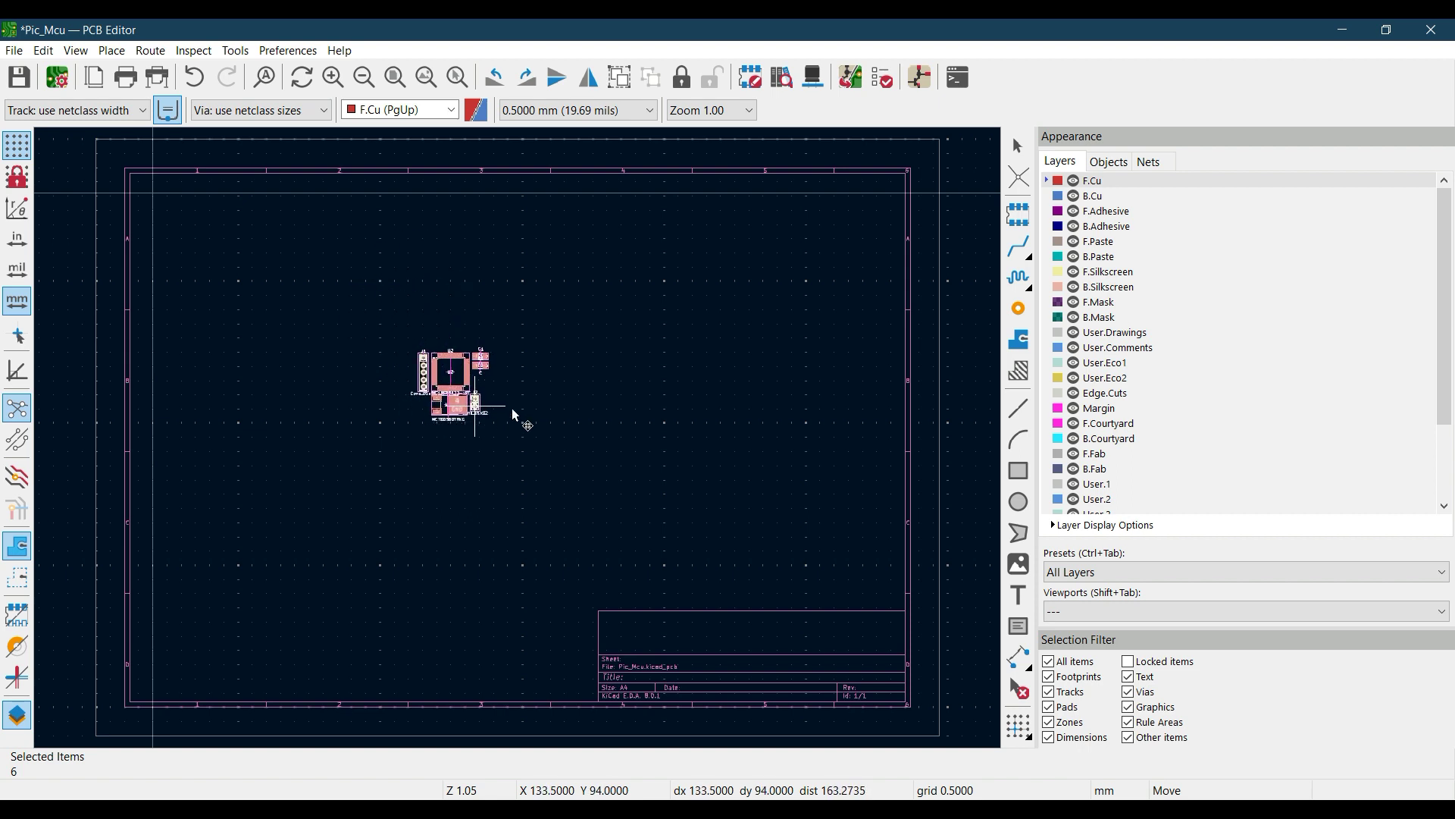
# Step: Place the group of imported footprints near the centre of the drawing sheet
pyautogui.scroll(3, 523, 424)
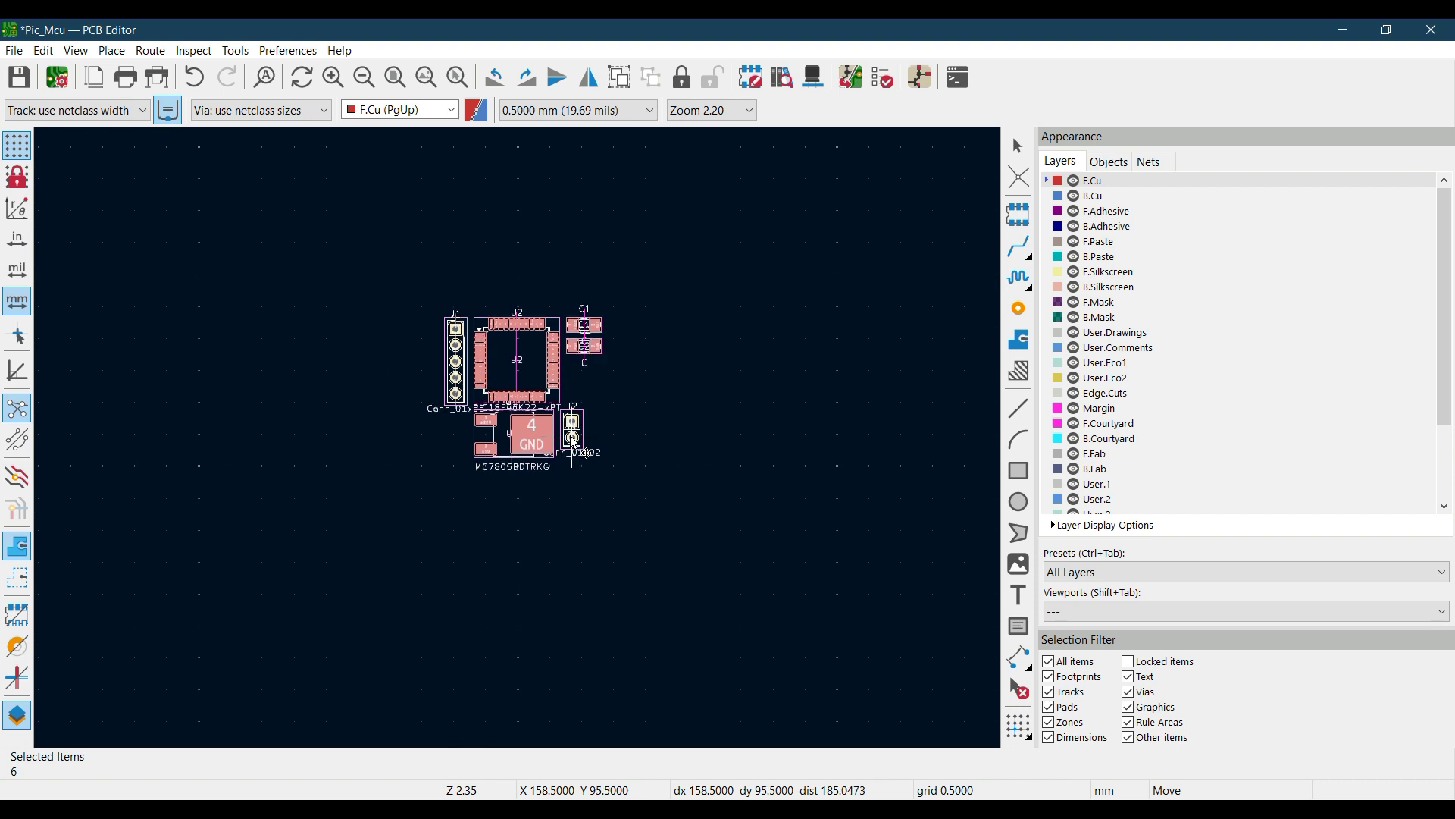
pyautogui.scroll(-2, 573, 439)
pyautogui.moveTo(518, 439); pyautogui.dragTo(587, 426, button='middle')
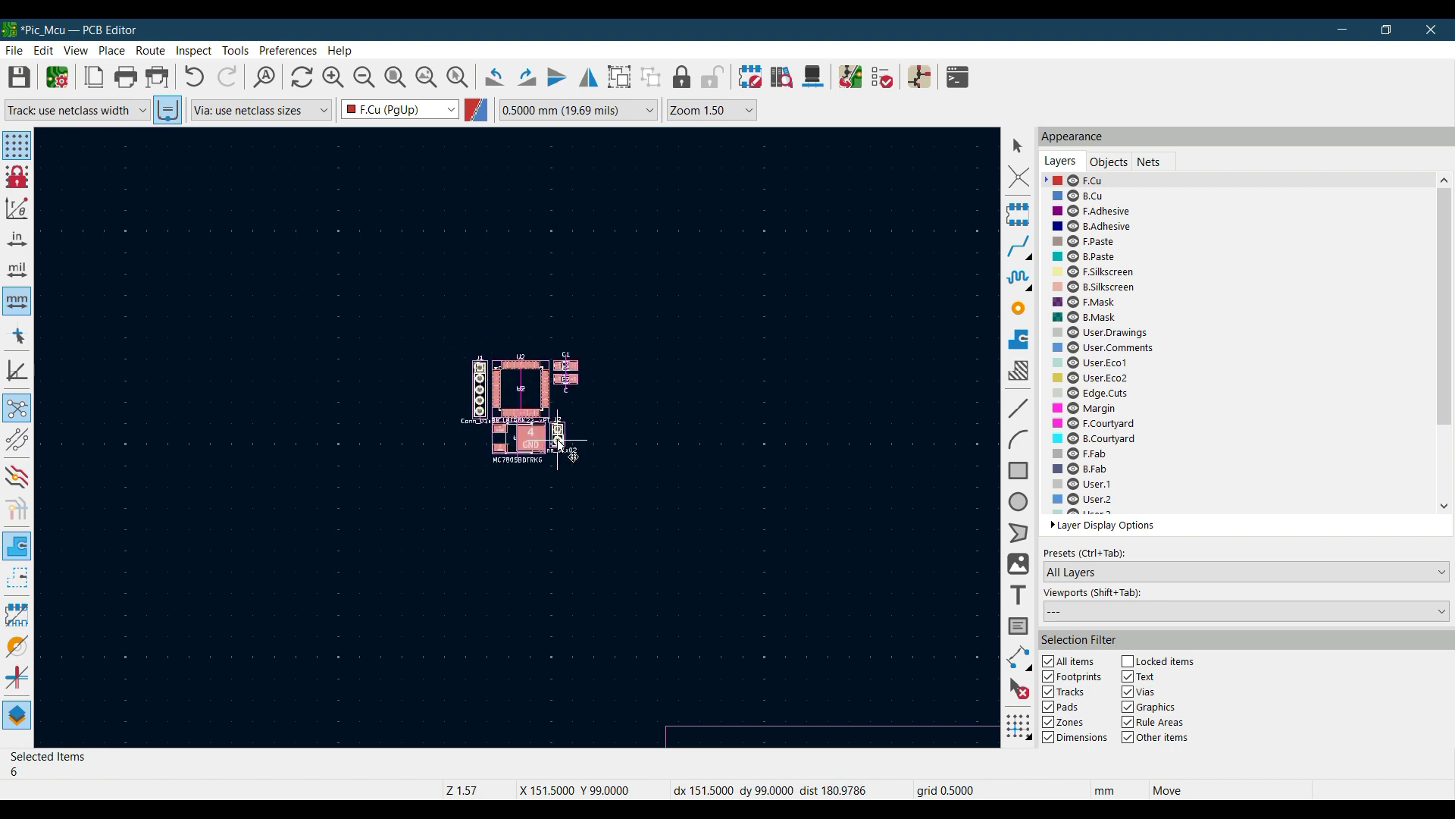
pyautogui.click(573, 455)
pyautogui.scroll(2, 574, 455)
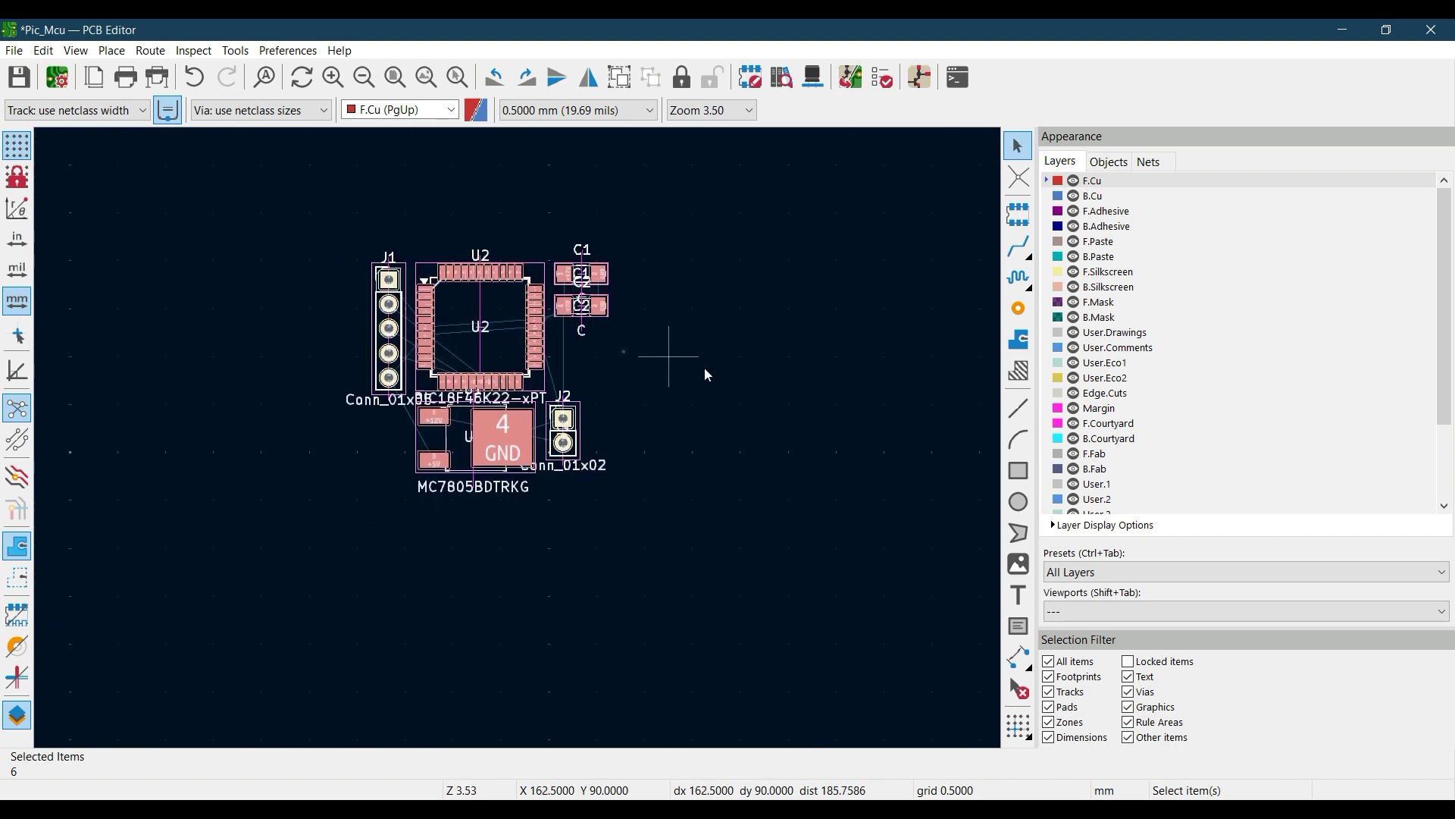
# Step: Move connector J1 out of the footprint group, to the lower left of U2
pyautogui.scroll(-4, 754, 384)
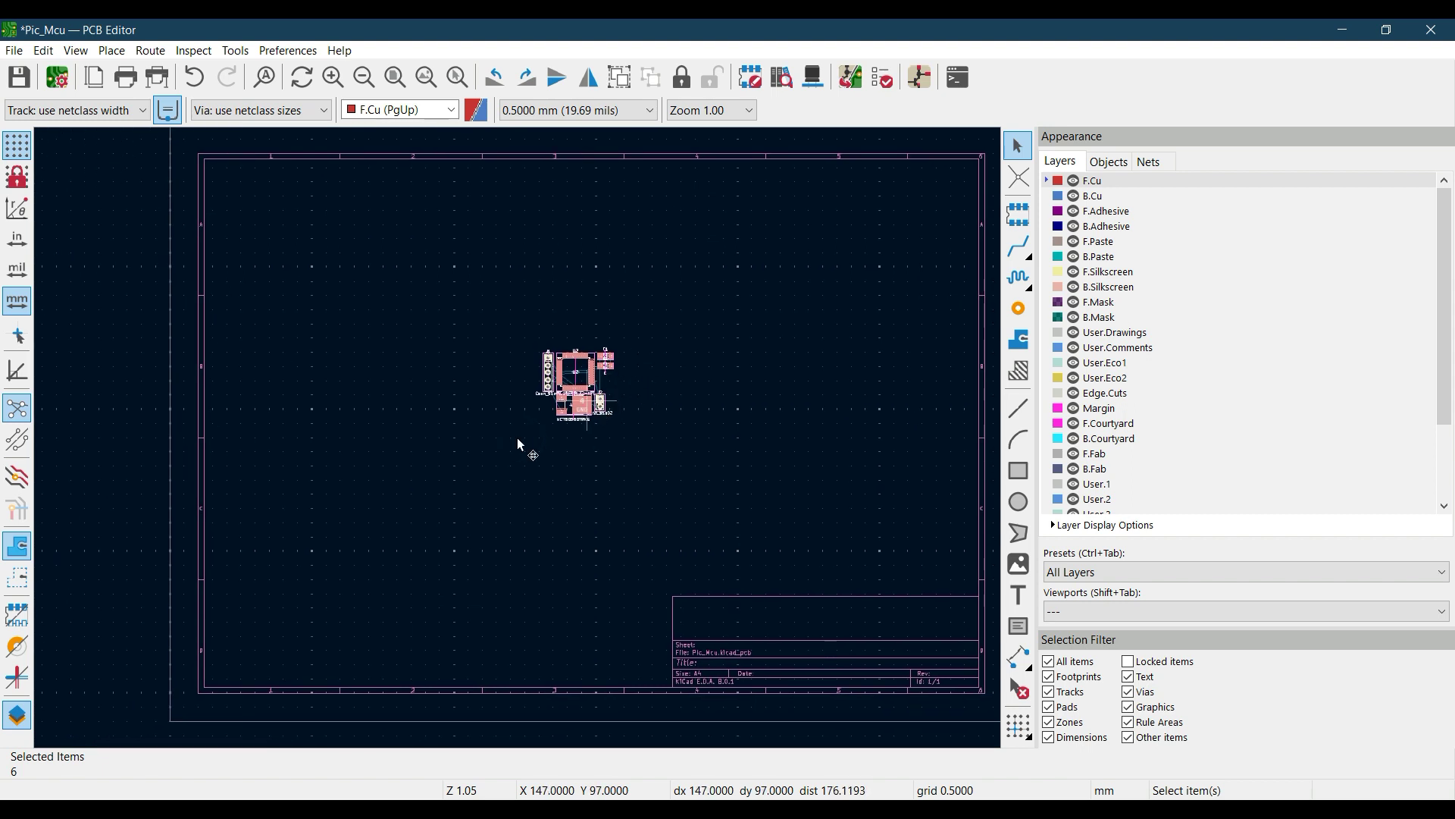
pyautogui.scroll(4, 517, 438)
pyautogui.moveTo(663, 375); pyautogui.dragTo(790, 429, button='middle')
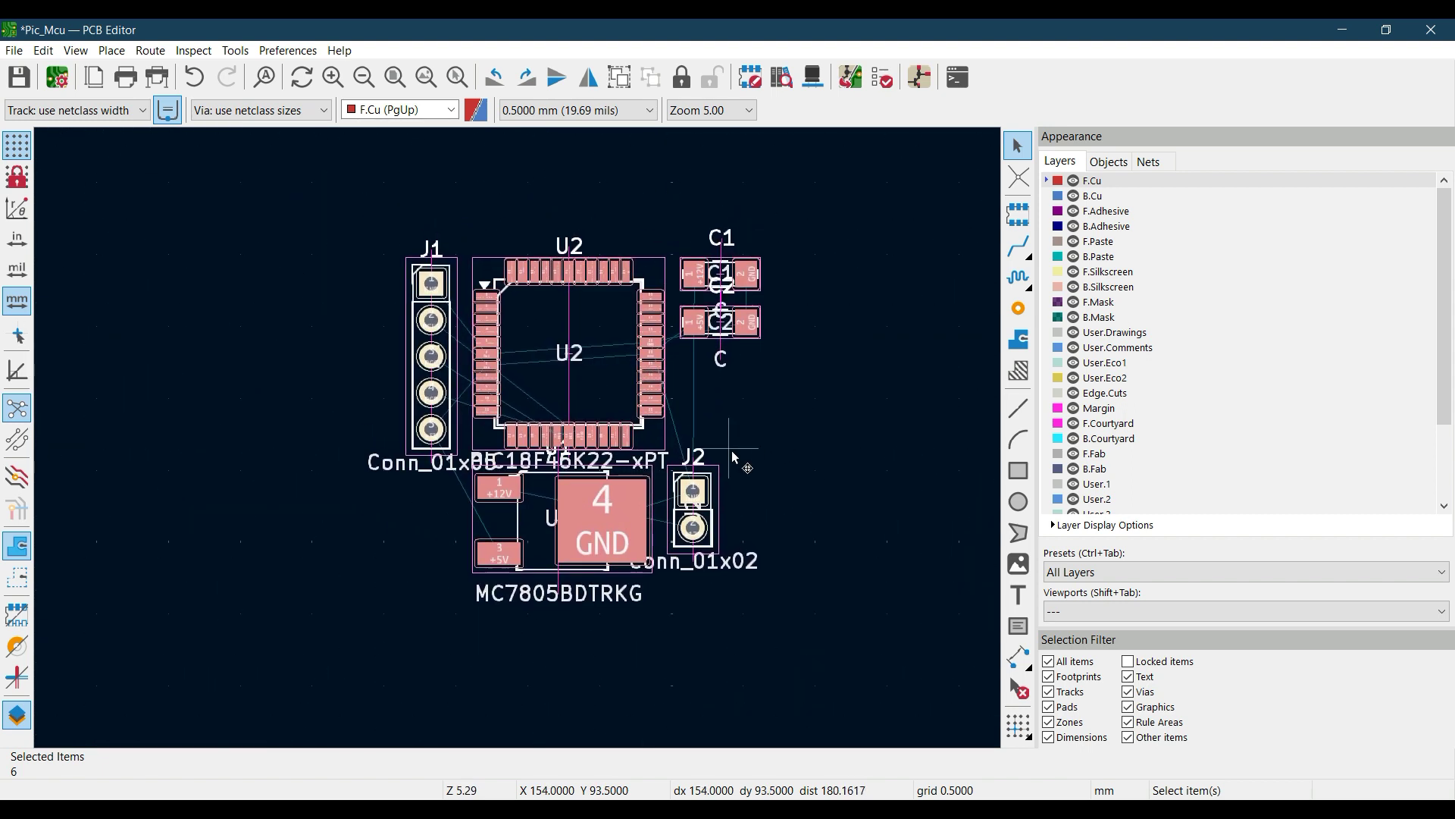
pyautogui.click(414, 311)
pyautogui.moveTo(416, 310); pyautogui.dragTo(172, 459)
# Step: Move regulator U1 to the upper left of U2 and rotate it to 90 degrees
pyautogui.click(559, 523)
pyautogui.moveTo(560, 525); pyautogui.dragTo(292, 231)
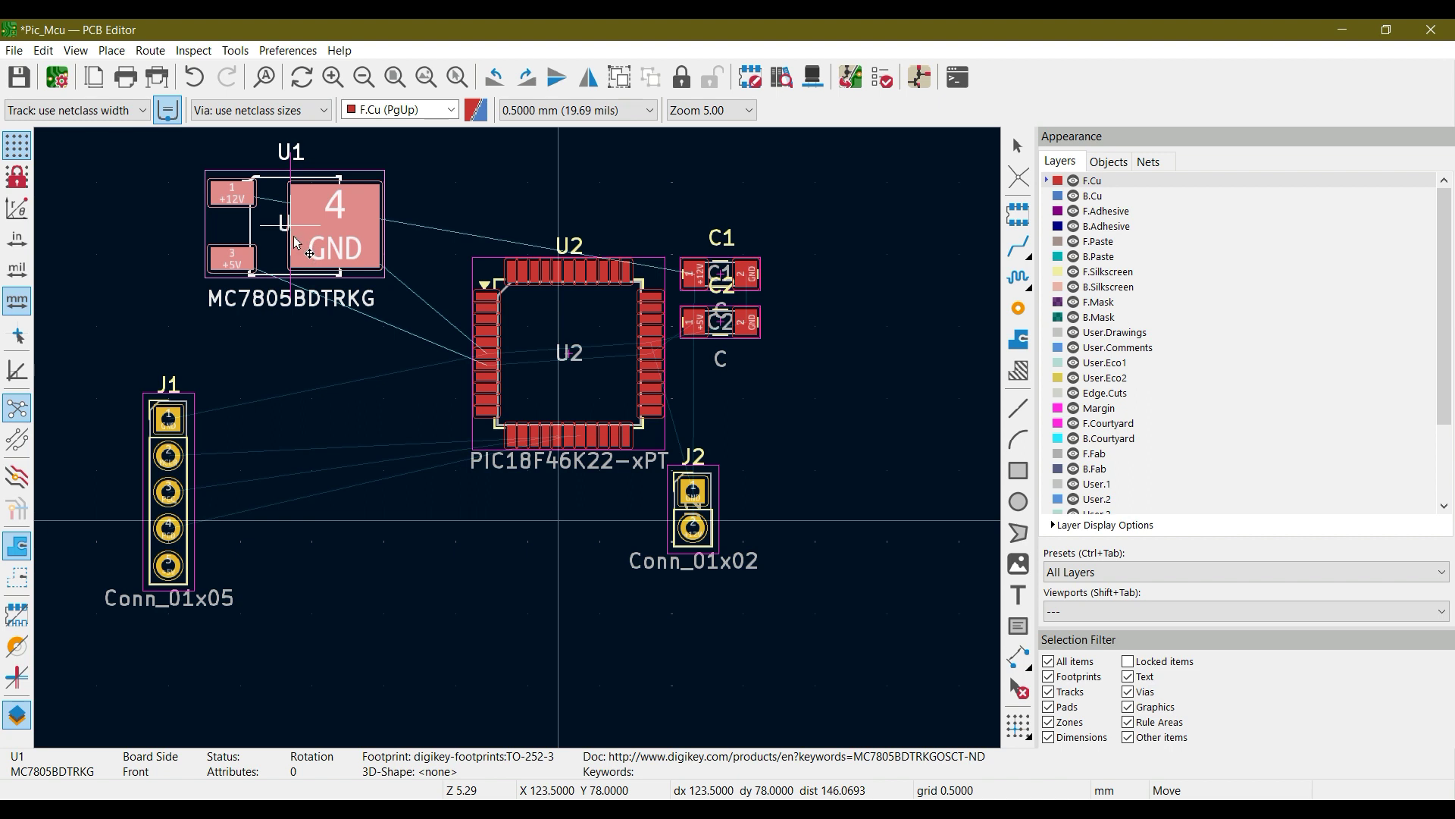
pyautogui.press('r')
pyautogui.press('r')
pyautogui.press('r')
pyautogui.press('r')
pyautogui.press('r')
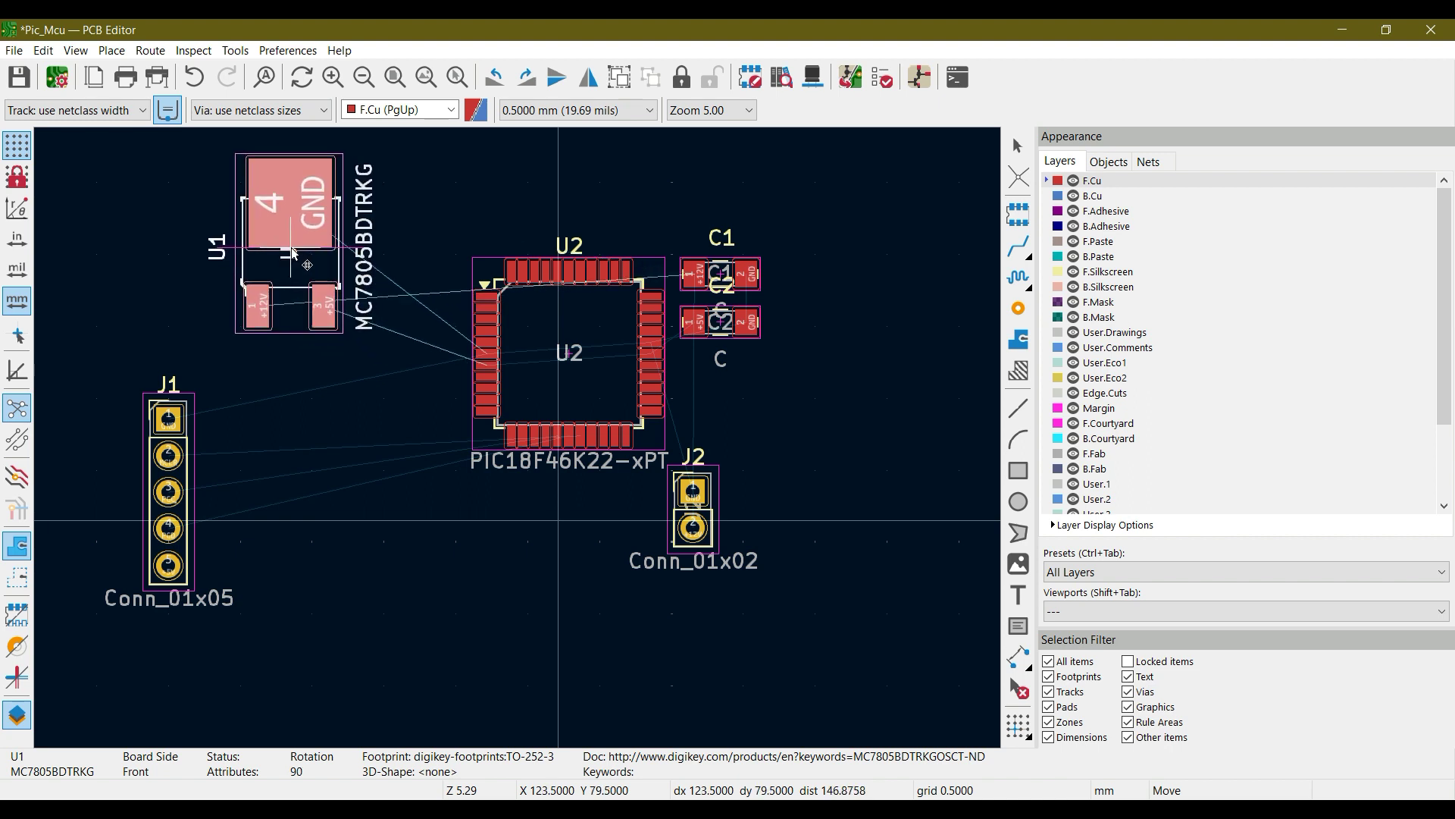
pyautogui.click(326, 295)
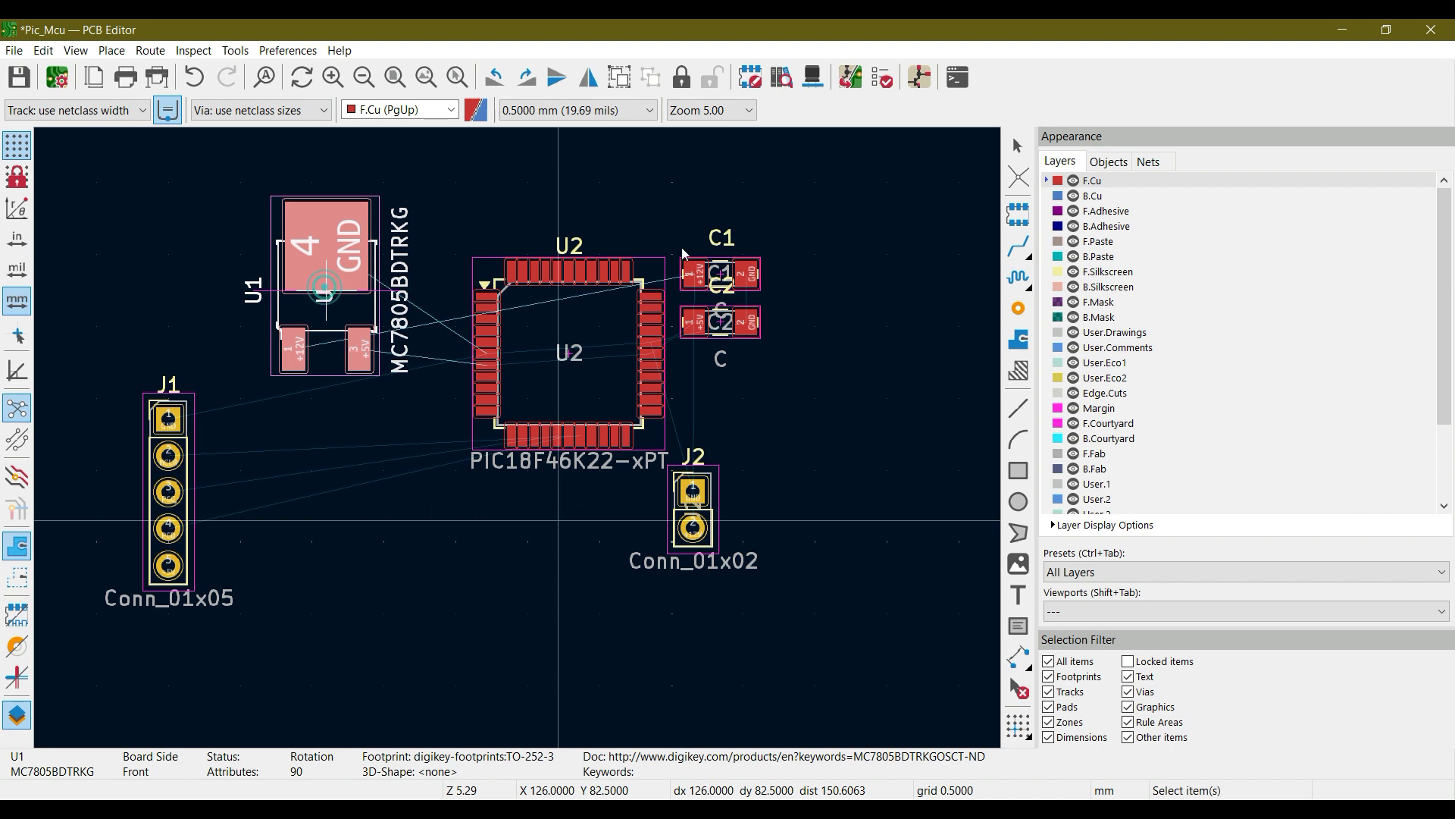
# Step: Place capacitor C1 just left of U1, rotated to 90 degrees
pyautogui.click(724, 273)
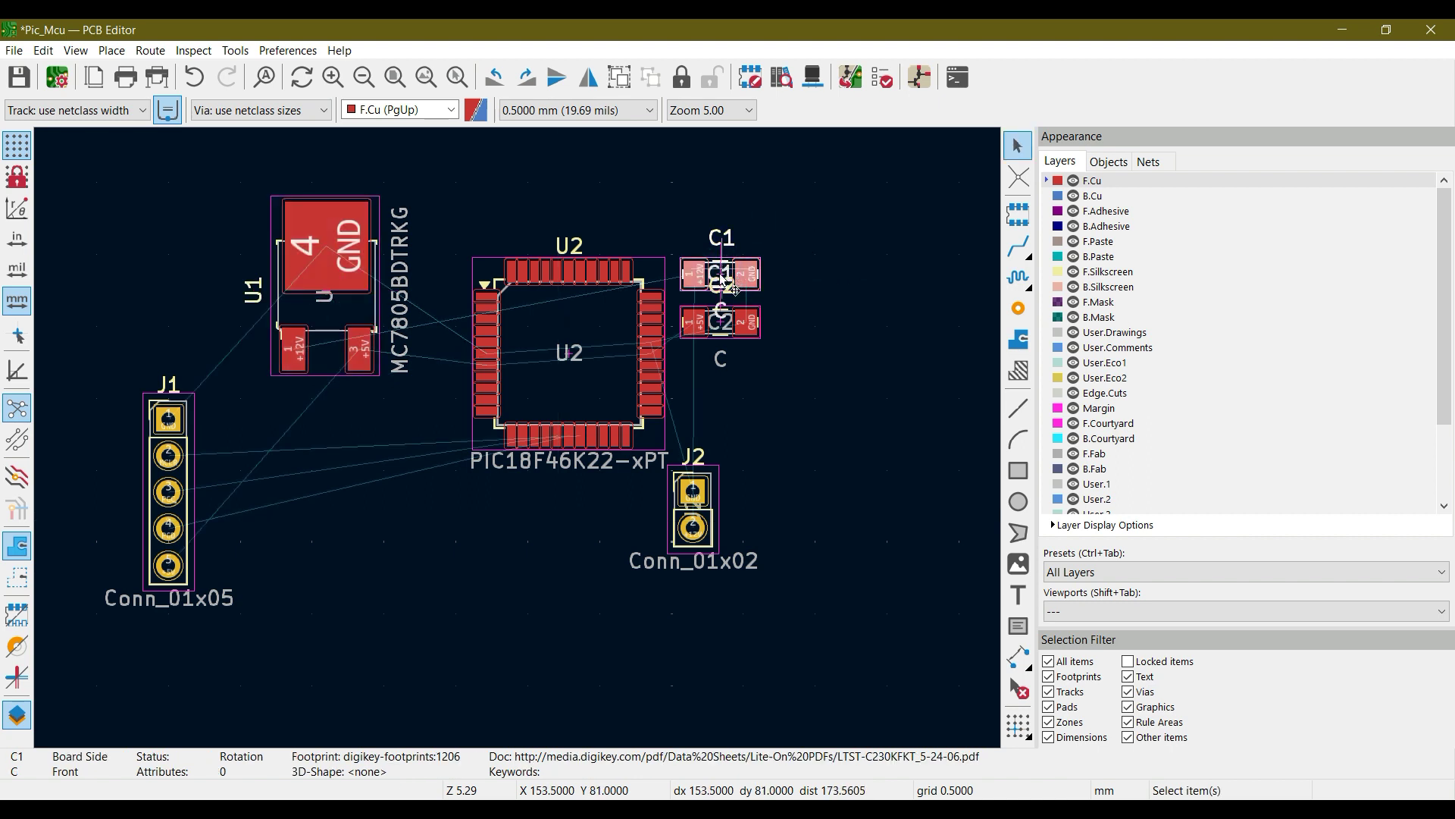
pyautogui.press('m')
pyautogui.press('r')
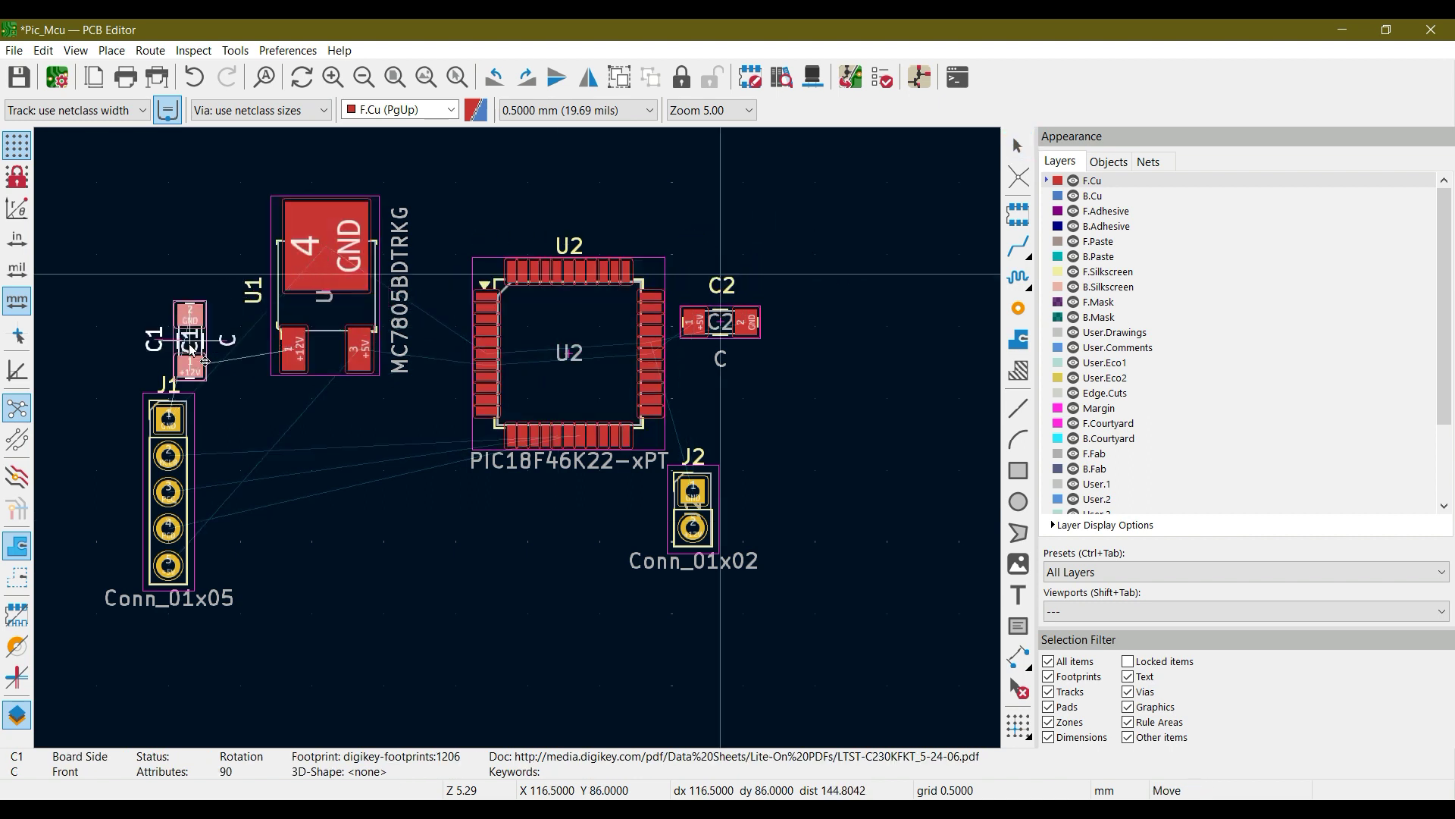
pyautogui.moveTo(244, 361); pyautogui.dragTo(243, 316, button='middle')
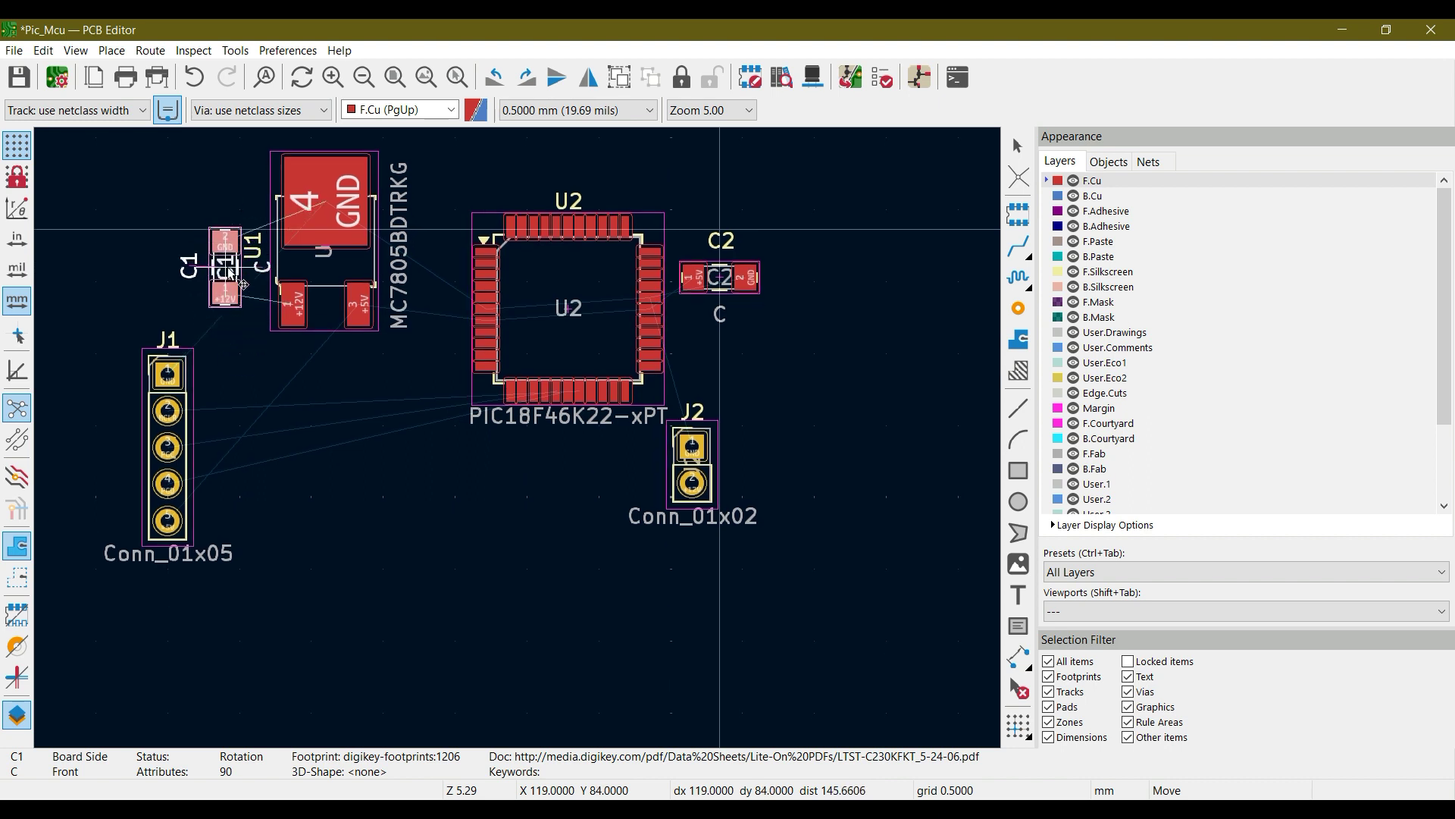
pyautogui.click(243, 275)
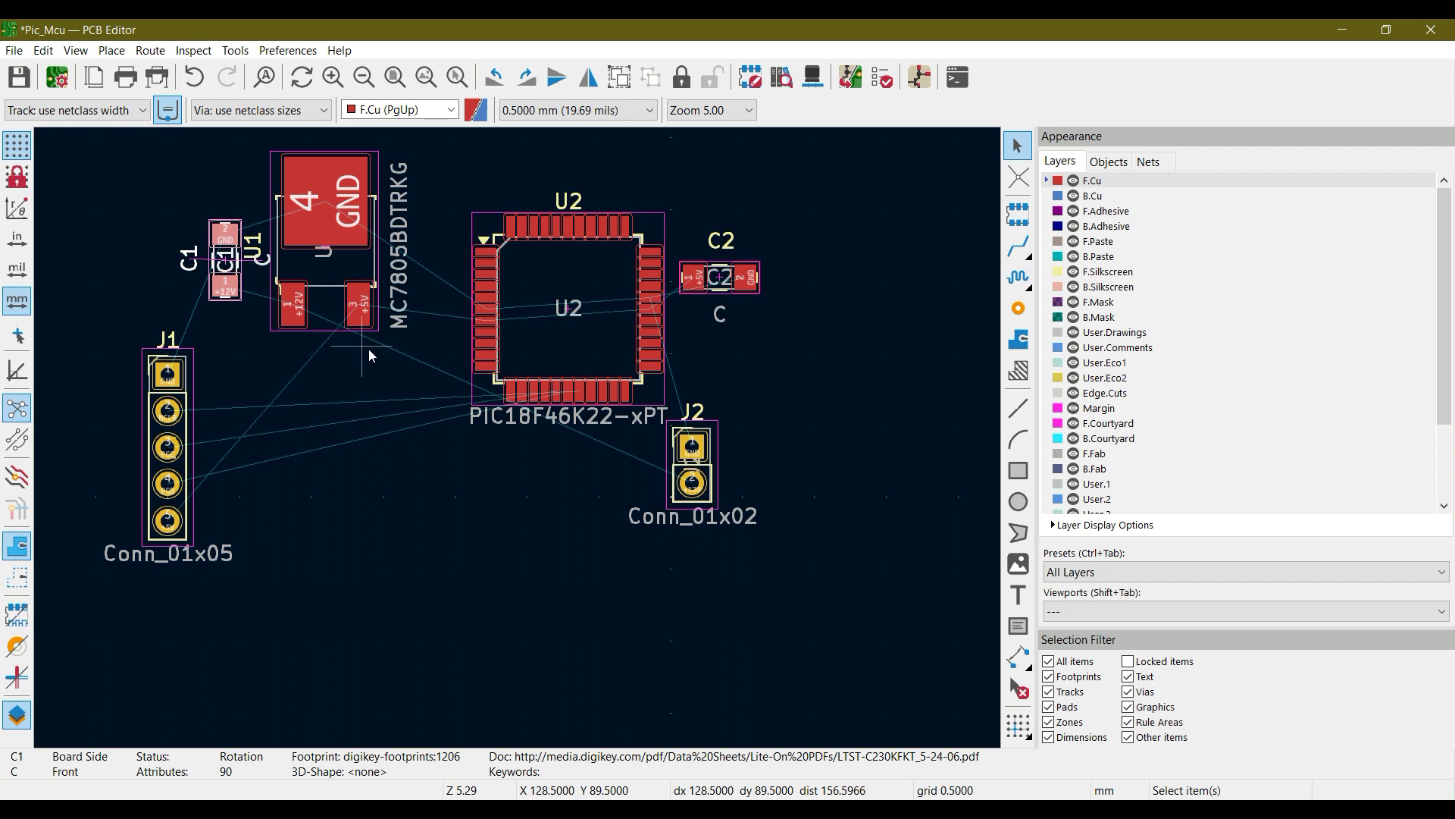
# Step: Place capacitor C2 beside U1's +5V pad, rotated 90 degrees
pyautogui.click(732, 287)
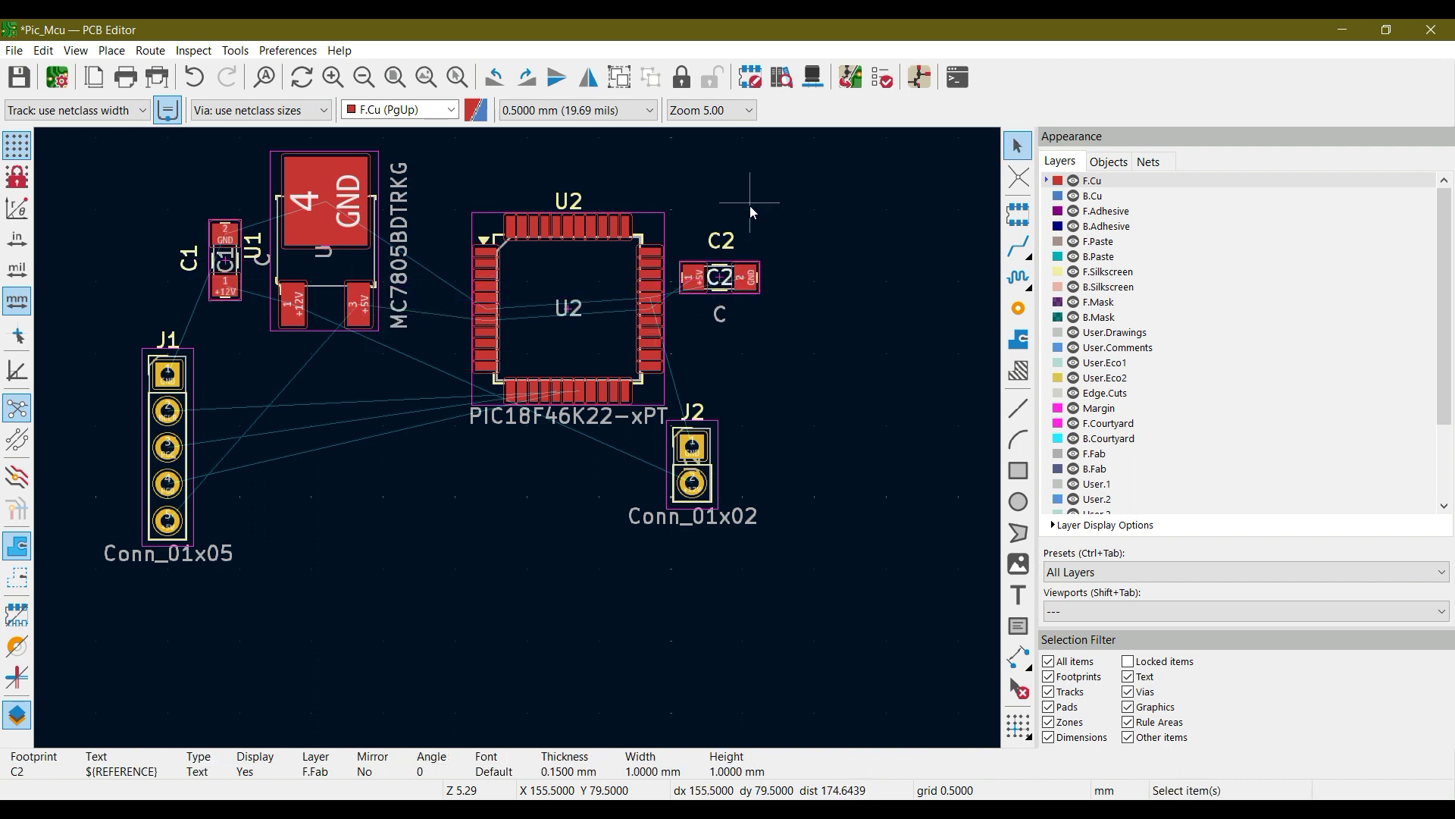
pyautogui.click(739, 274)
pyautogui.moveTo(749, 273); pyautogui.dragTo(422, 285)
pyautogui.press('r')
# Step: Shift microcontroller U2 farther right and place connector J2 to the left of C1
pyautogui.moveTo(590, 269); pyautogui.dragTo(761, 193)
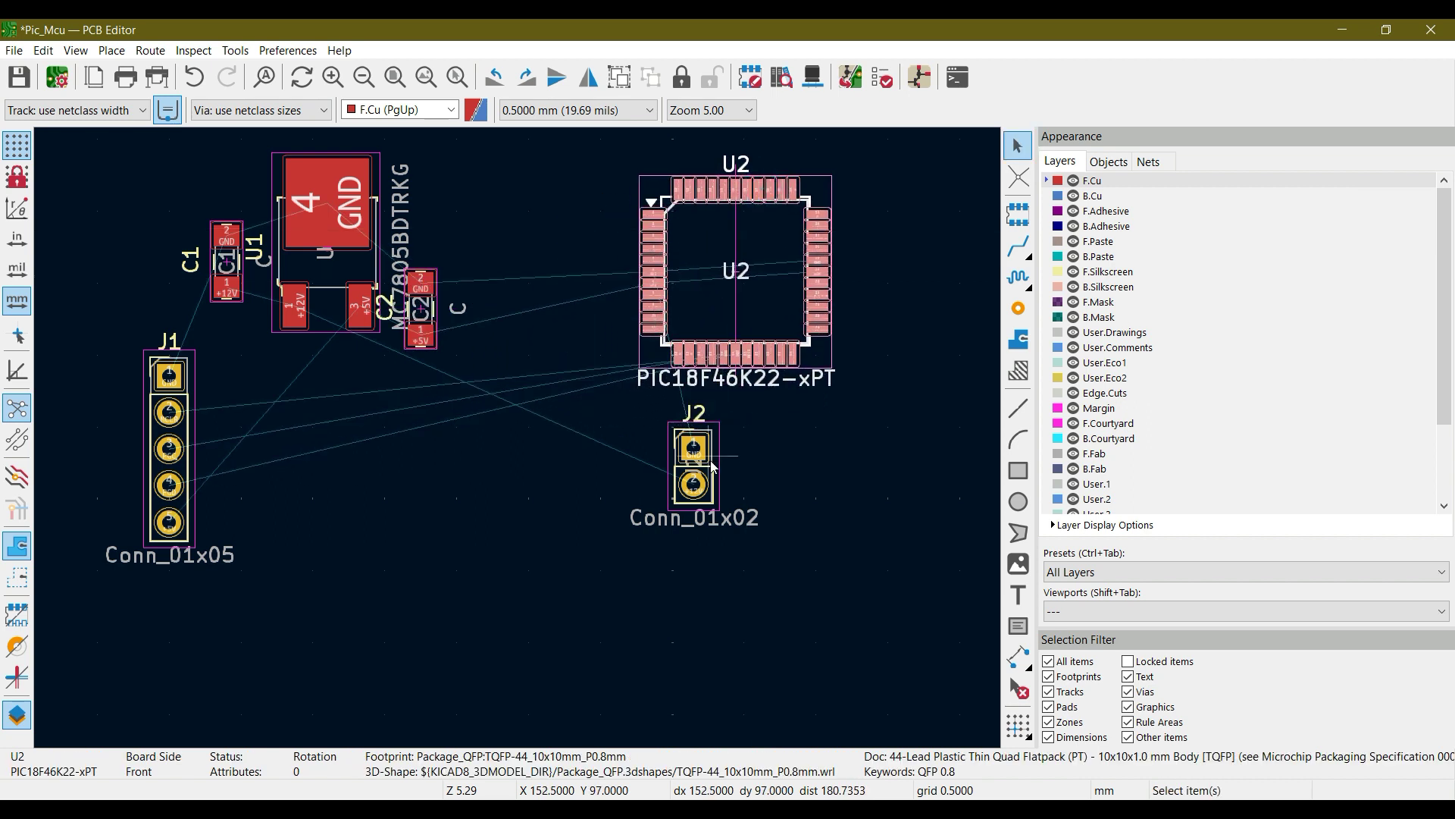
pyautogui.click(711, 464)
pyautogui.moveTo(711, 464); pyautogui.dragTo(123, 195)
# Step: Place connector J1 horizontally below U2, rotated to 90 degrees
pyautogui.click(191, 437)
pyautogui.moveTo(190, 437); pyautogui.dragTo(724, 471)
pyautogui.press('r')
pyautogui.click(724, 472)
# Step: Examine how the ratsnest lines connect J1's pads to U2's PGC, PGD and MCLR pads
pyautogui.moveTo(872, 398); pyautogui.dragTo(524, 466, button='middle')
pyautogui.scroll(4, 504, 475)
pyautogui.scroll(-2, 479, 430)
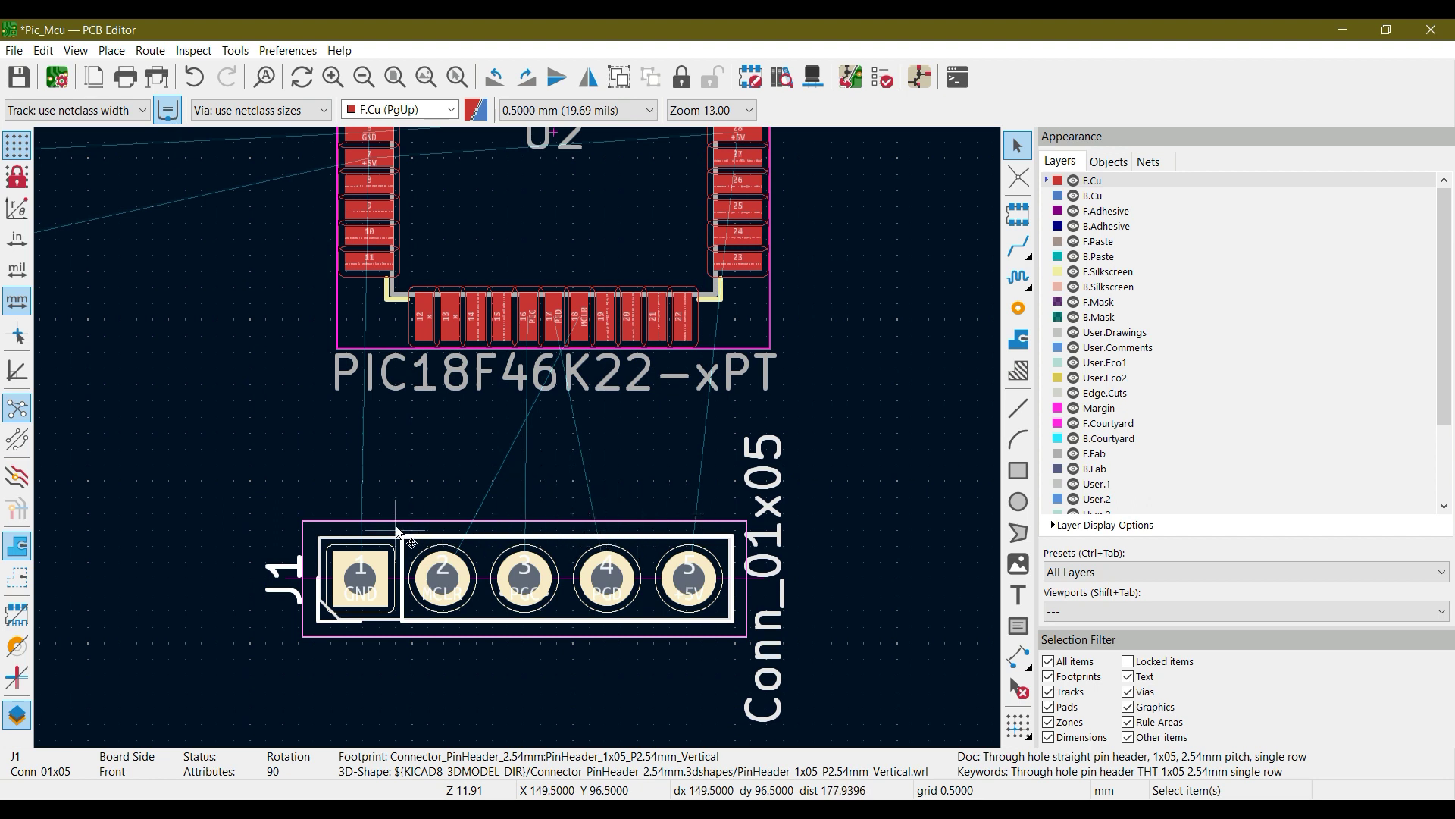
pyautogui.scroll(5, 517, 438)
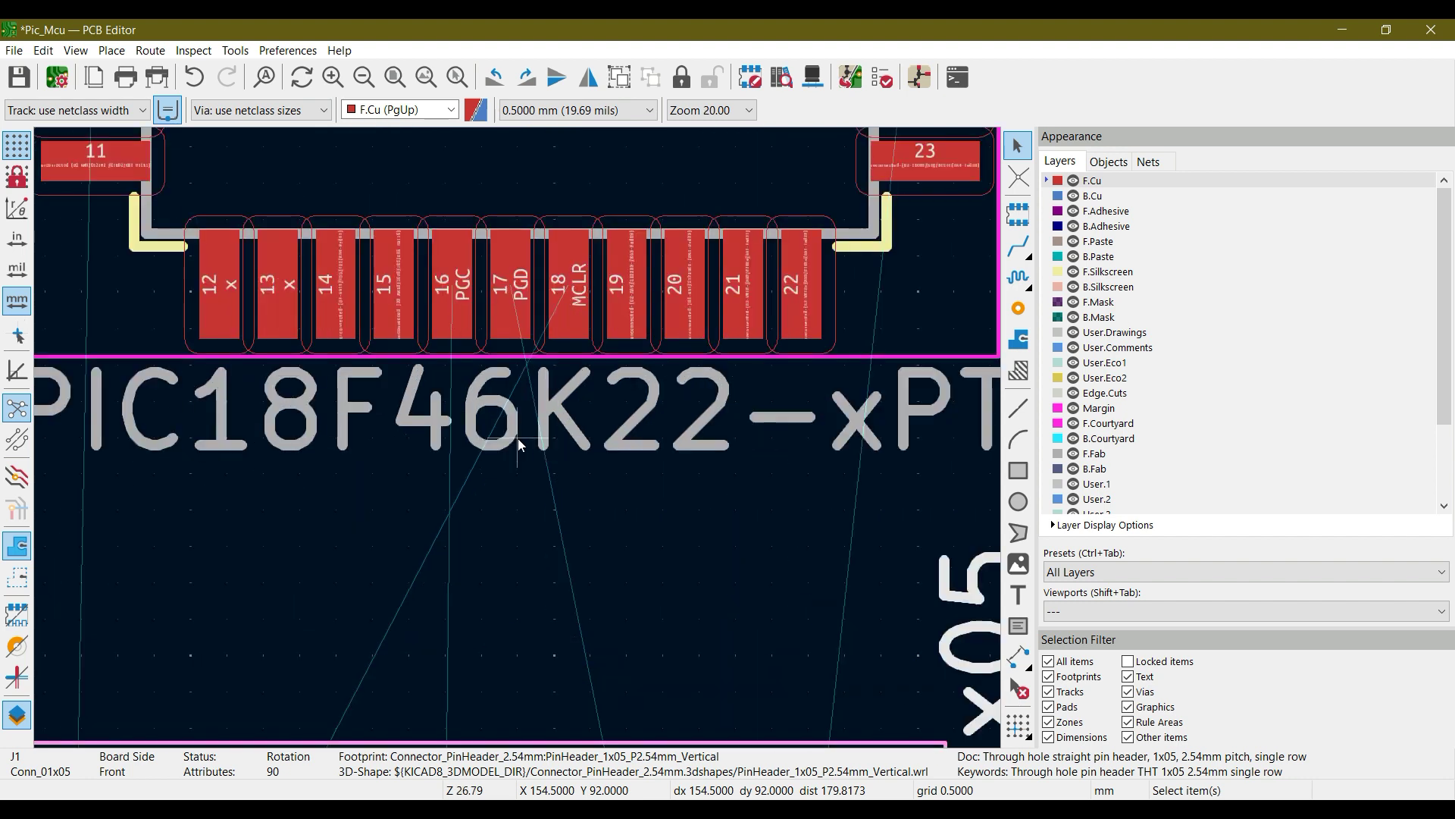
pyautogui.scroll(-5, 517, 438)
pyautogui.scroll(3, 505, 402)
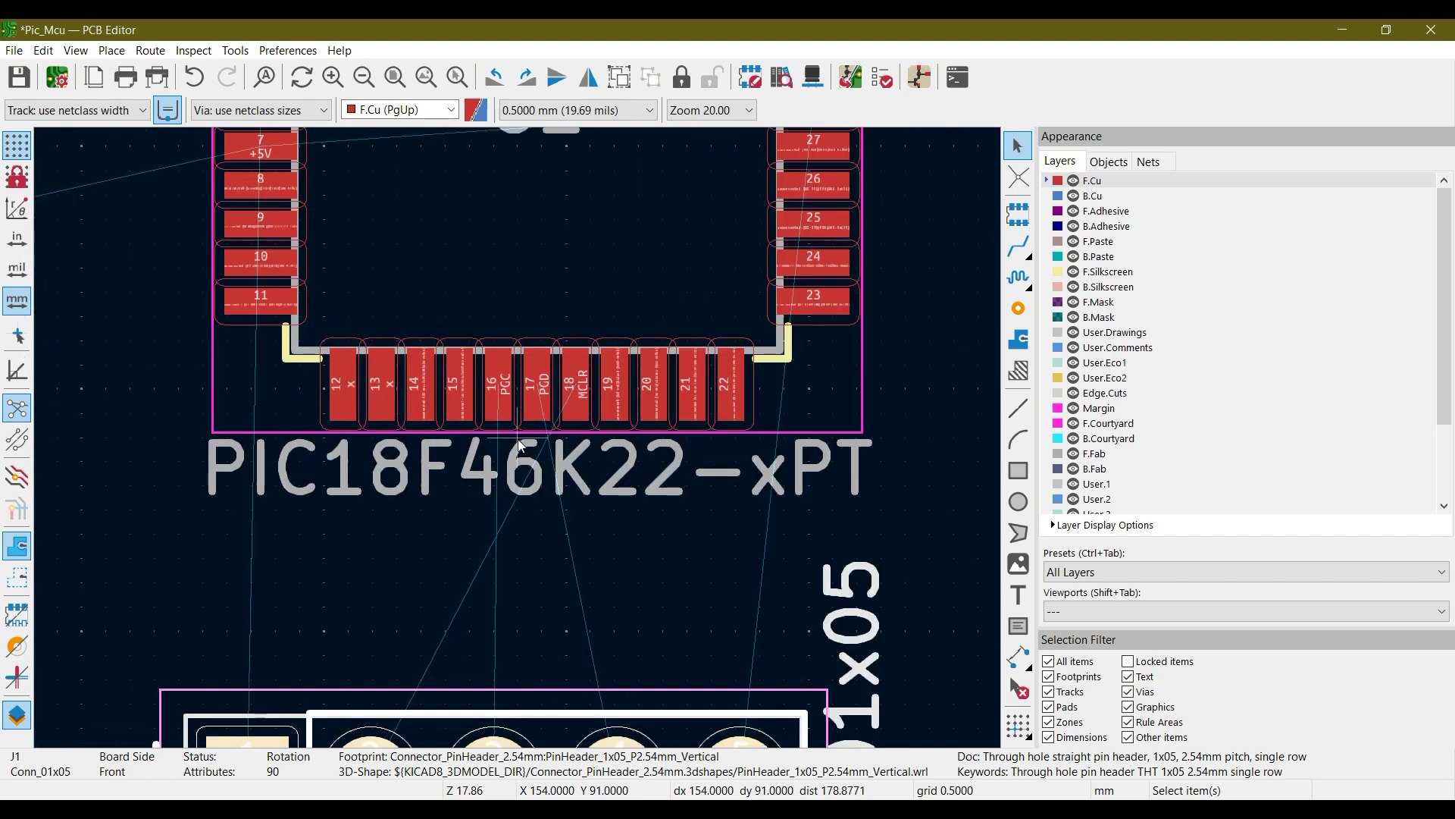
pyautogui.moveTo(542, 627); pyautogui.dragTo(575, 483, button='middle')
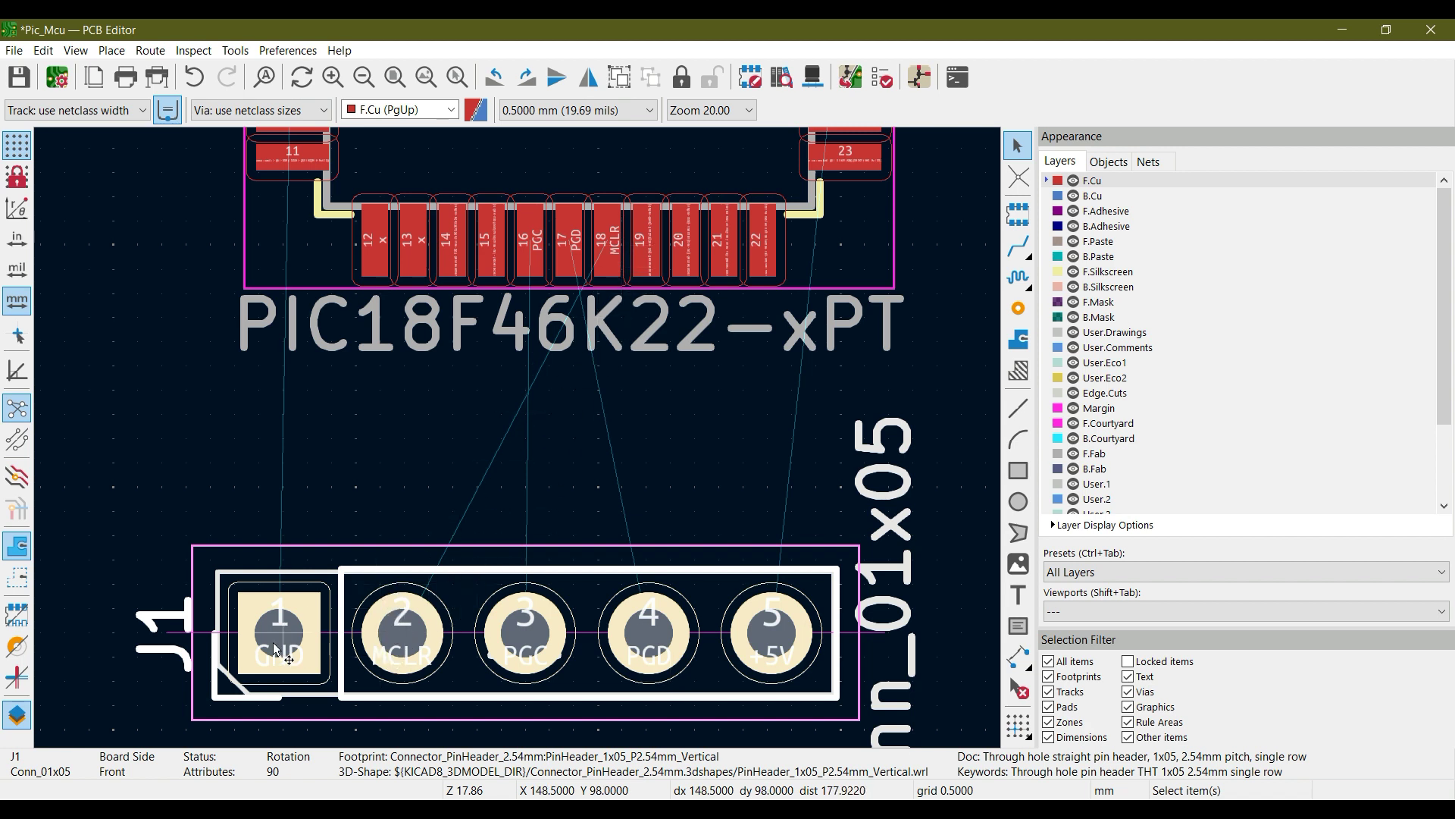
# Step: Shift U1 slightly right, away from C1, and move C2 clear of U1's right side
pyautogui.scroll(-3, 389, 453)
pyautogui.moveTo(484, 382); pyautogui.dragTo(672, 526, button='middle')
pyautogui.click(338, 343)
pyautogui.moveTo(338, 343); pyautogui.dragTo(386, 352)
pyautogui.click(458, 499)
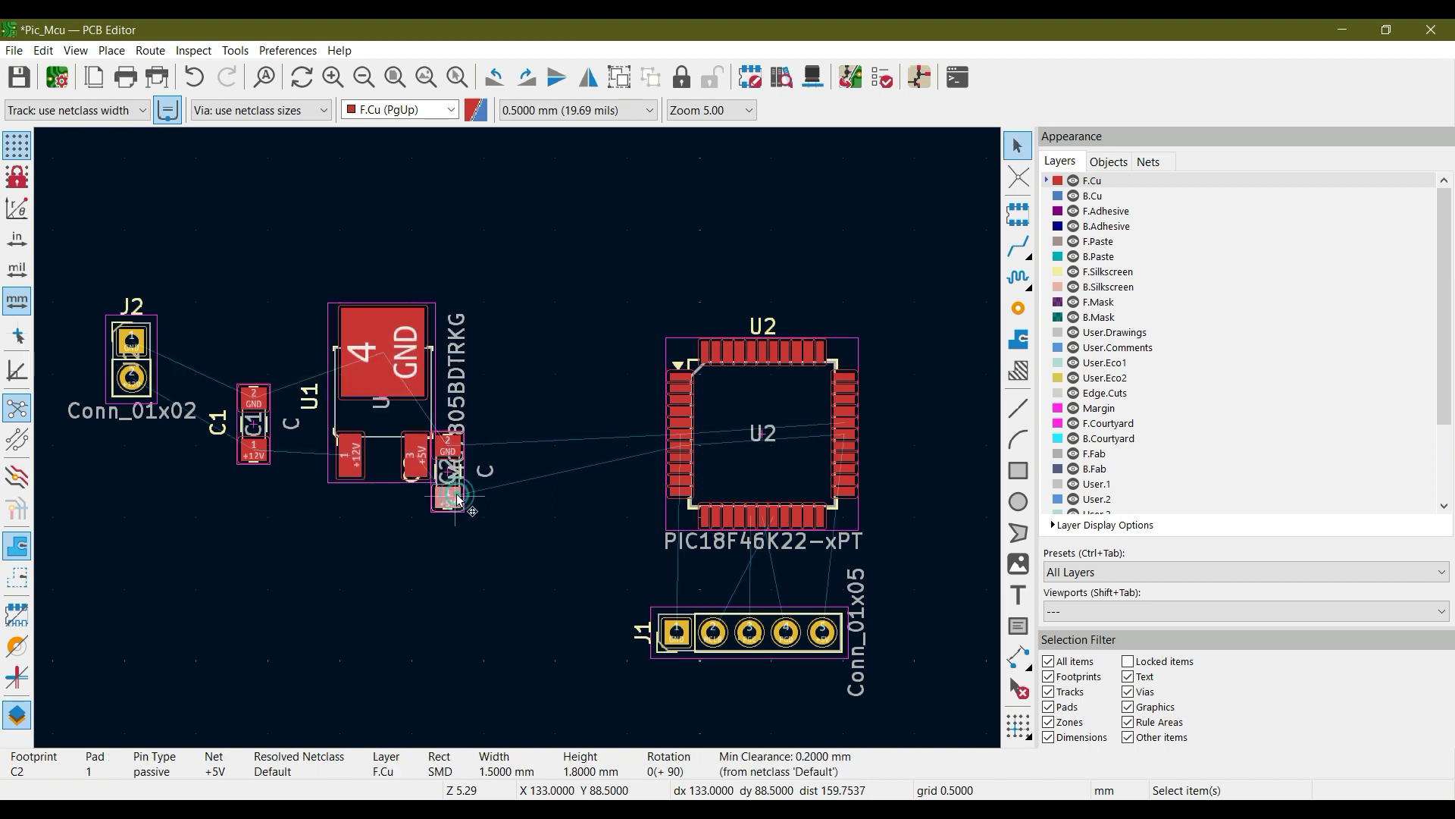
pyautogui.moveTo(459, 499); pyautogui.dragTo(494, 467)
# Step: Move C1 closer to U1 and bring connector J2 in line beside C1
pyautogui.moveTo(269, 437); pyautogui.dragTo(291, 437)
pyautogui.click(150, 366)
pyautogui.moveTo(150, 366); pyautogui.dragTo(200, 433)
# Step: Route front-copper tracks from J2's two pads to the matching GND and +12V pads of C1
pyautogui.scroll(-4, 517, 438)
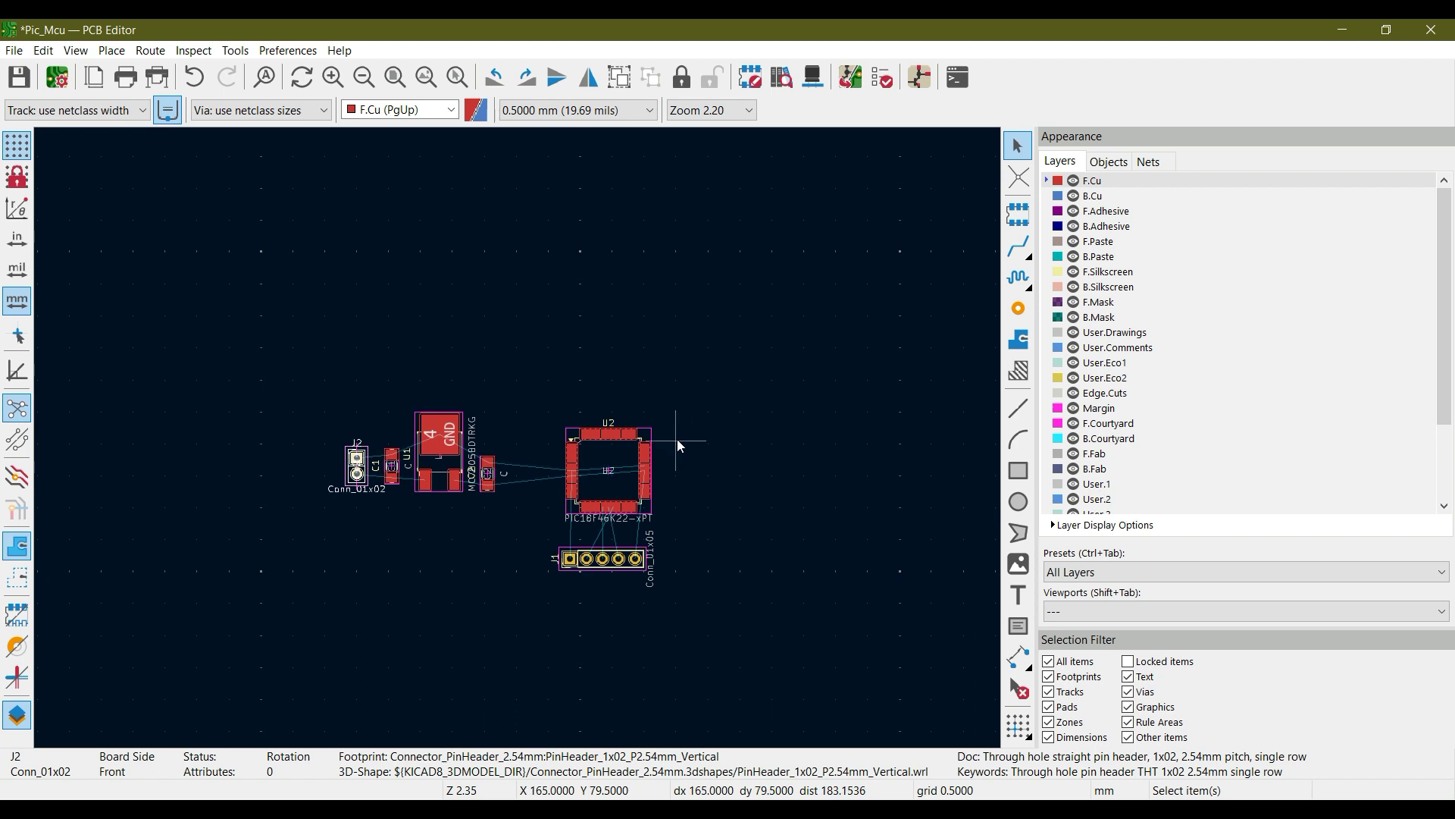
pyautogui.scroll(3, 531, 523)
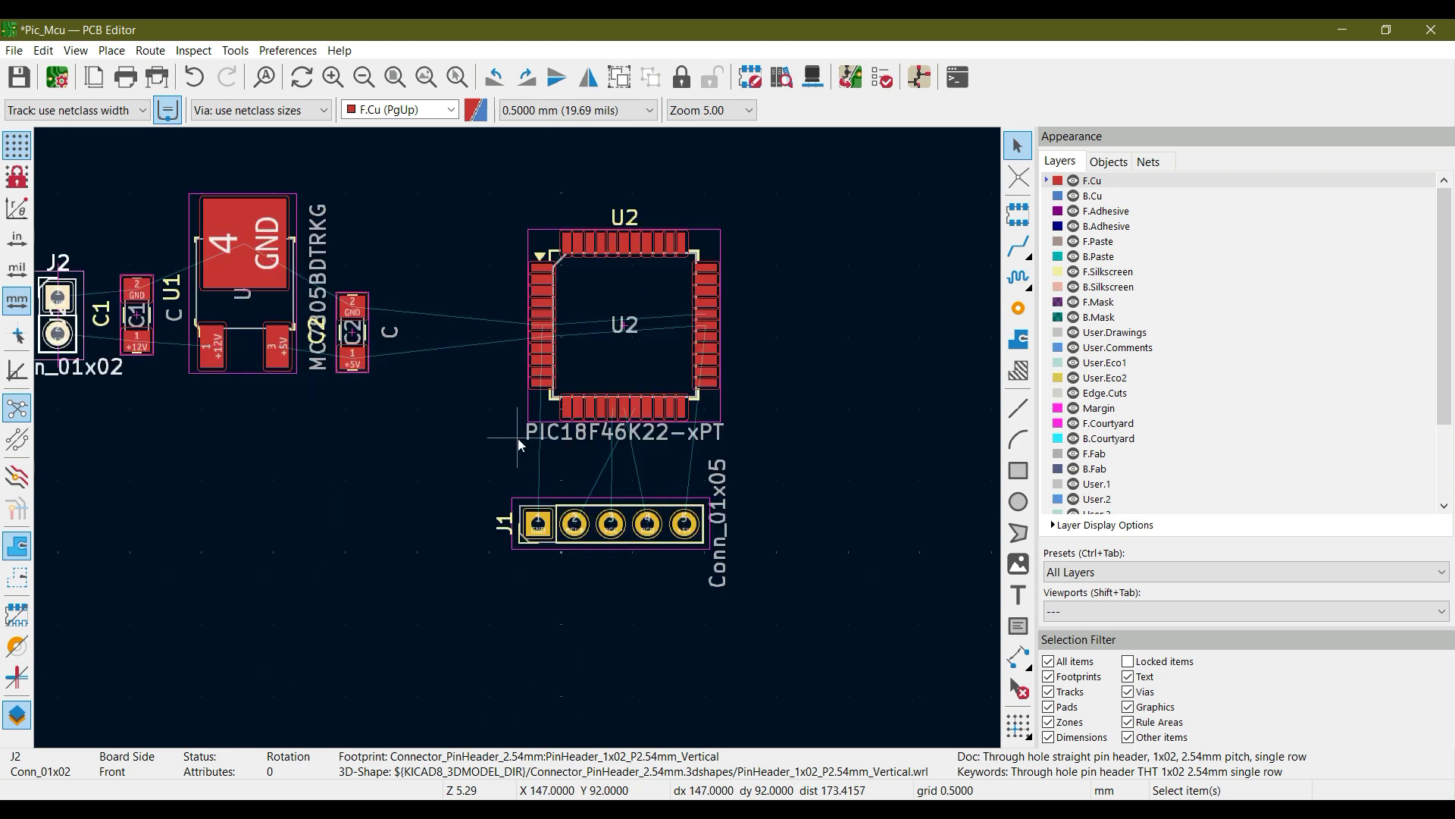
pyautogui.moveTo(532, 479); pyautogui.dragTo(552, 497, button='middle')
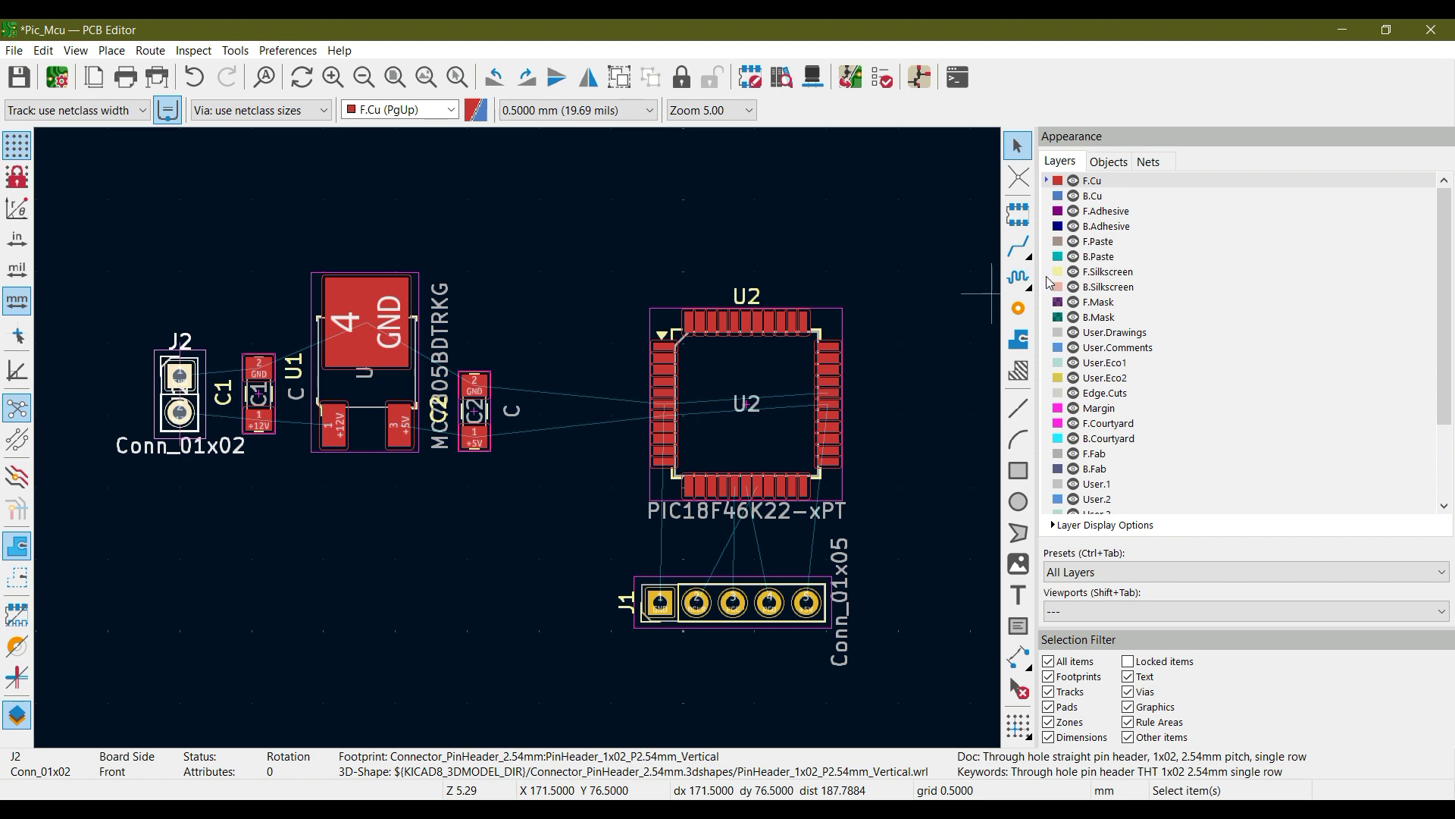
pyautogui.click(1018, 246)
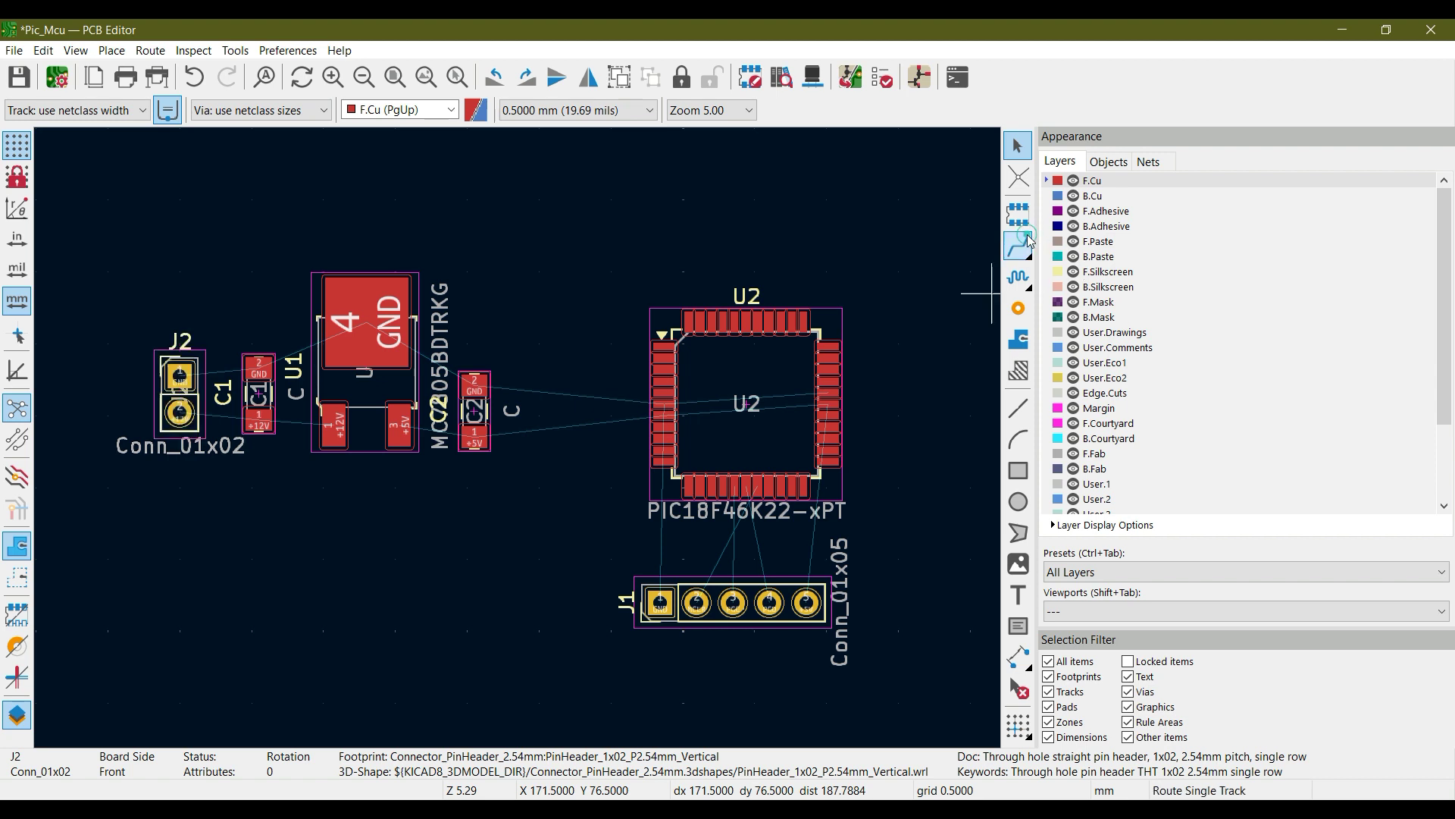
pyautogui.click(179, 376)
pyautogui.click(256, 371)
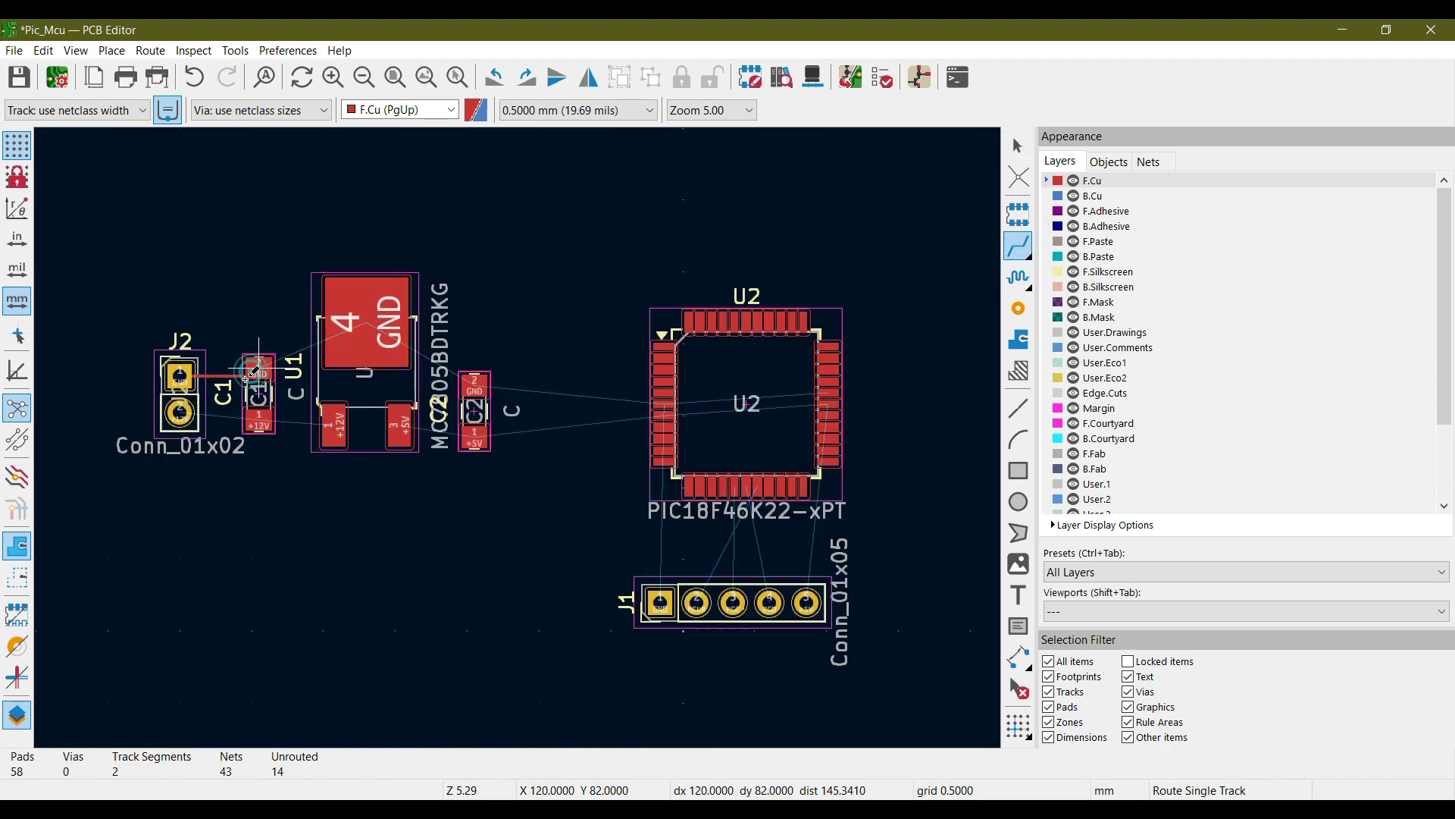
pyautogui.click(180, 413)
pyautogui.click(258, 416)
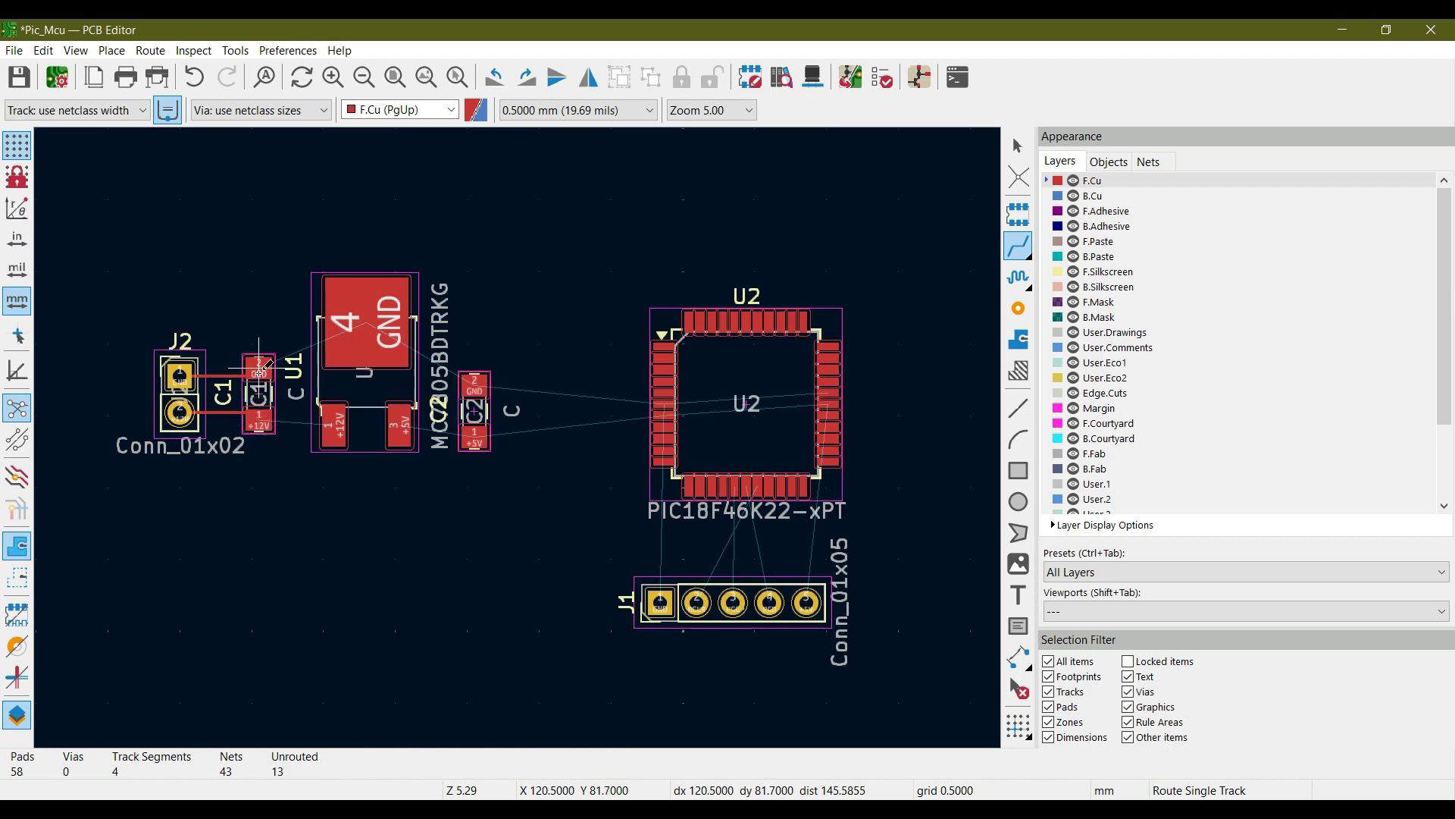
# Step: Route front-copper tracks from C1's GND pad to U1's GND tab and from C1's +12V pad to U1's +12V pad
pyautogui.click(259, 371)
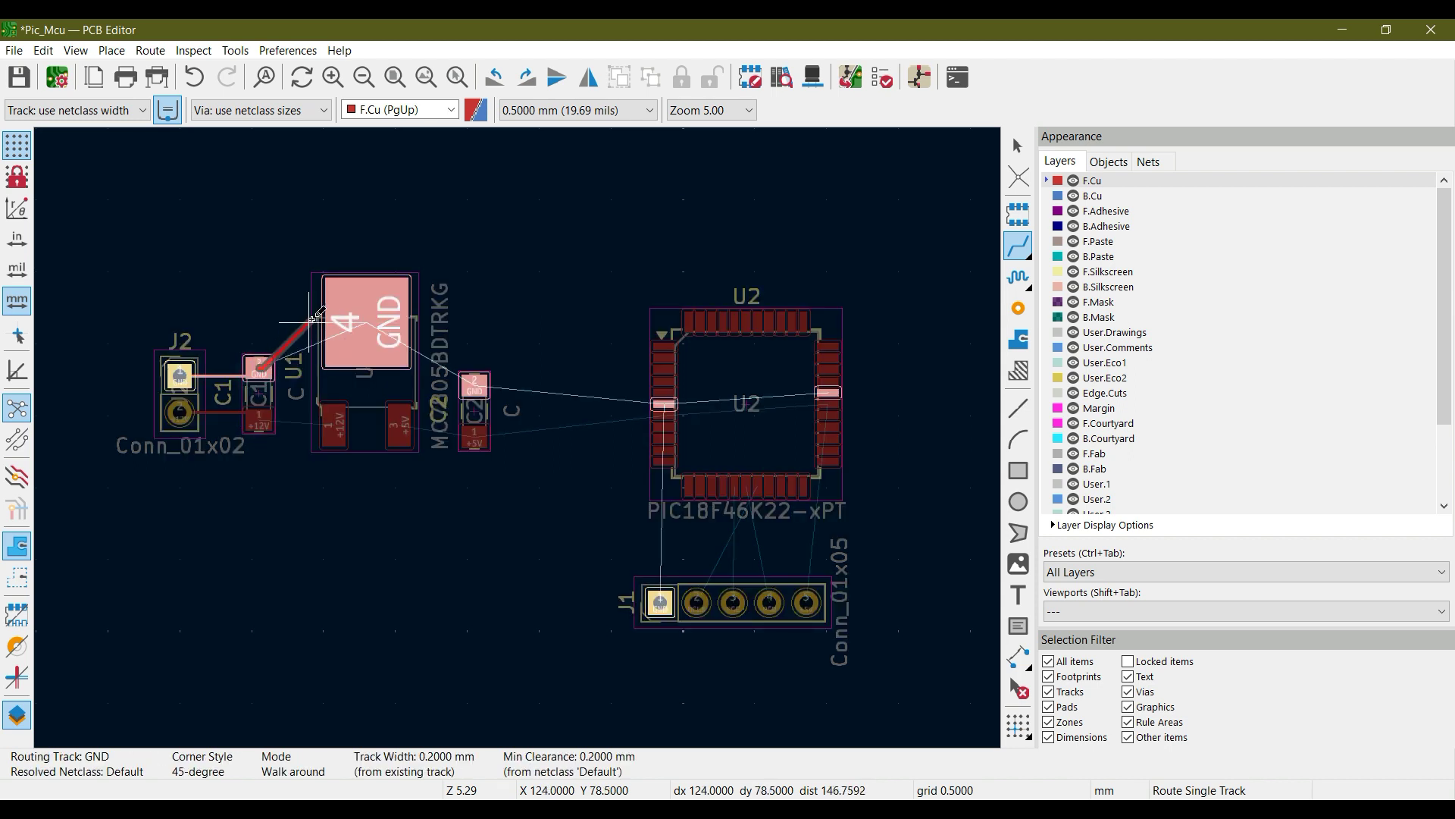
pyautogui.click(314, 319)
pyautogui.click(258, 418)
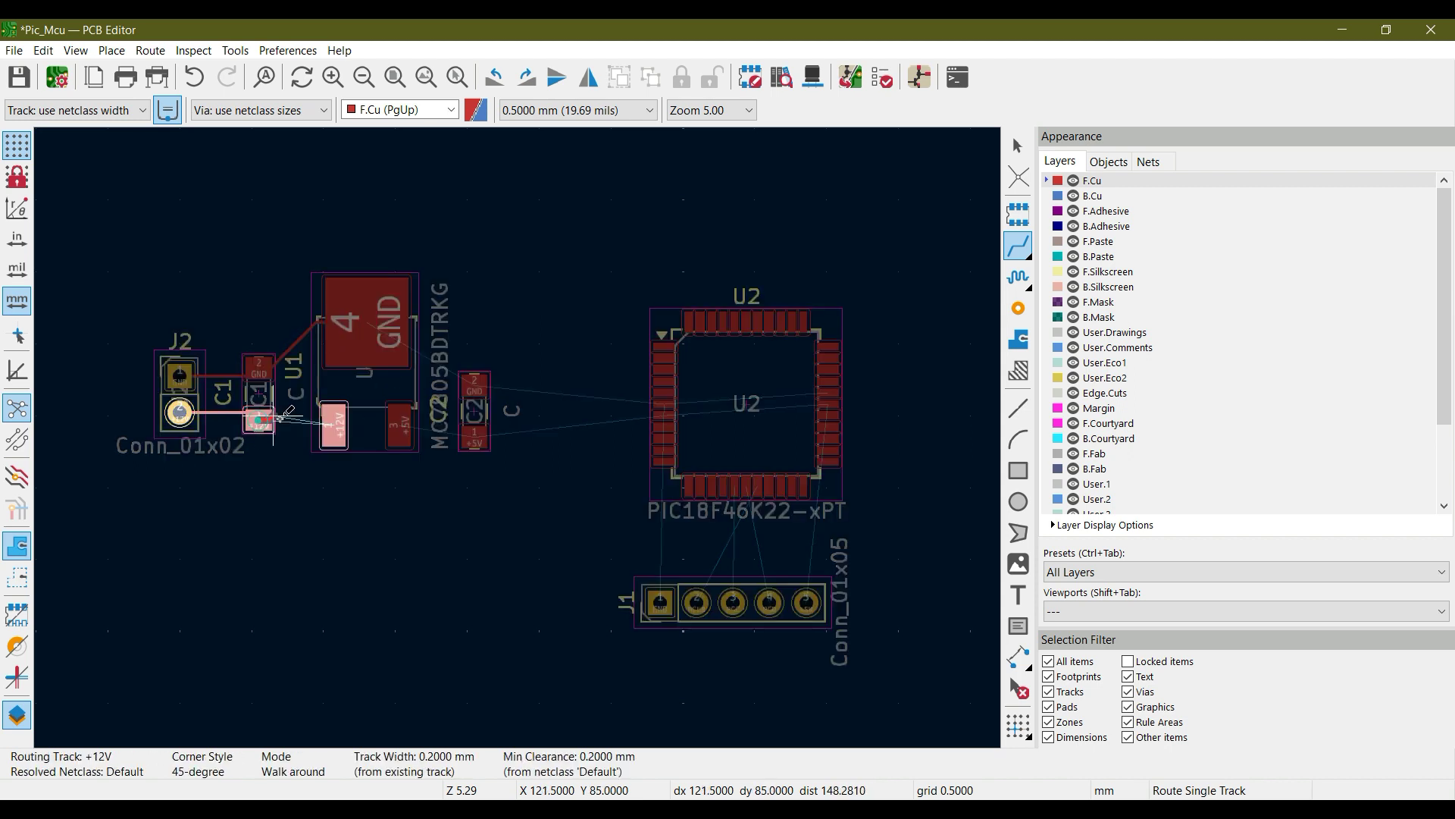
pyautogui.click(334, 421)
# Step: Route front-copper tracks from U1's GND tab and +5V pad to the matching GND and +5V pads of C2
pyautogui.click(402, 321)
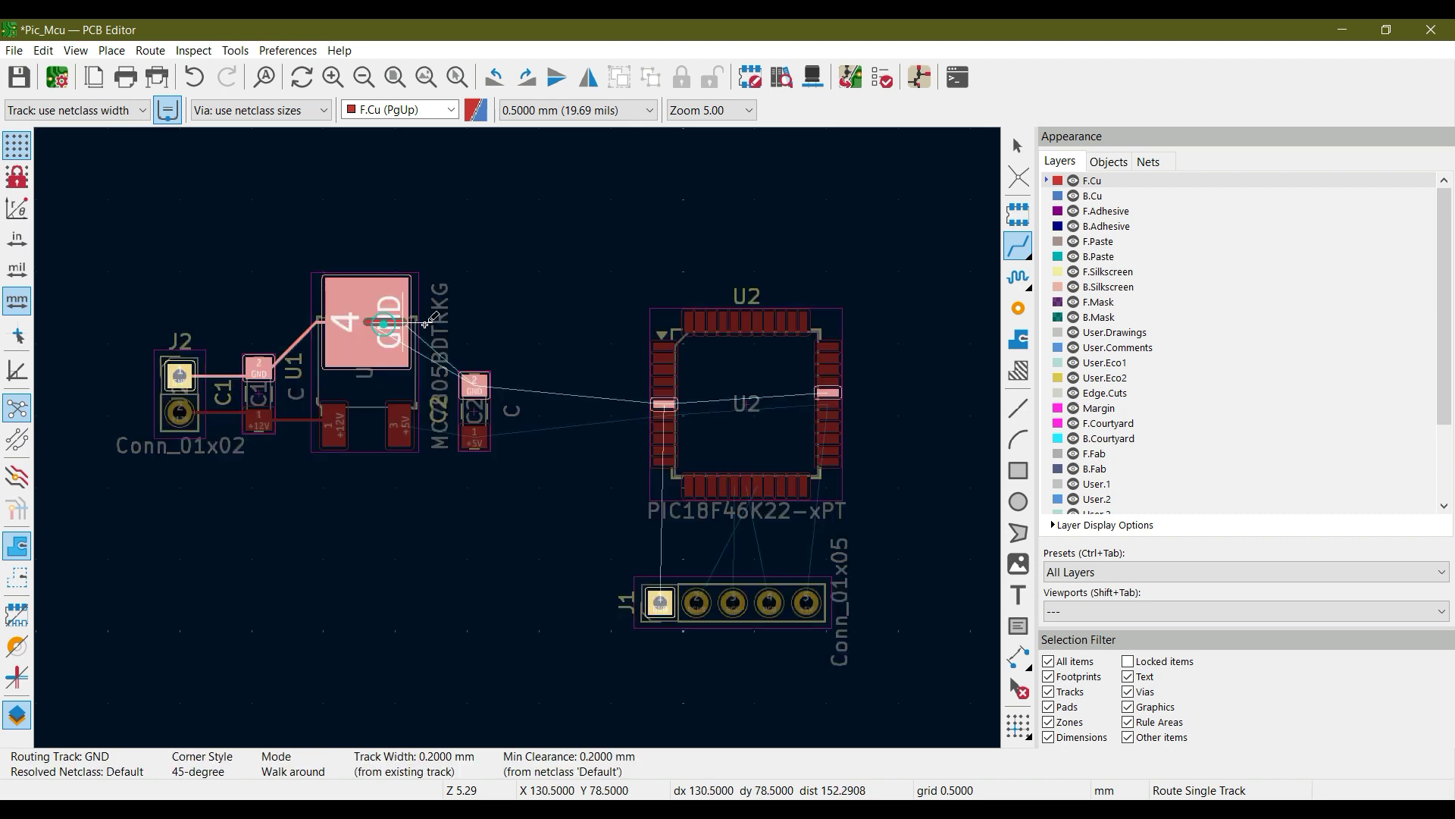
pyautogui.click(474, 383)
pyautogui.click(410, 424)
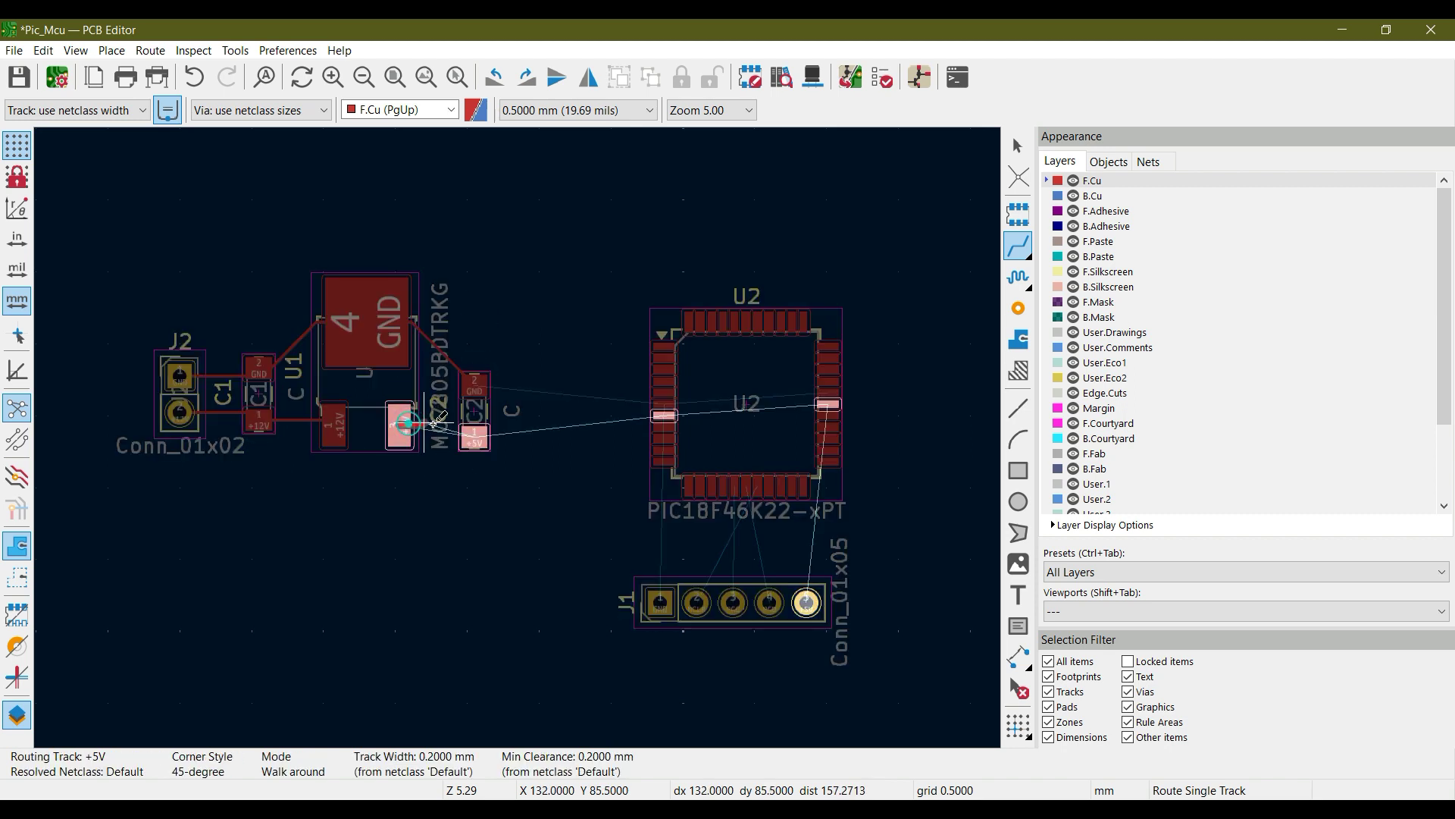
pyautogui.click(468, 431)
# Step: Route front-copper tracks from C2's GND and +5V pads to the matching pads on U2's left side
pyautogui.scroll(2, 643, 437)
pyautogui.scroll(-1, 520, 437)
pyautogui.moveTo(491, 437); pyautogui.dragTo(368, 461, button='middle')
pyautogui.click(152, 374)
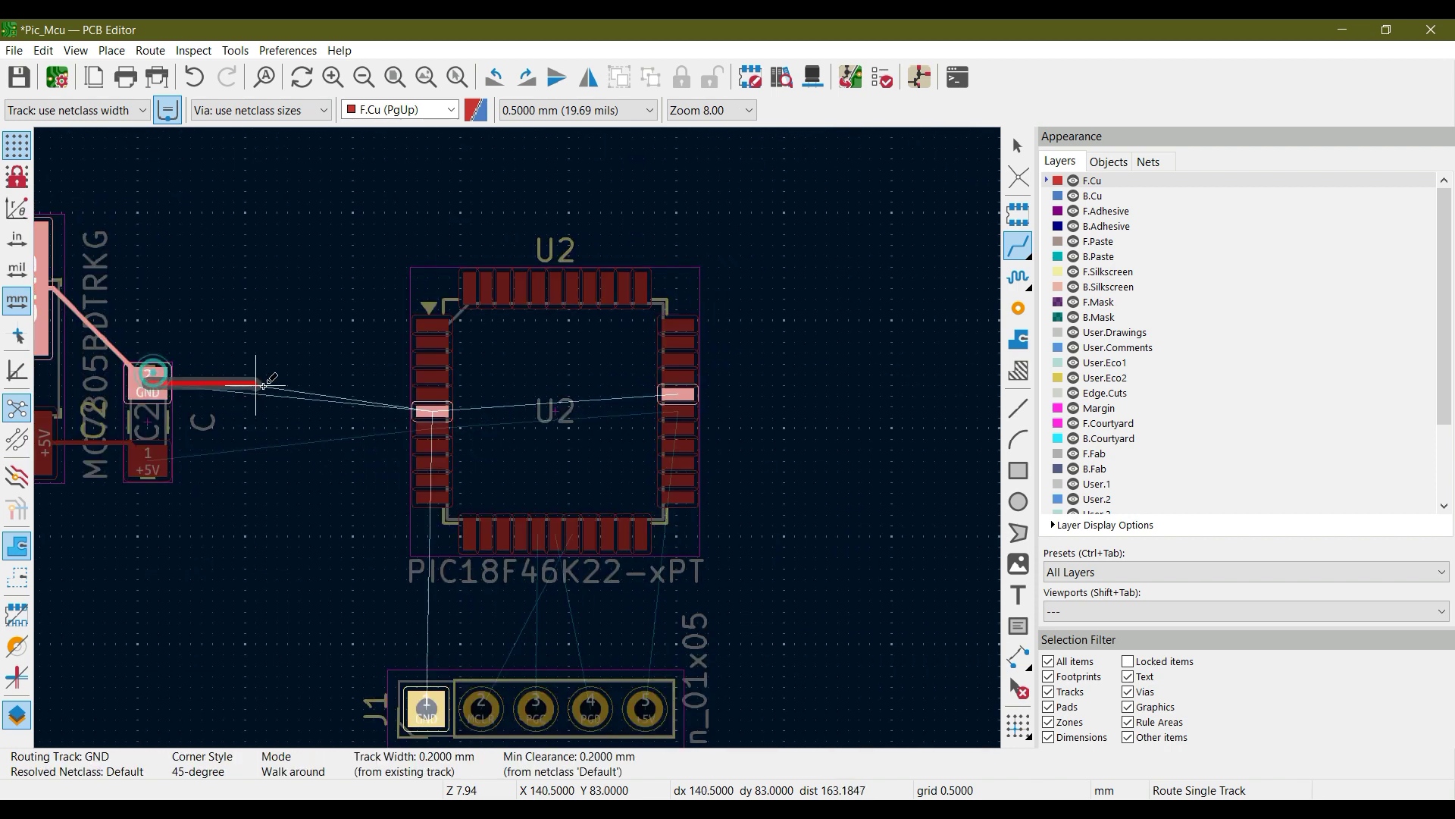
pyautogui.click(413, 408)
pyautogui.click(168, 453)
pyautogui.click(417, 421)
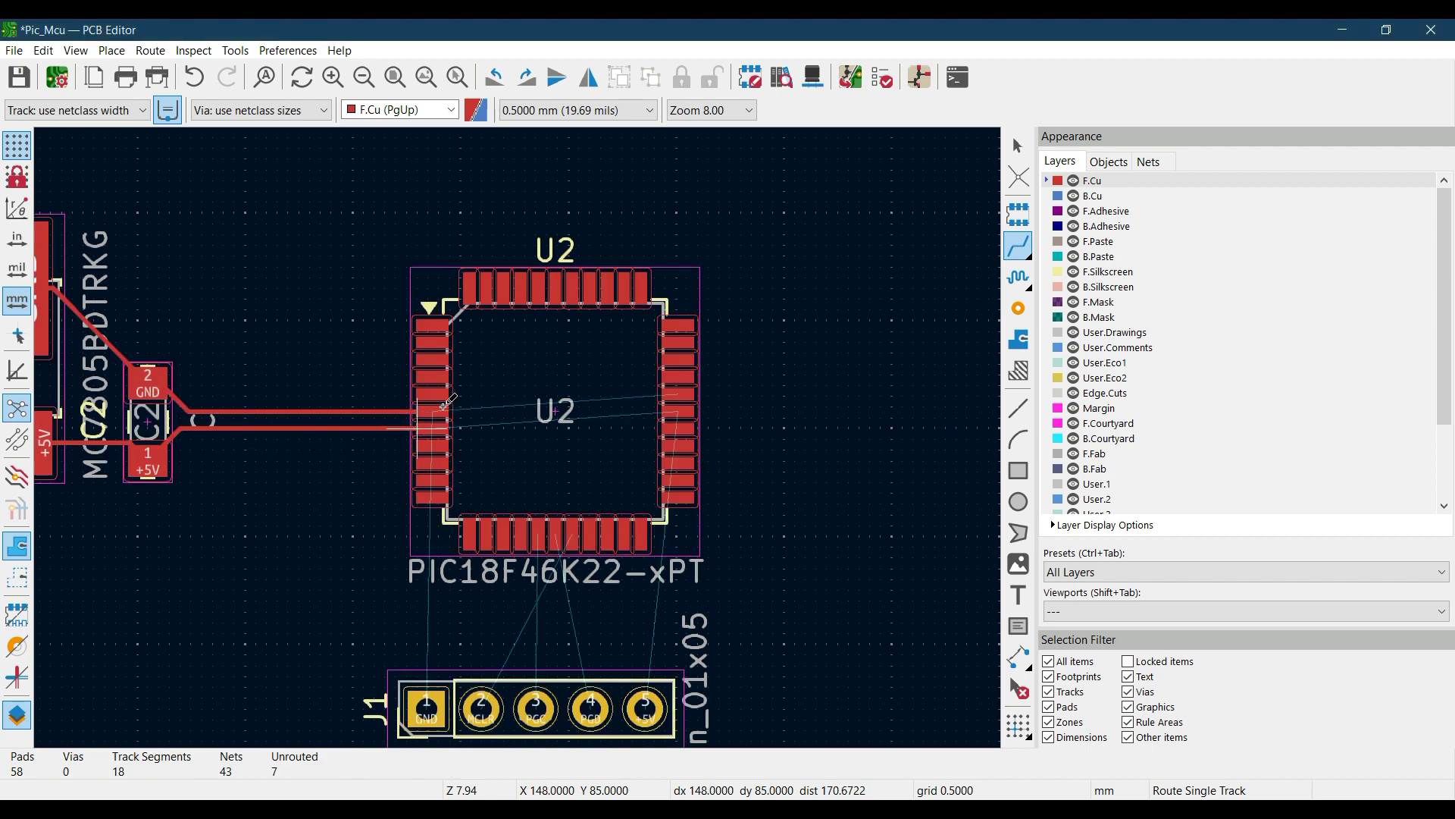
# Step: Route the GND and +5V pads on U2's right side across the chip to the matching pads on its left side
pyautogui.moveTo(815, 432); pyautogui.dragTo(739, 435, button='middle')
pyautogui.click(608, 396)
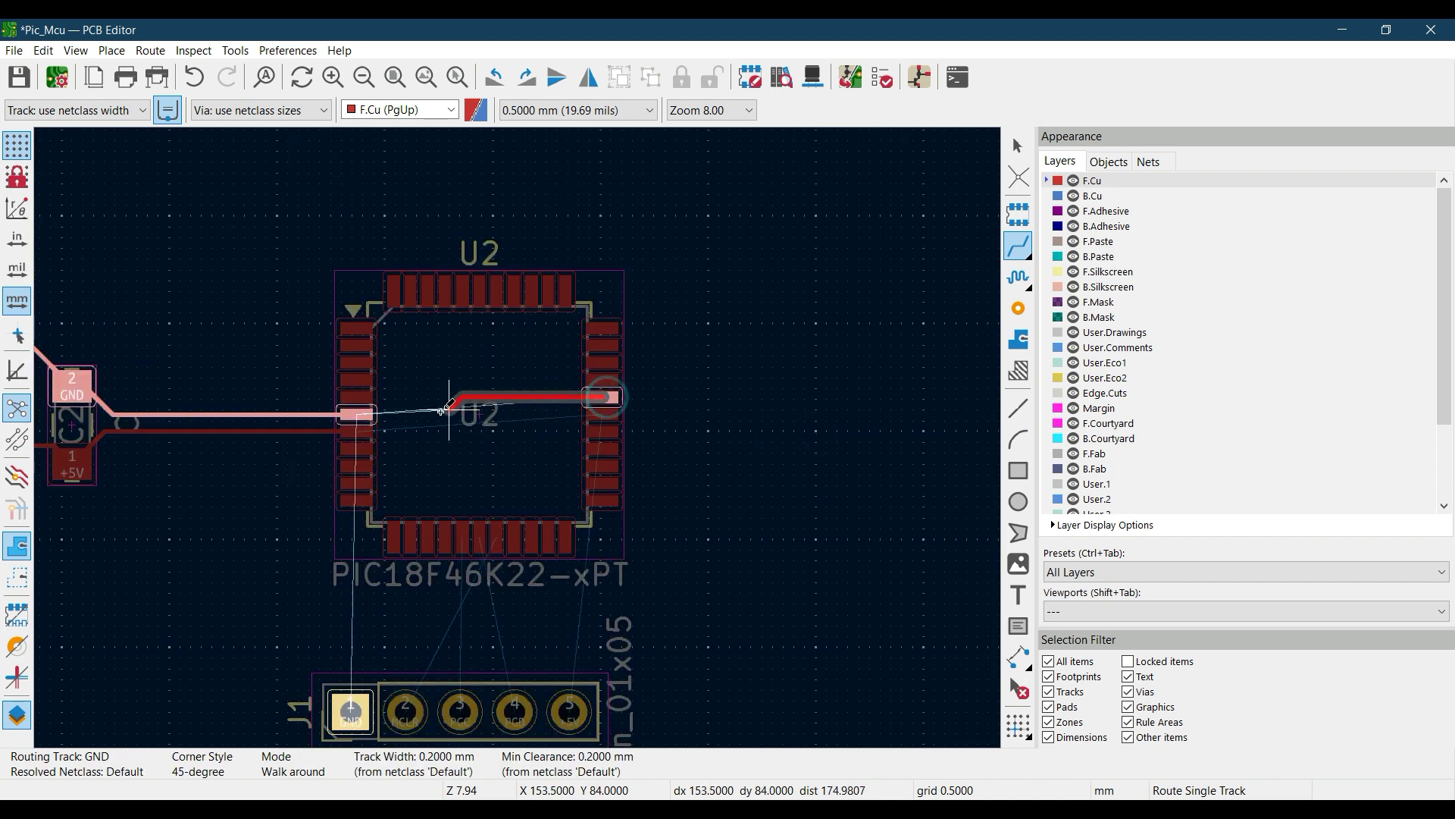
pyautogui.click(364, 416)
pyautogui.click(606, 415)
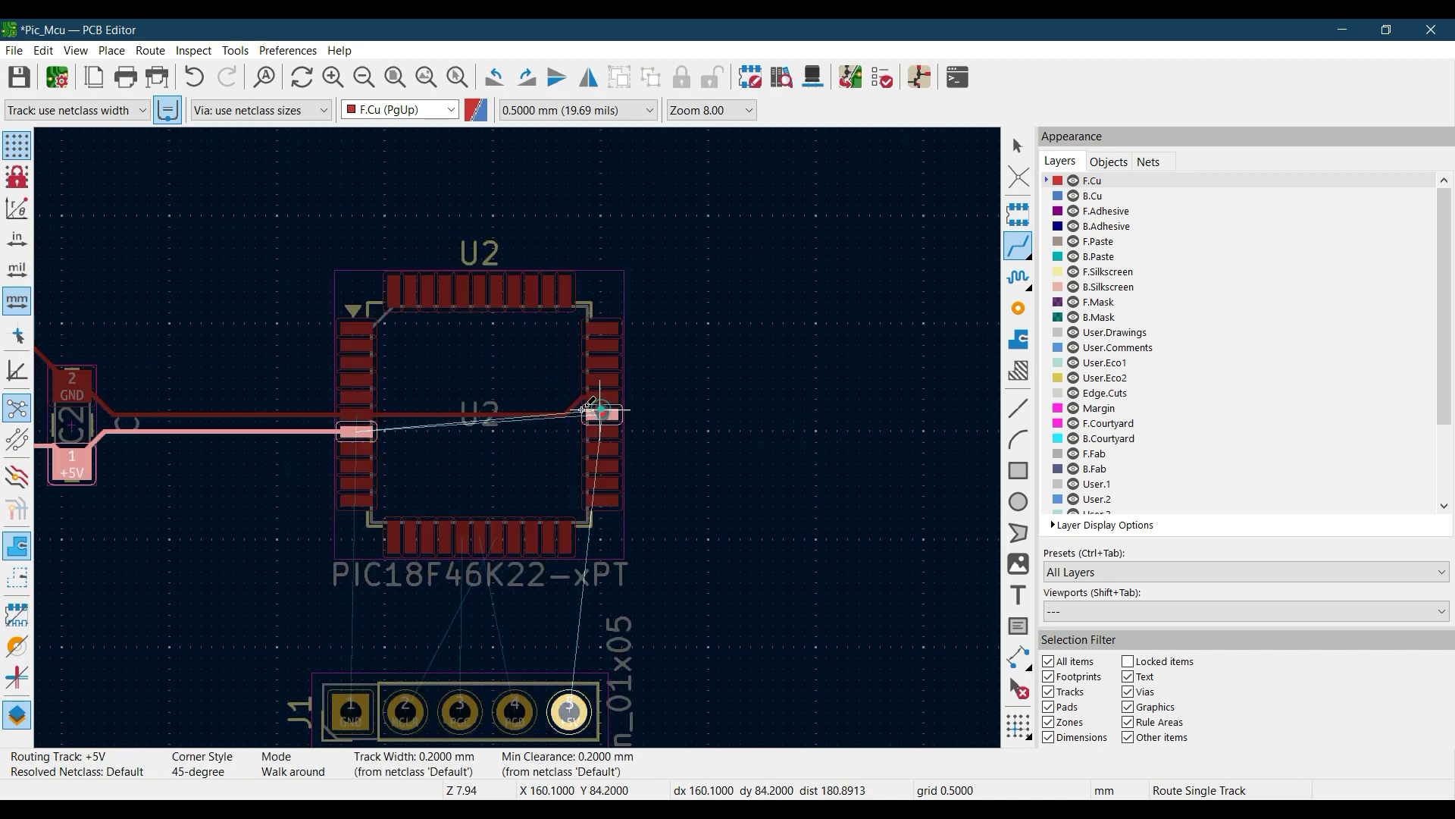
pyautogui.click(367, 431)
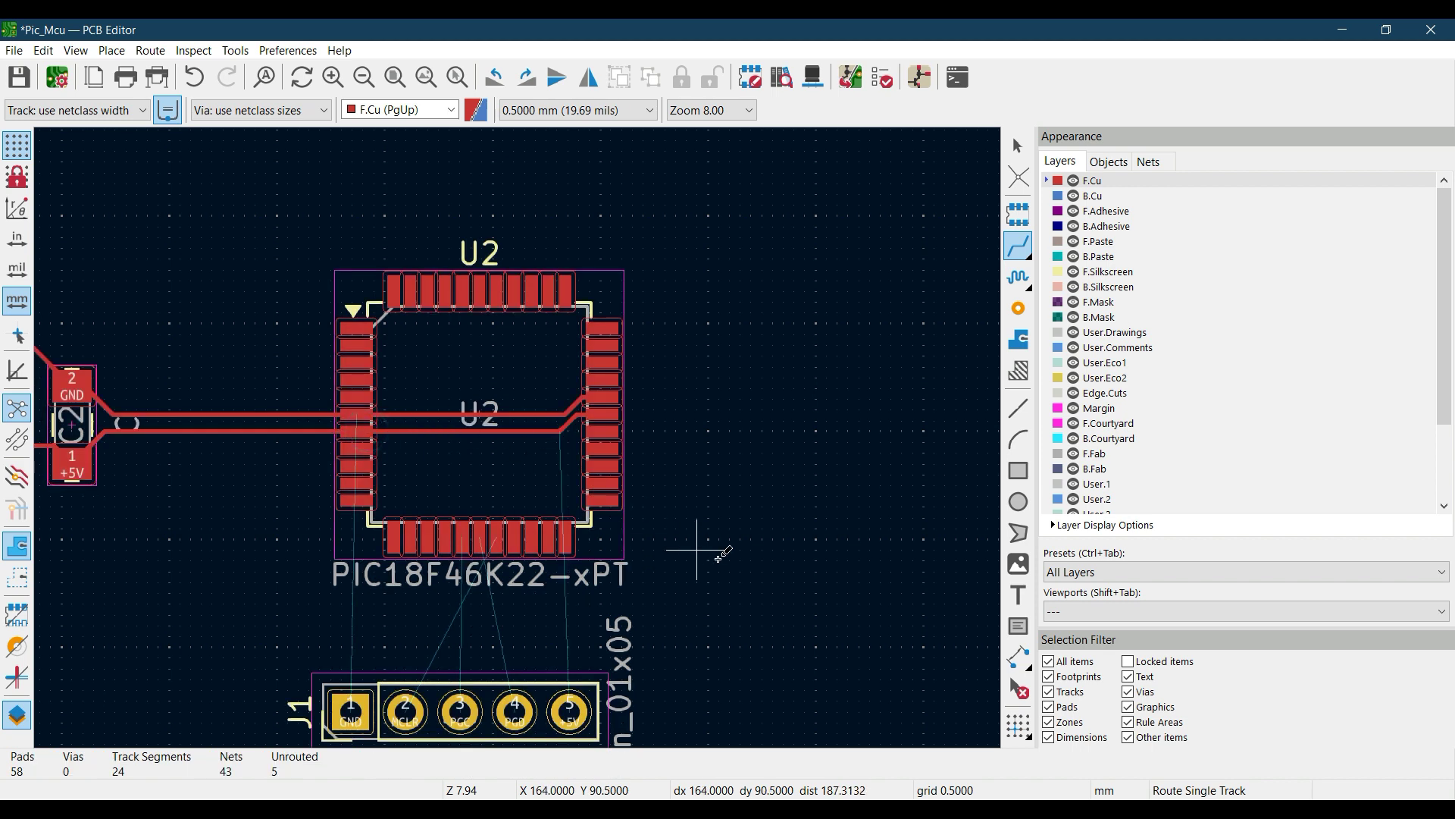
# Step: Route J1's GND pad below and around the connector, and its +5V pad directly up, to the matching pads on U2's right side
pyautogui.moveTo(666, 553); pyautogui.dragTo(780, 413, button='middle')
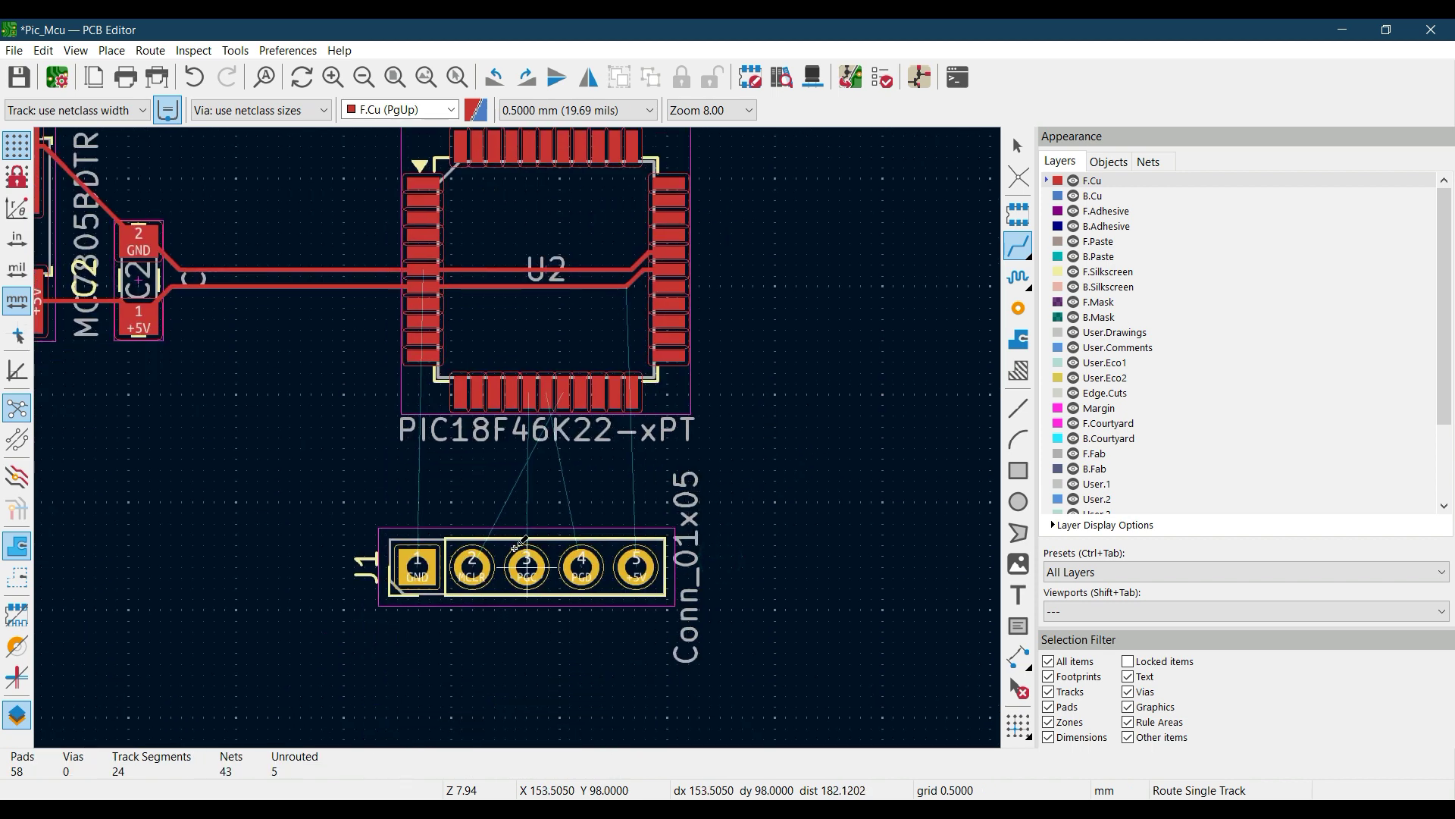
pyautogui.click(420, 565)
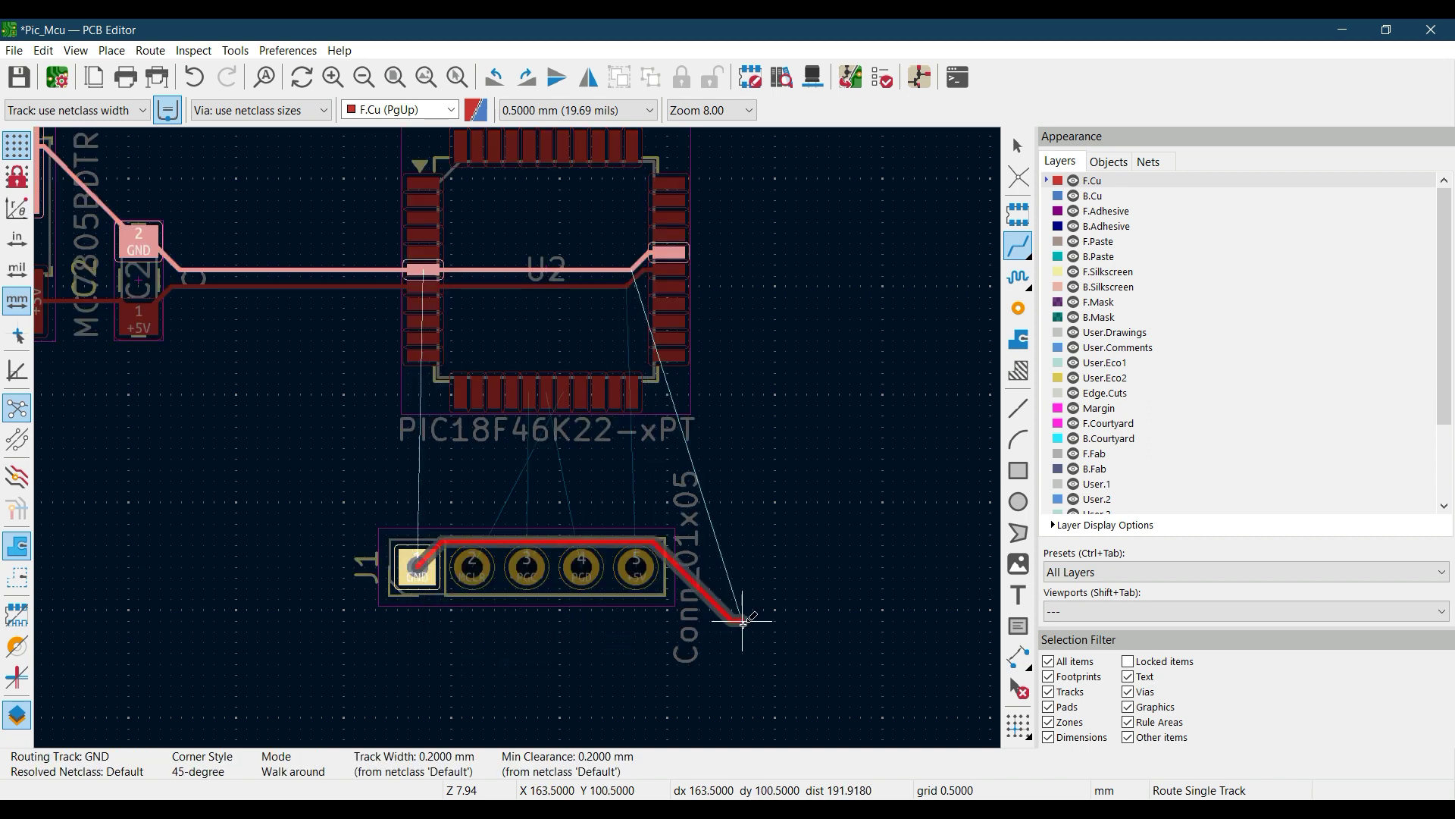
pyautogui.click(414, 638)
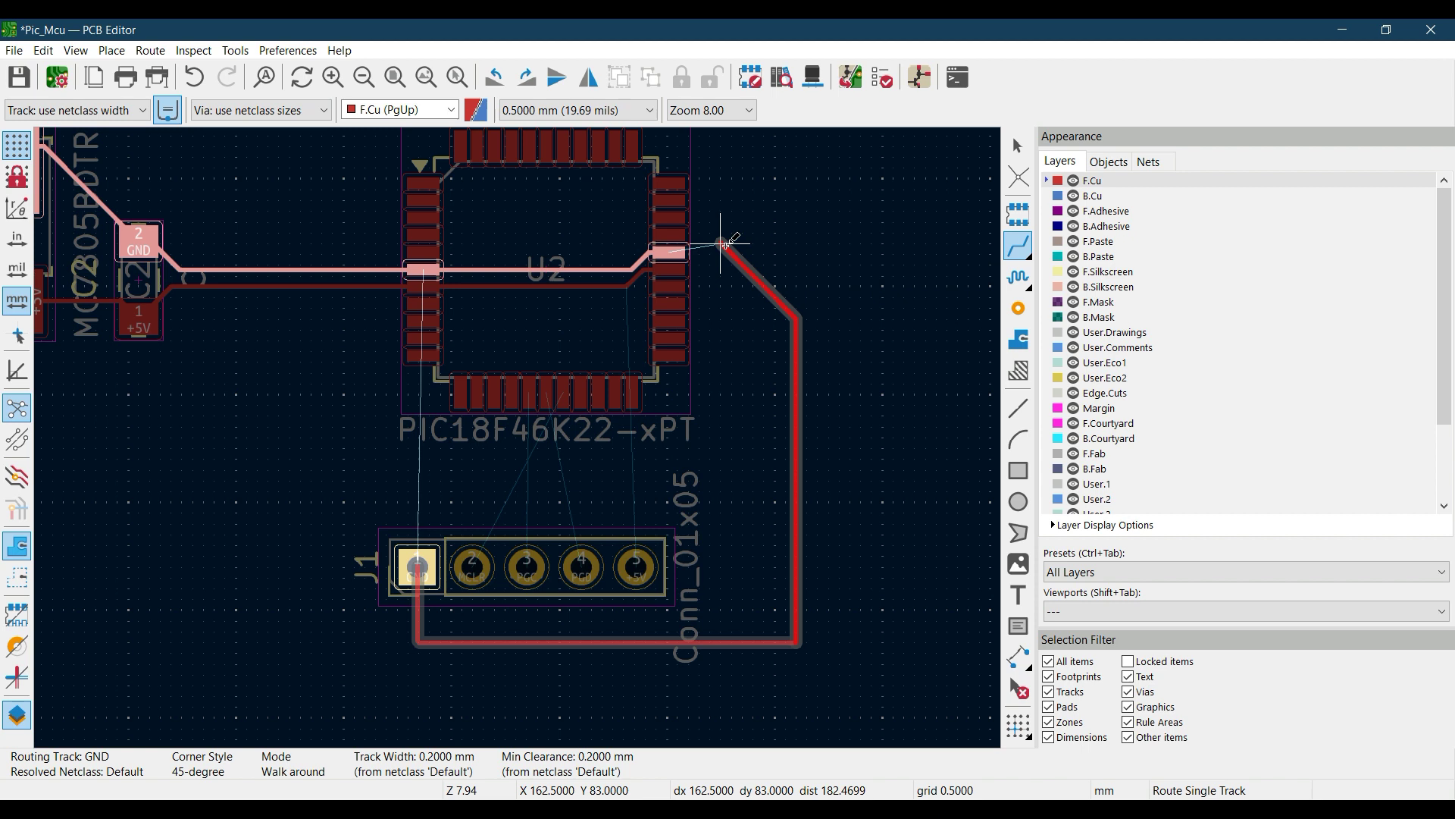
pyautogui.click(731, 253)
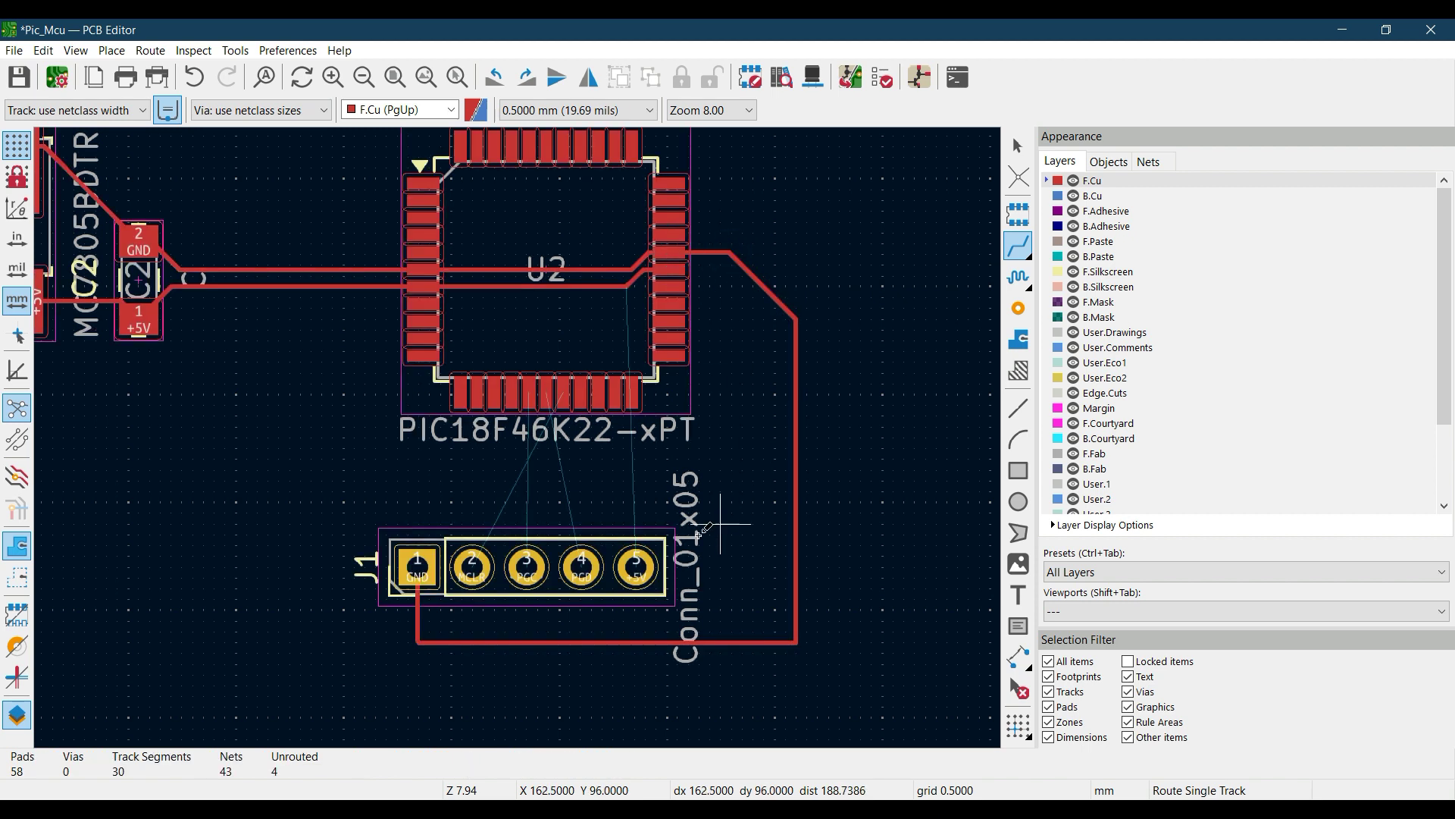
pyautogui.click(639, 549)
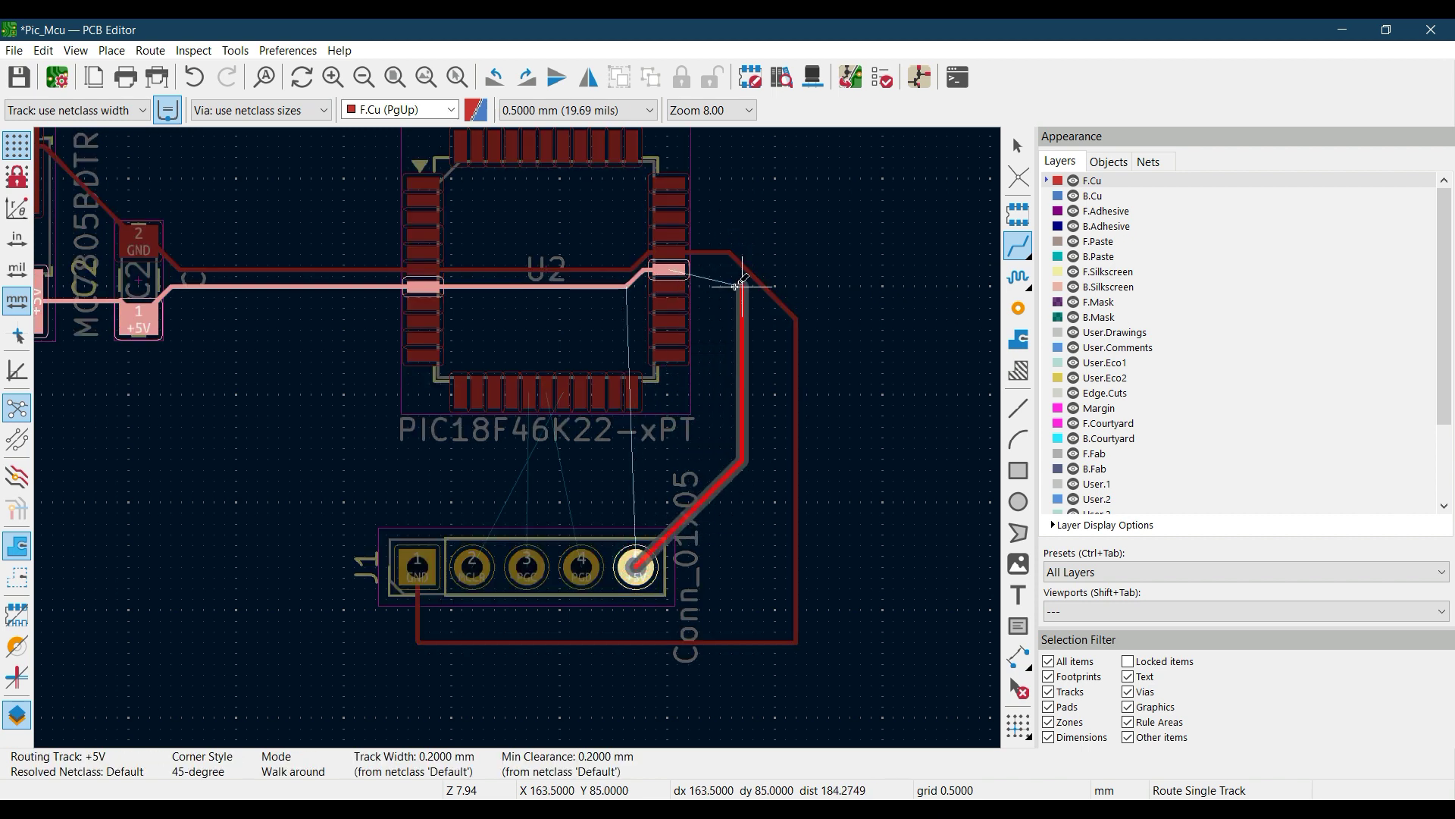
pyautogui.click(669, 269)
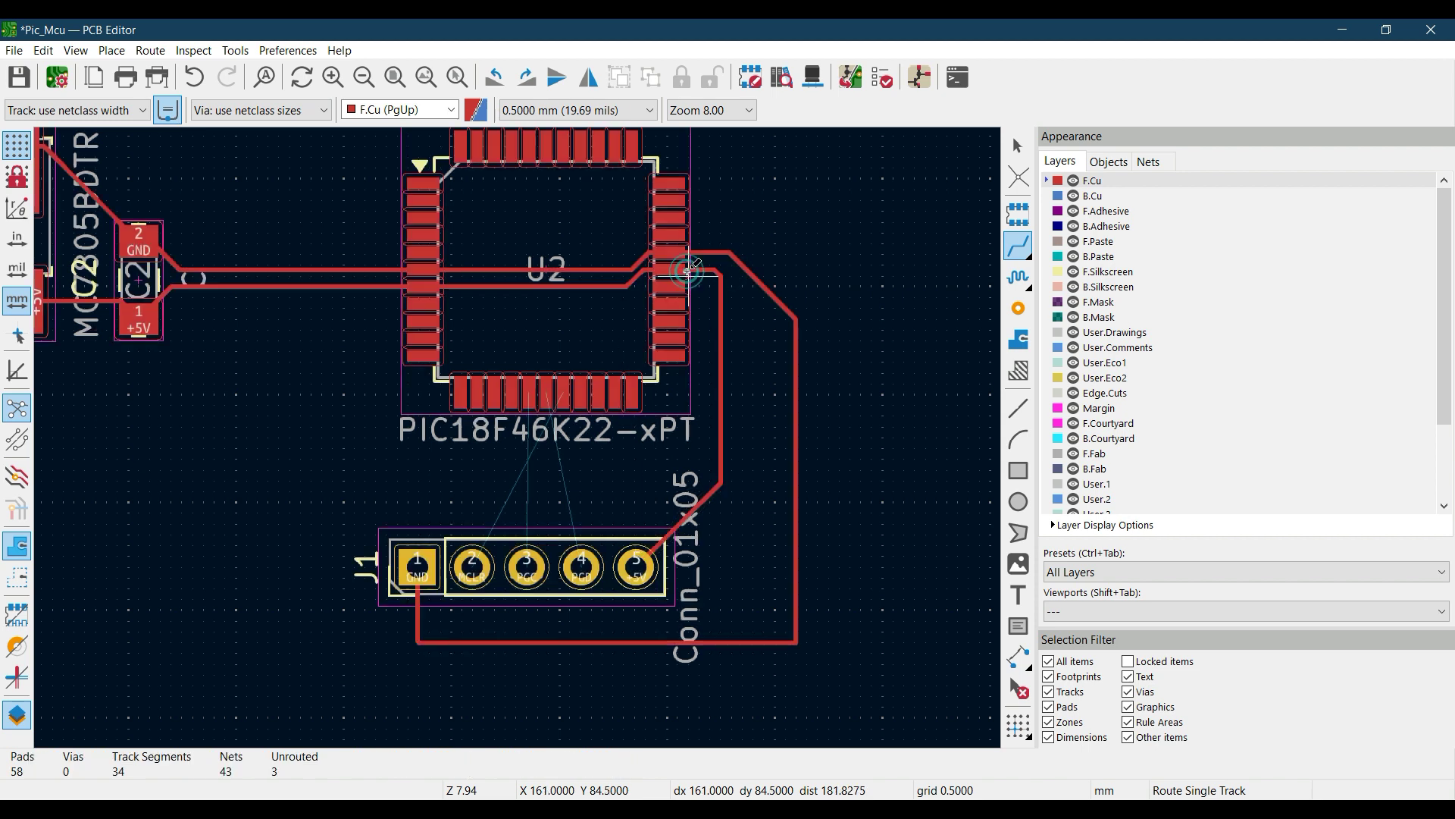
# Step: Route J1's PGD, PGC and MCLR pads to the matching pads along U2's bottom side and end the routing
pyautogui.click(583, 559)
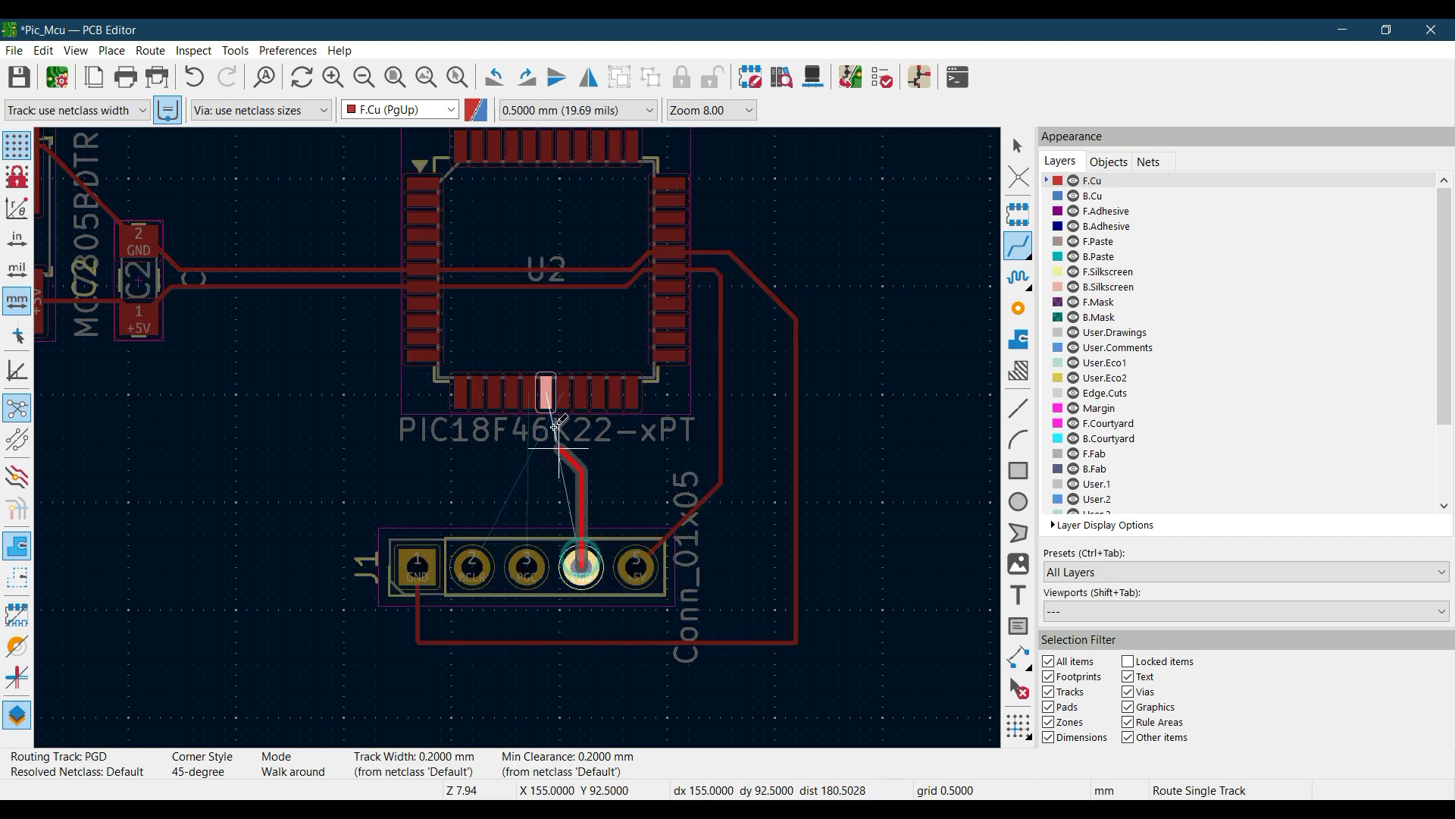
pyautogui.click(546, 394)
pyautogui.click(529, 558)
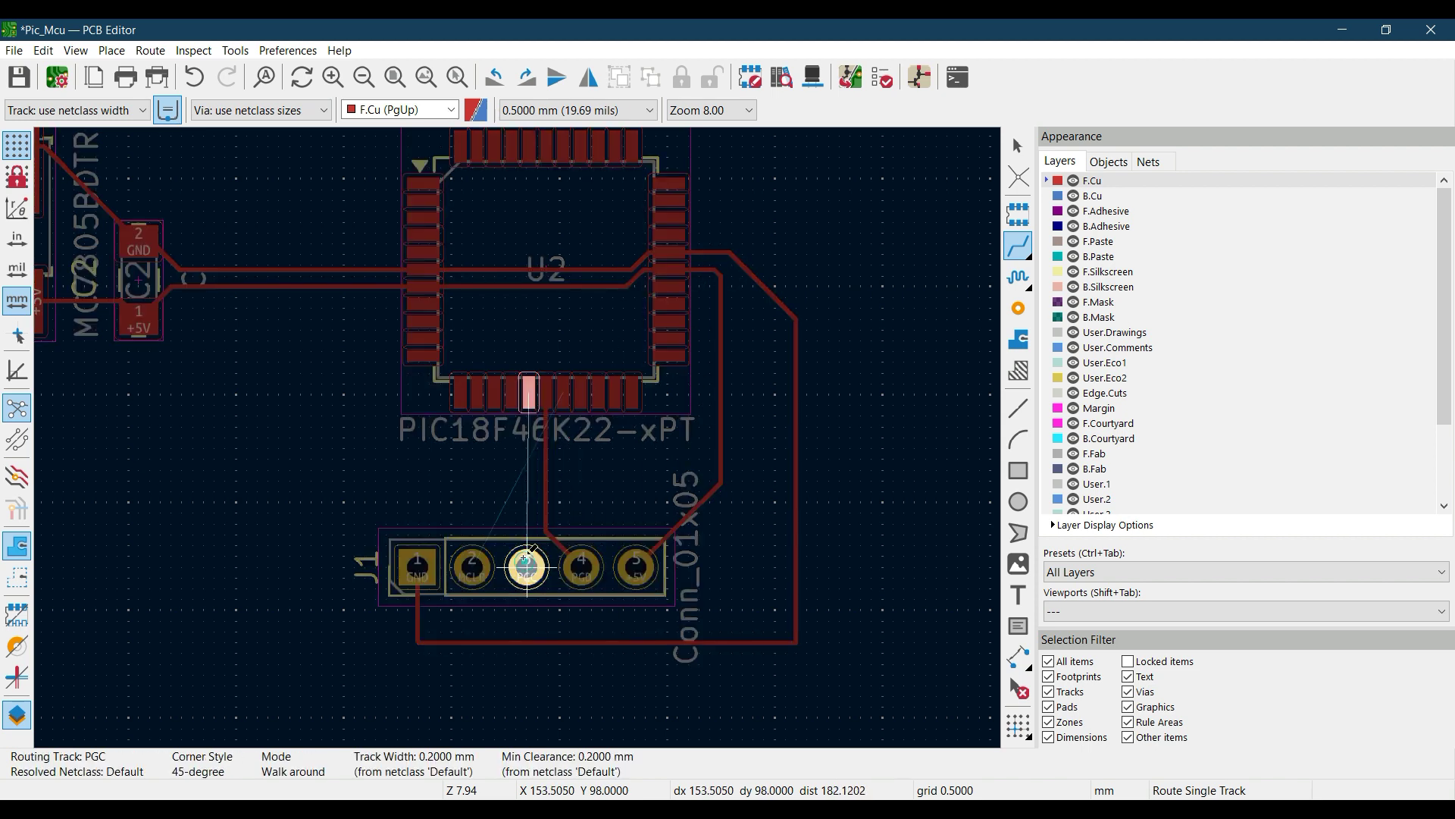
pyautogui.click(529, 393)
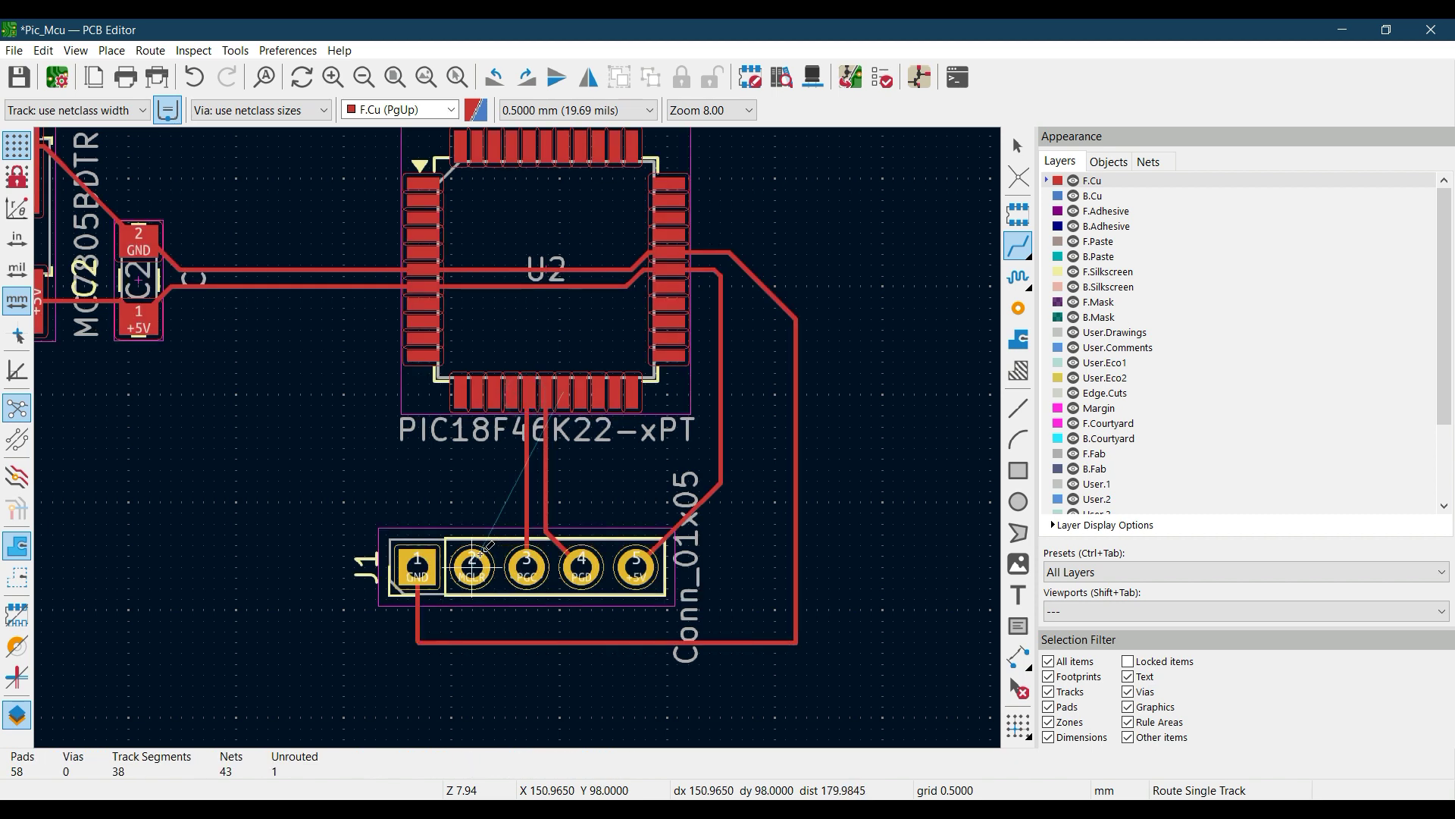
pyautogui.click(472, 567)
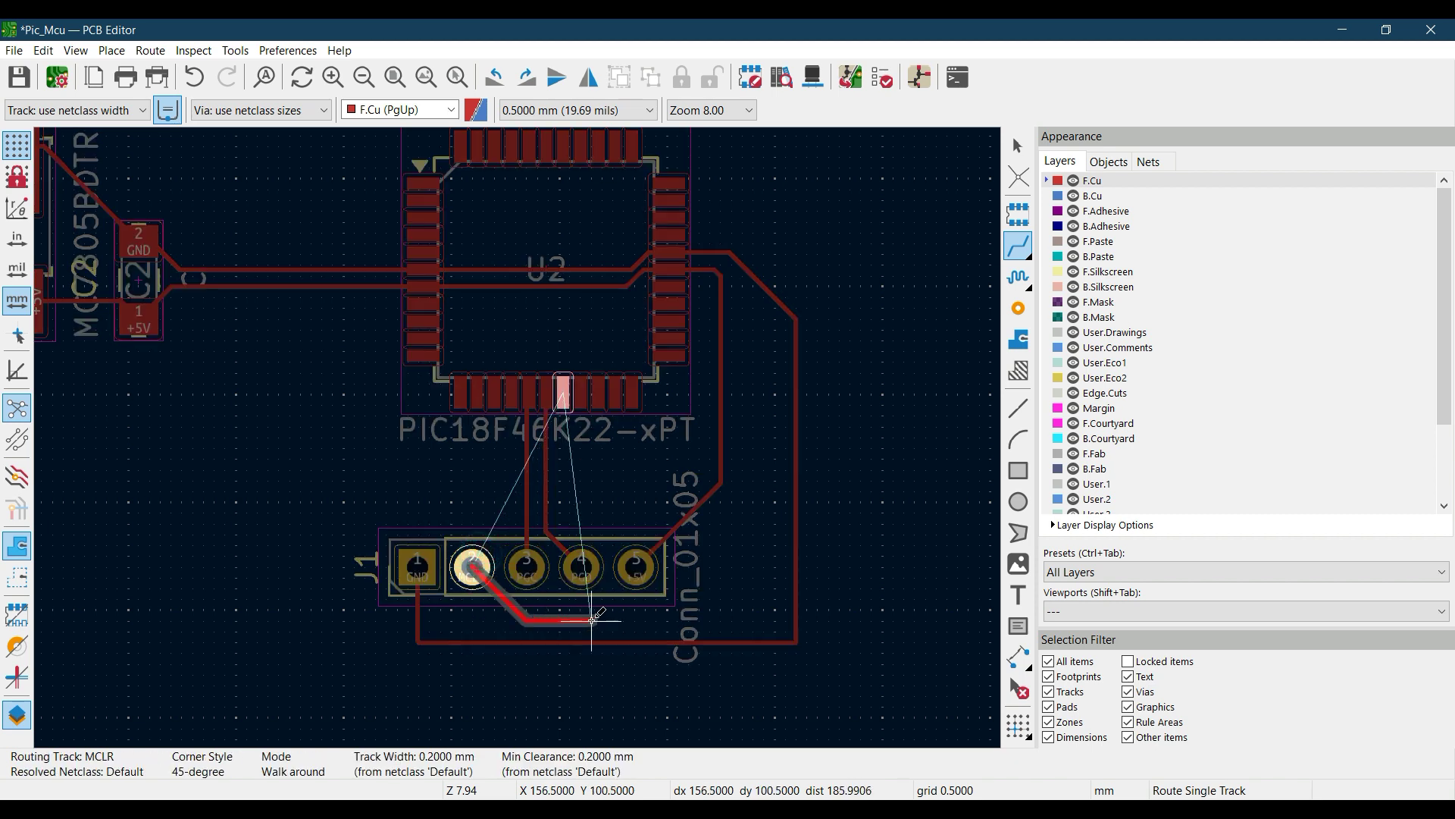
pyautogui.click(563, 393)
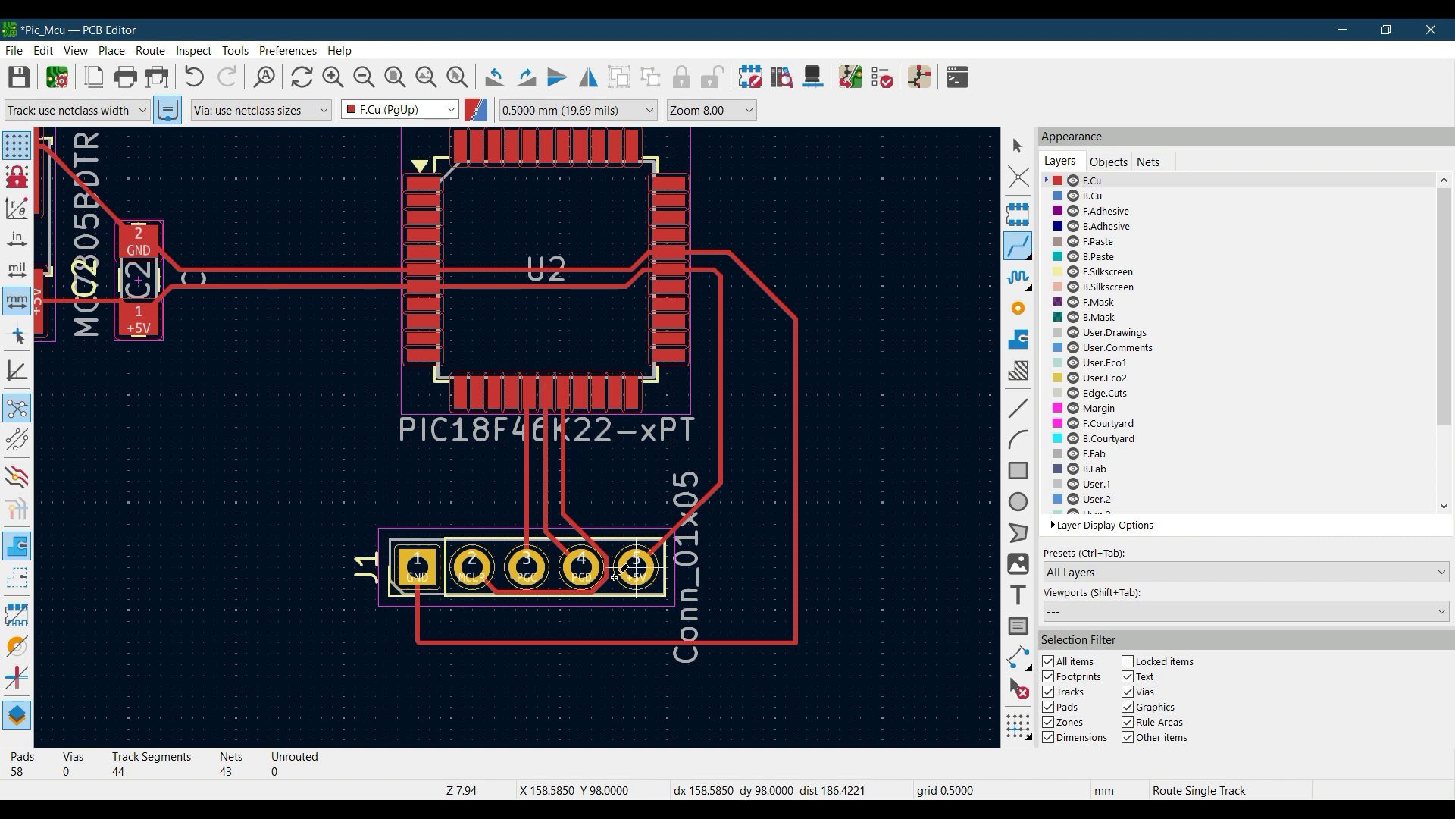
pyautogui.press('Escape')
# Step: Draw a rectangular board outline about 63 mm by 36.5 mm on Edge.Cuts around all parts and tracks, and save the board
pyautogui.scroll(-4, 425, 469)
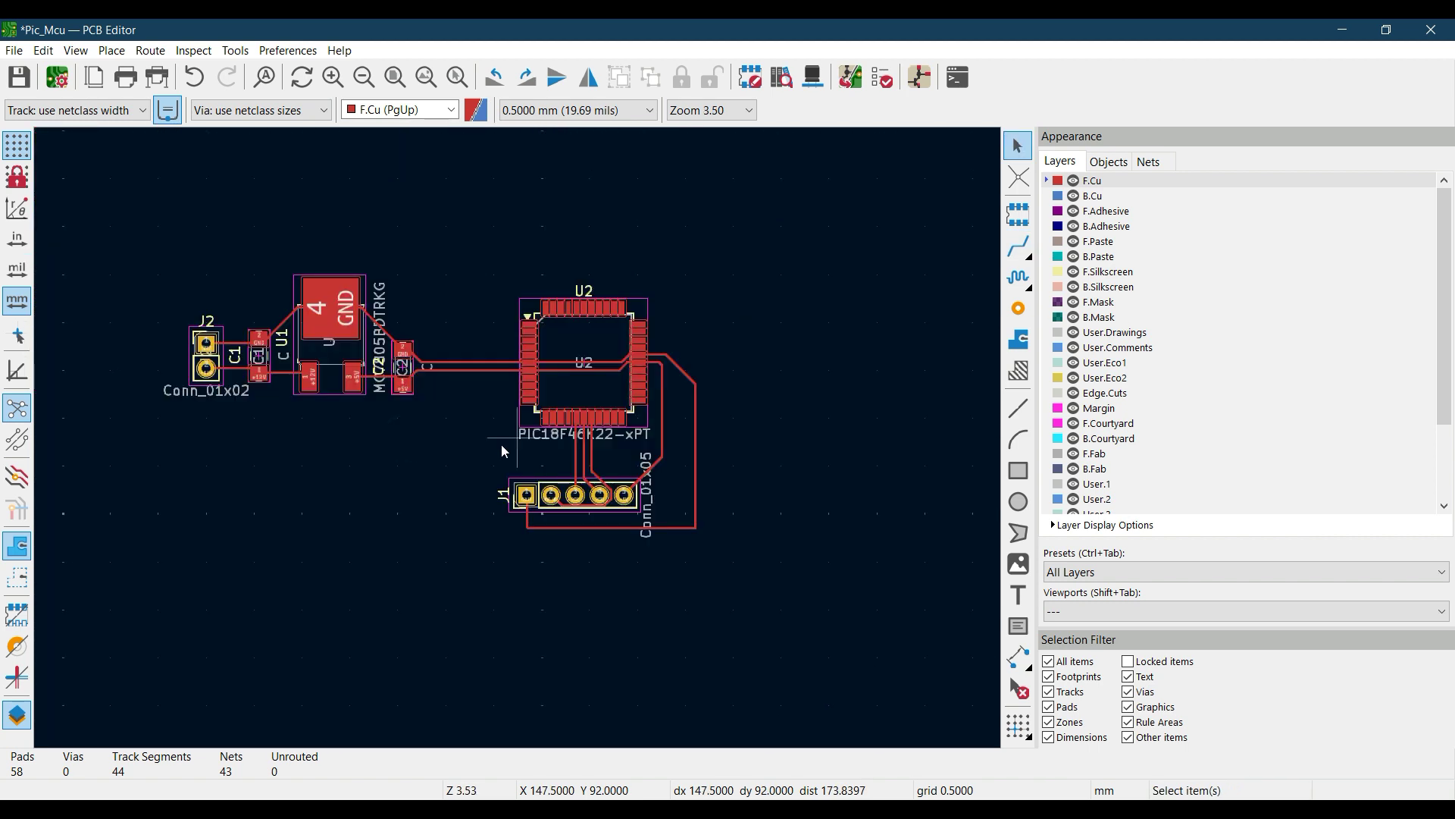
pyautogui.scroll(-1, 502, 444)
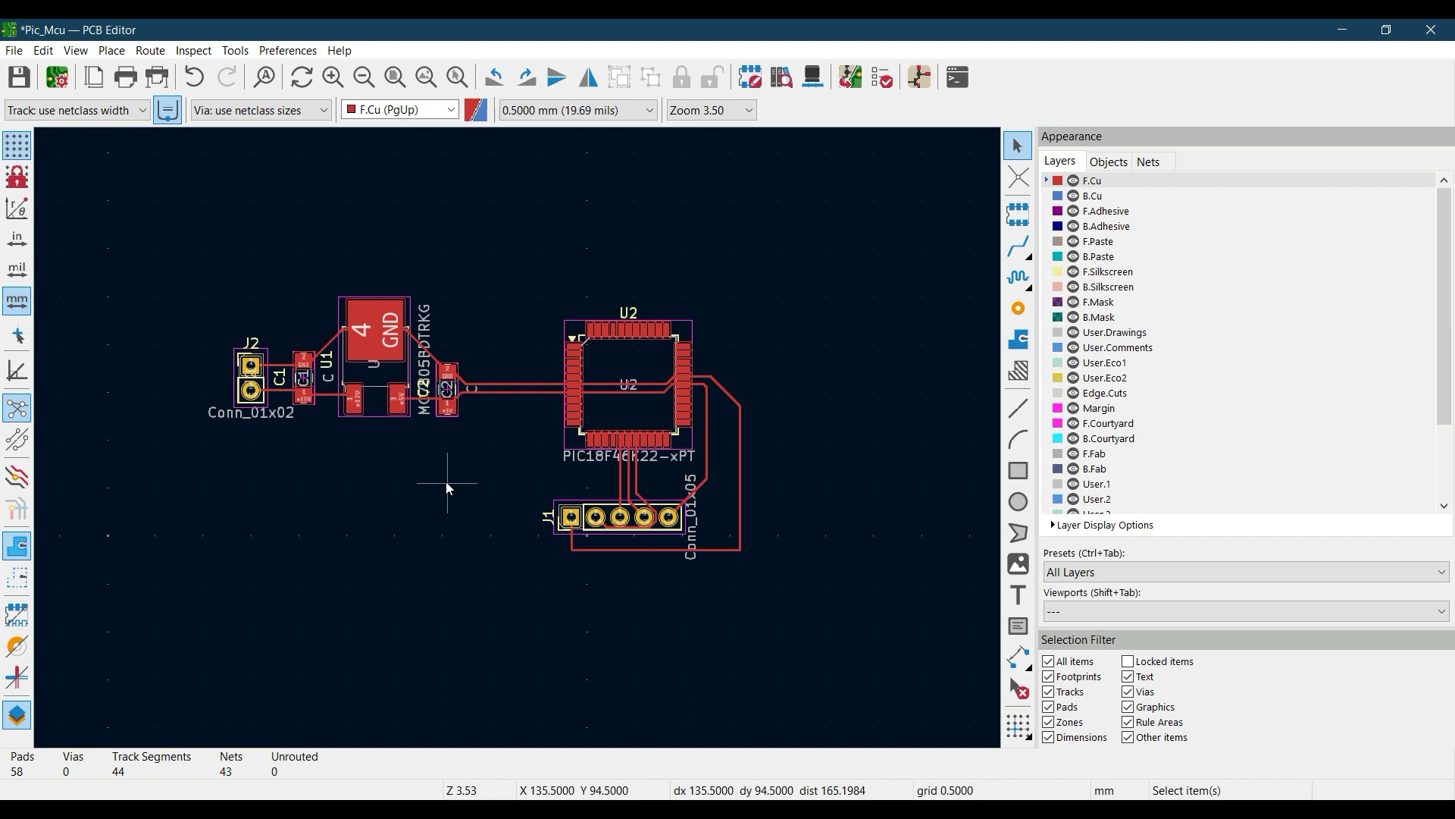
pyautogui.scroll(-5, 517, 438)
pyautogui.moveTo(507, 456); pyautogui.dragTo(504, 417, button='middle')
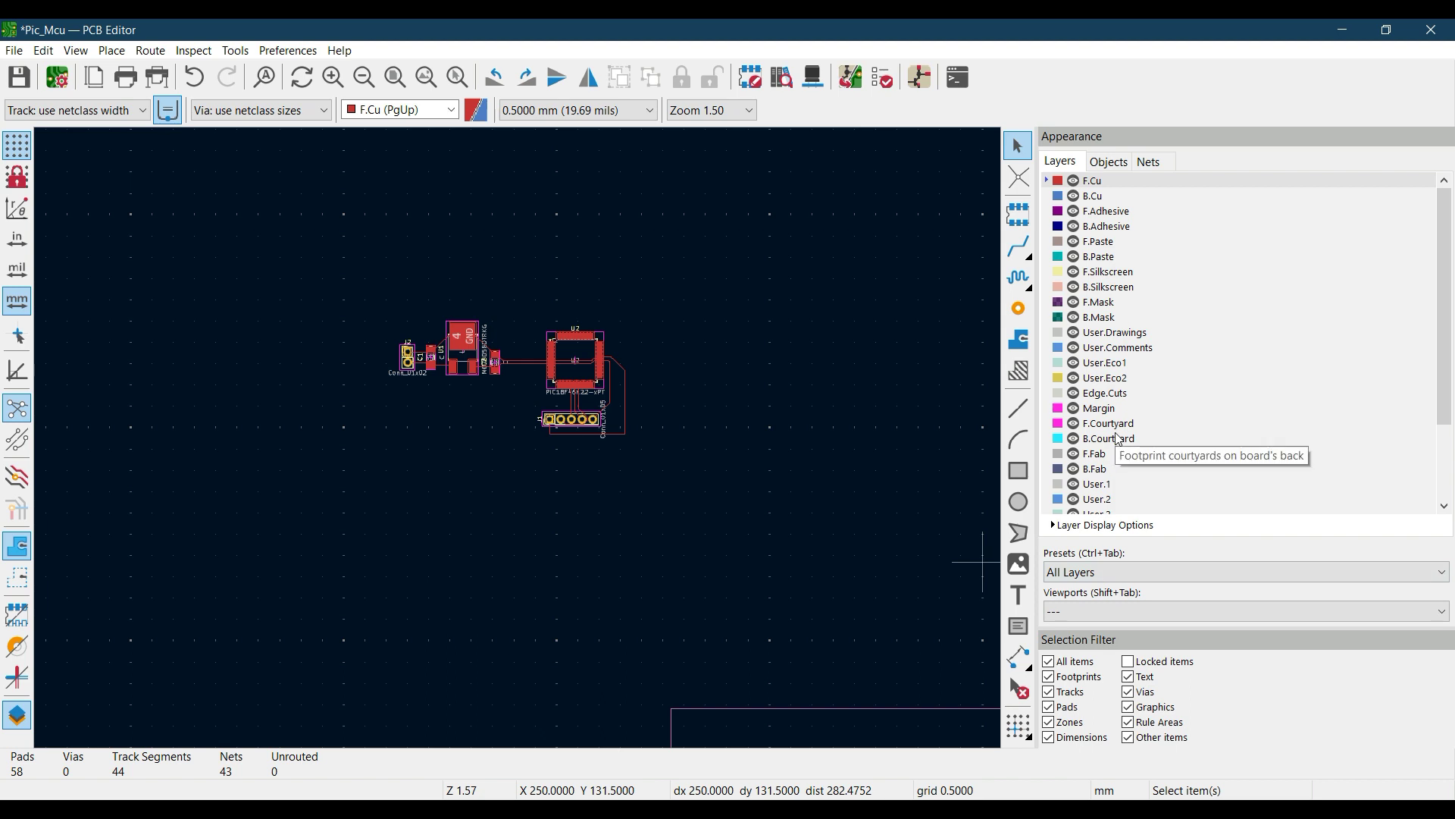
pyautogui.click(1119, 394)
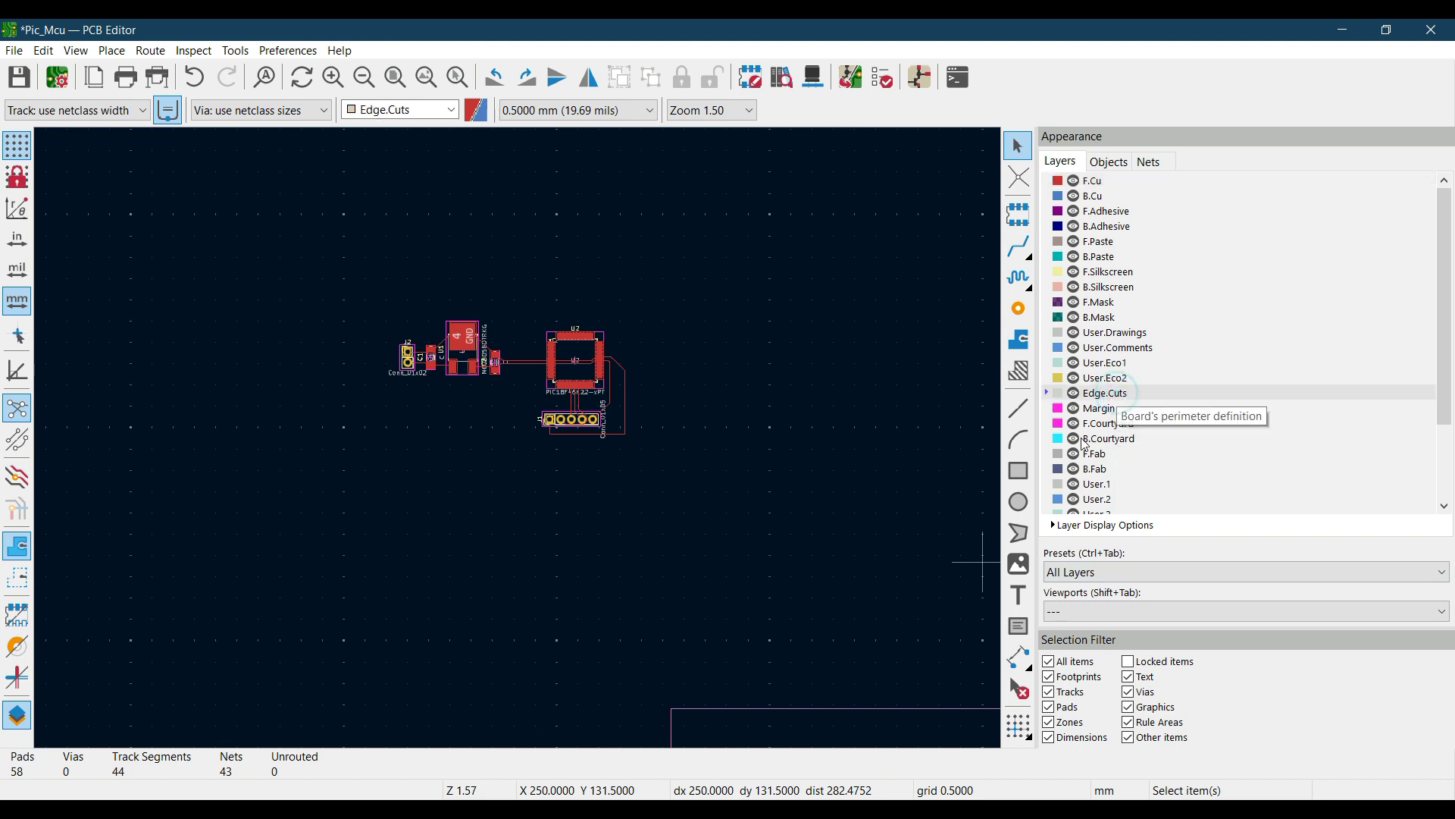
pyautogui.click(1017, 479)
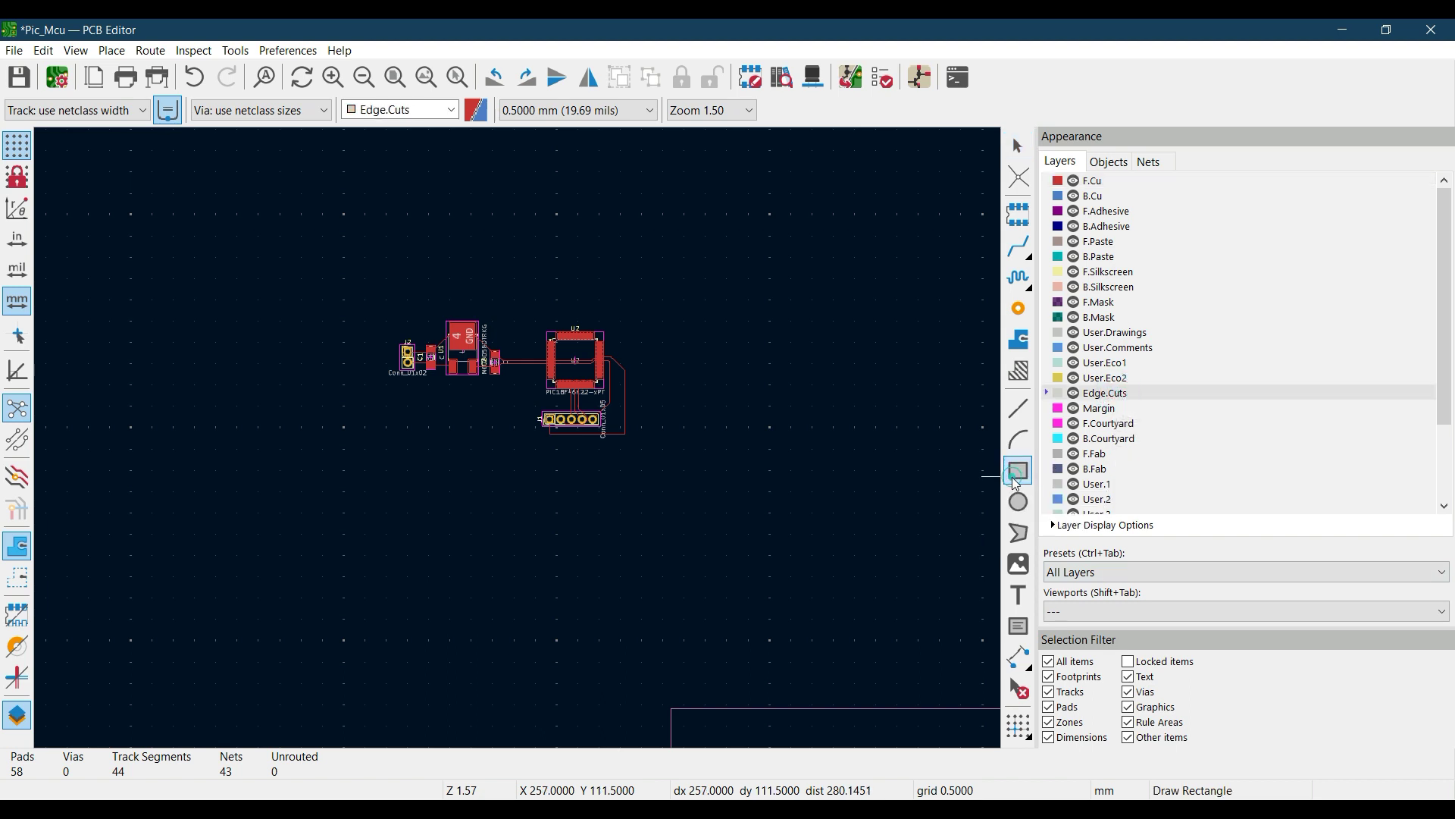
pyautogui.click(372, 297)
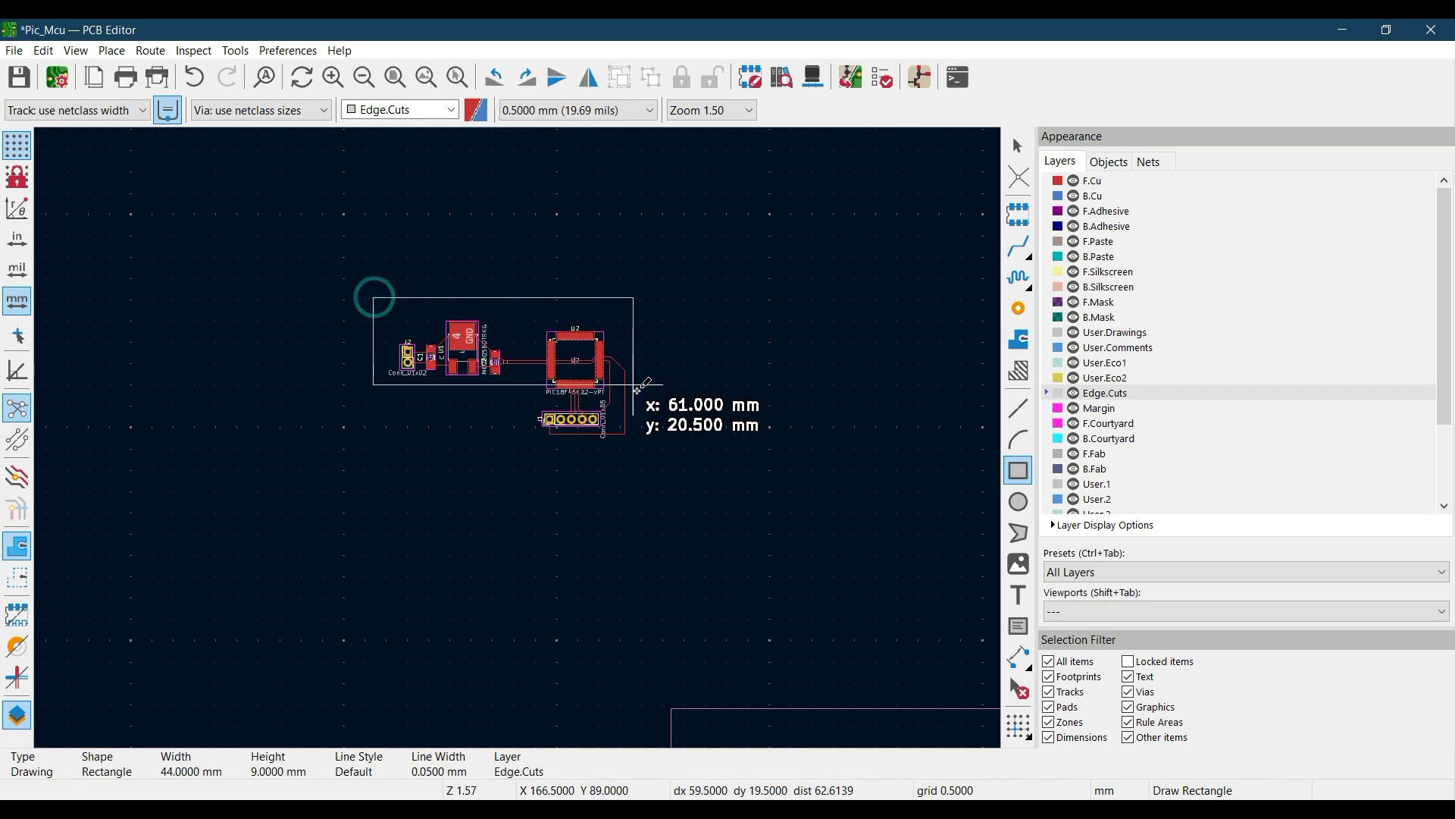
pyautogui.click(642, 453)
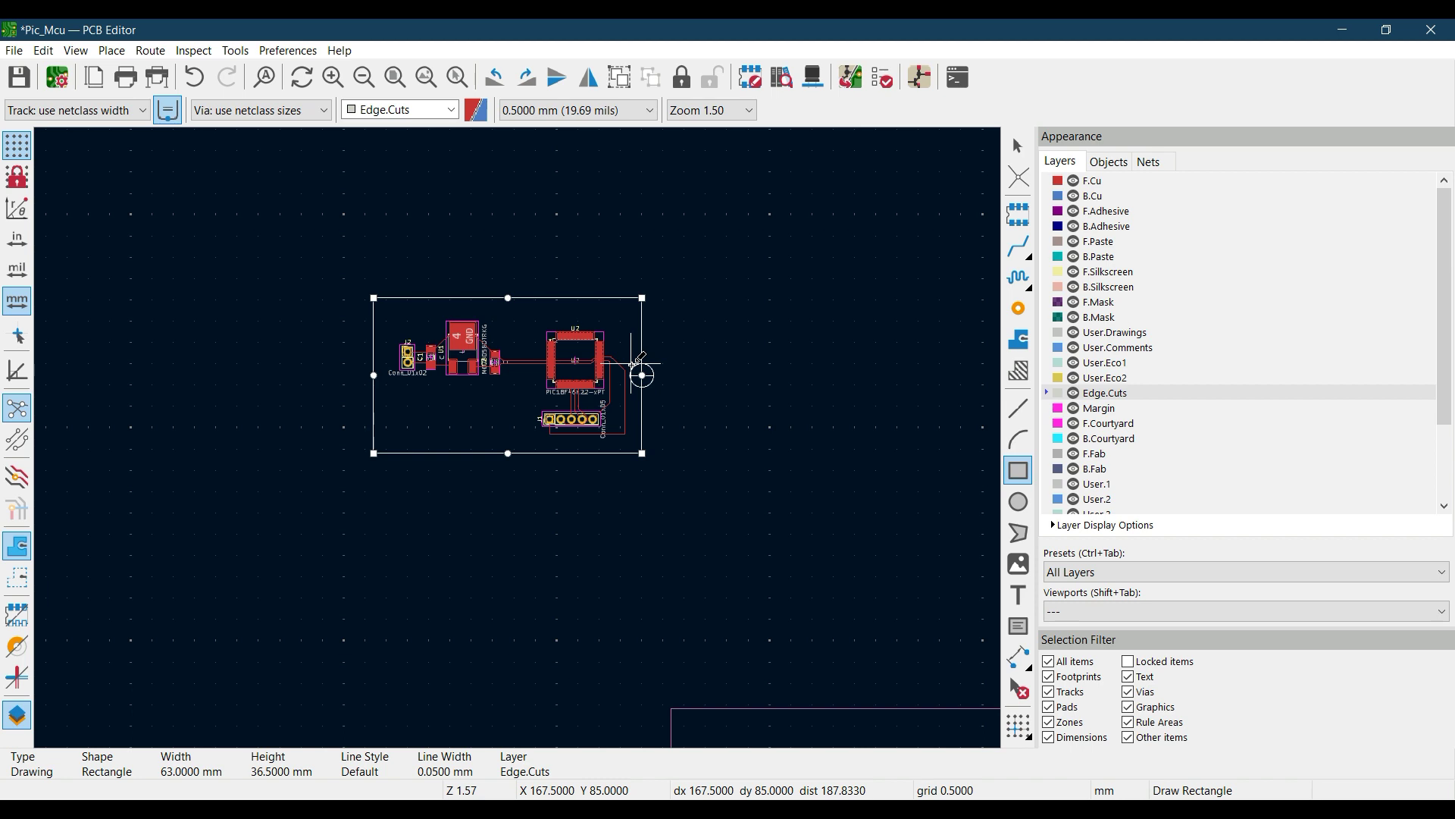
pyautogui.click(18, 78)
pyautogui.click(1017, 145)
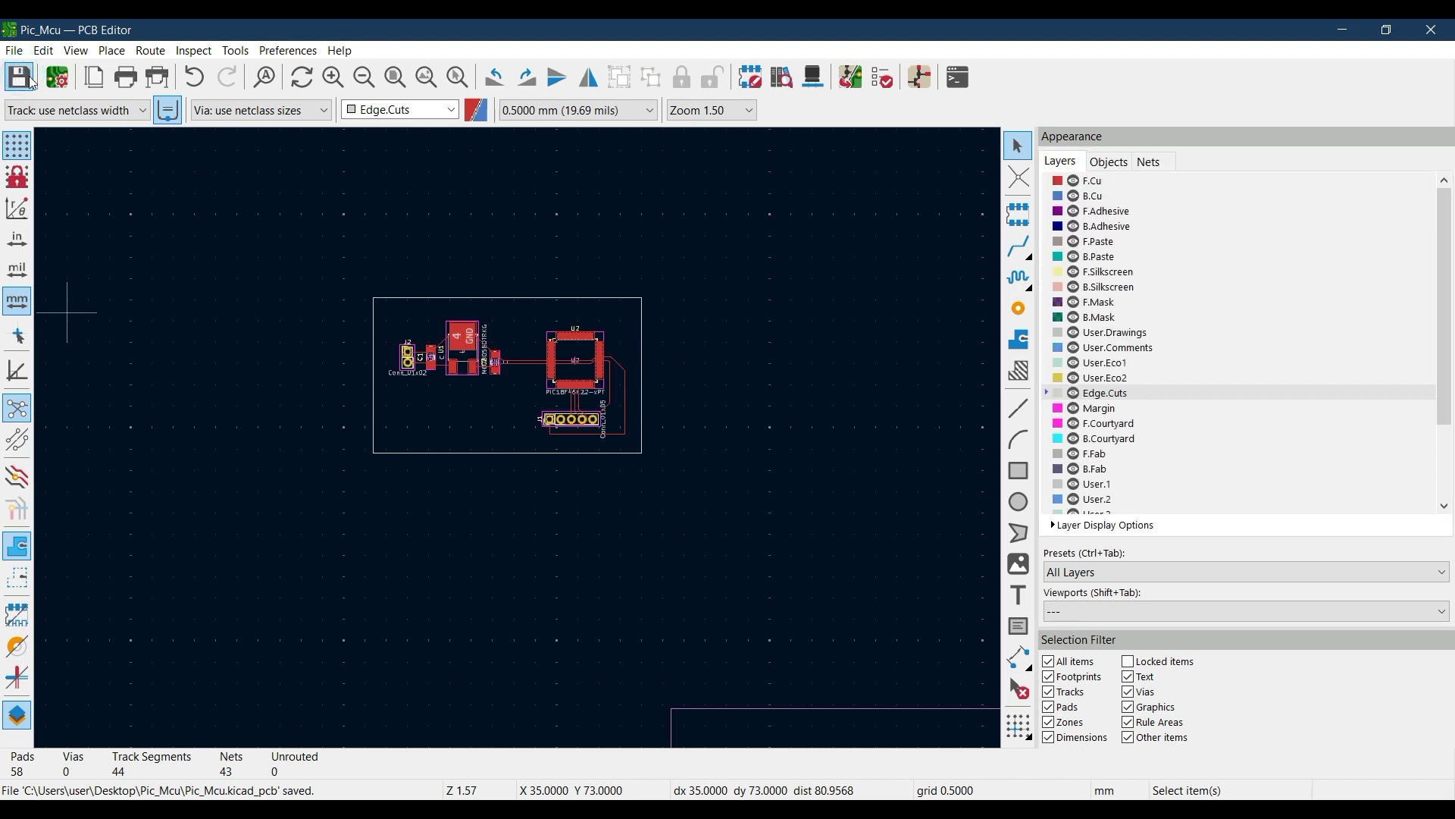
# Step: Inspect the outlined board in the 3D Viewer, tilting the model to view the parts at an angle, and close the viewer
pyautogui.scroll(3, 517, 438)
pyautogui.scroll(3, 517, 438)
pyautogui.scroll(-3, 517, 438)
pyautogui.moveTo(476, 442); pyautogui.dragTo(478, 488, button='middle')
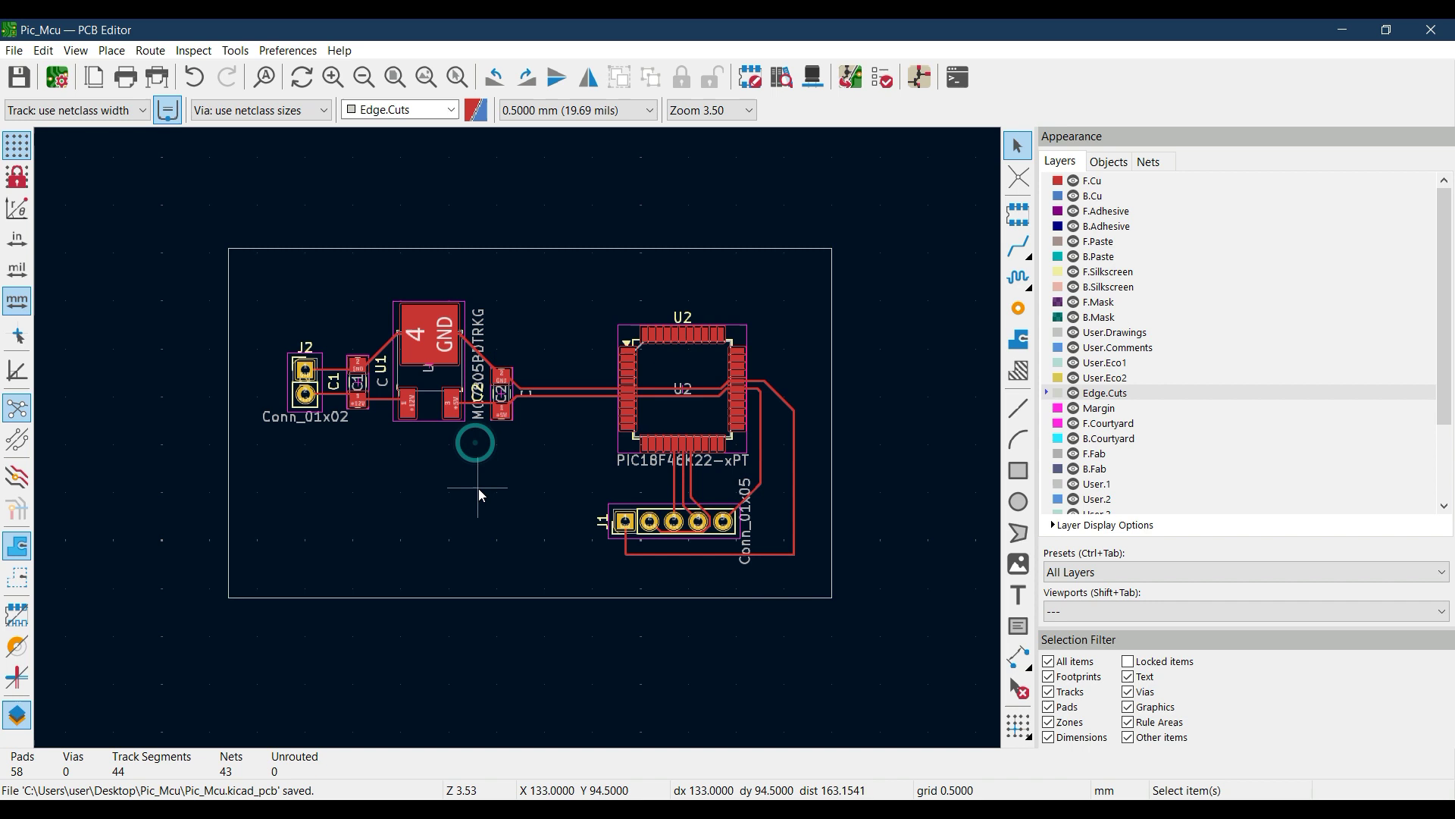
pyautogui.click(70, 51)
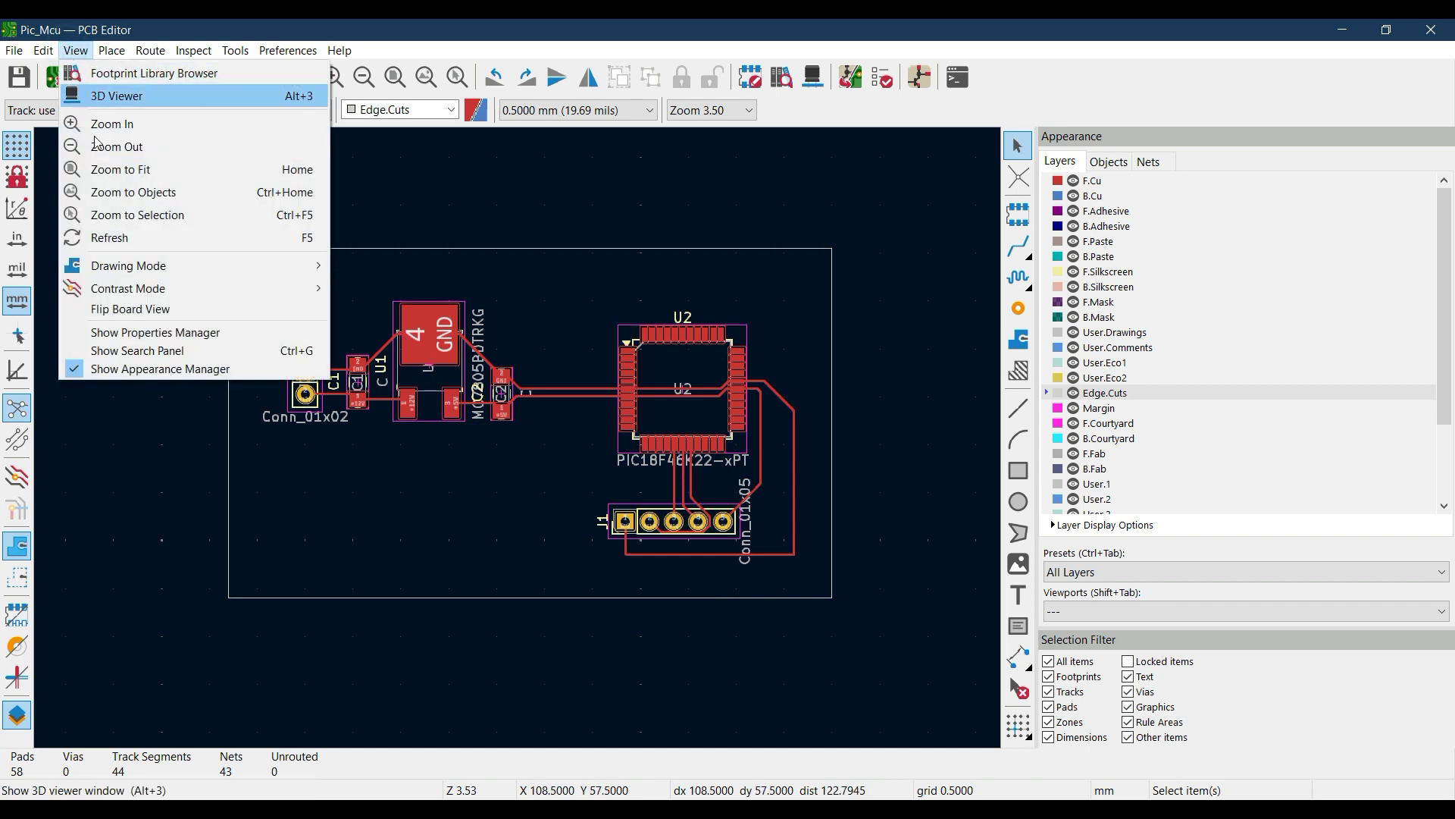
pyautogui.click(125, 95)
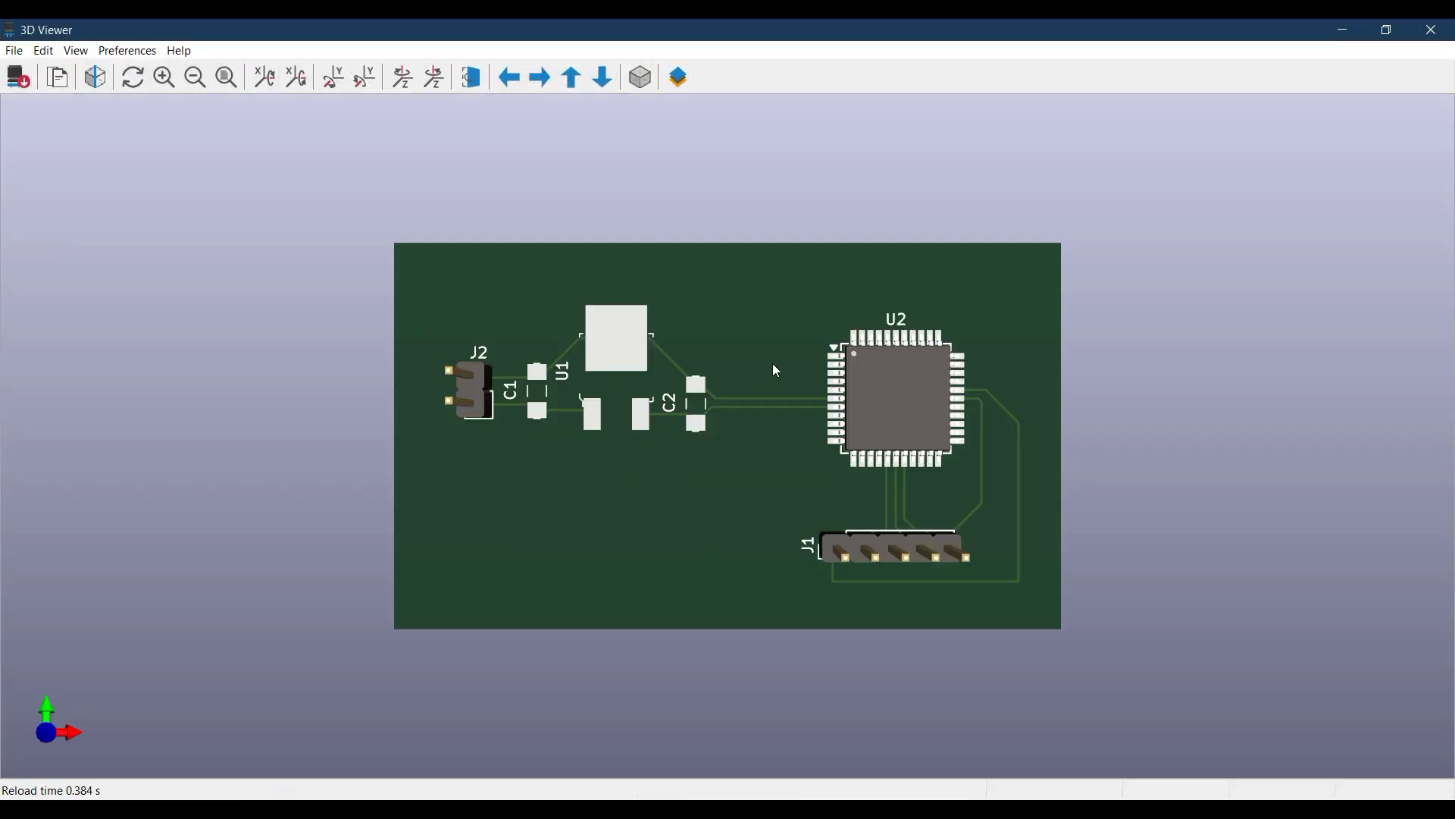
pyautogui.moveTo(789, 308); pyautogui.dragTo(805, 480)
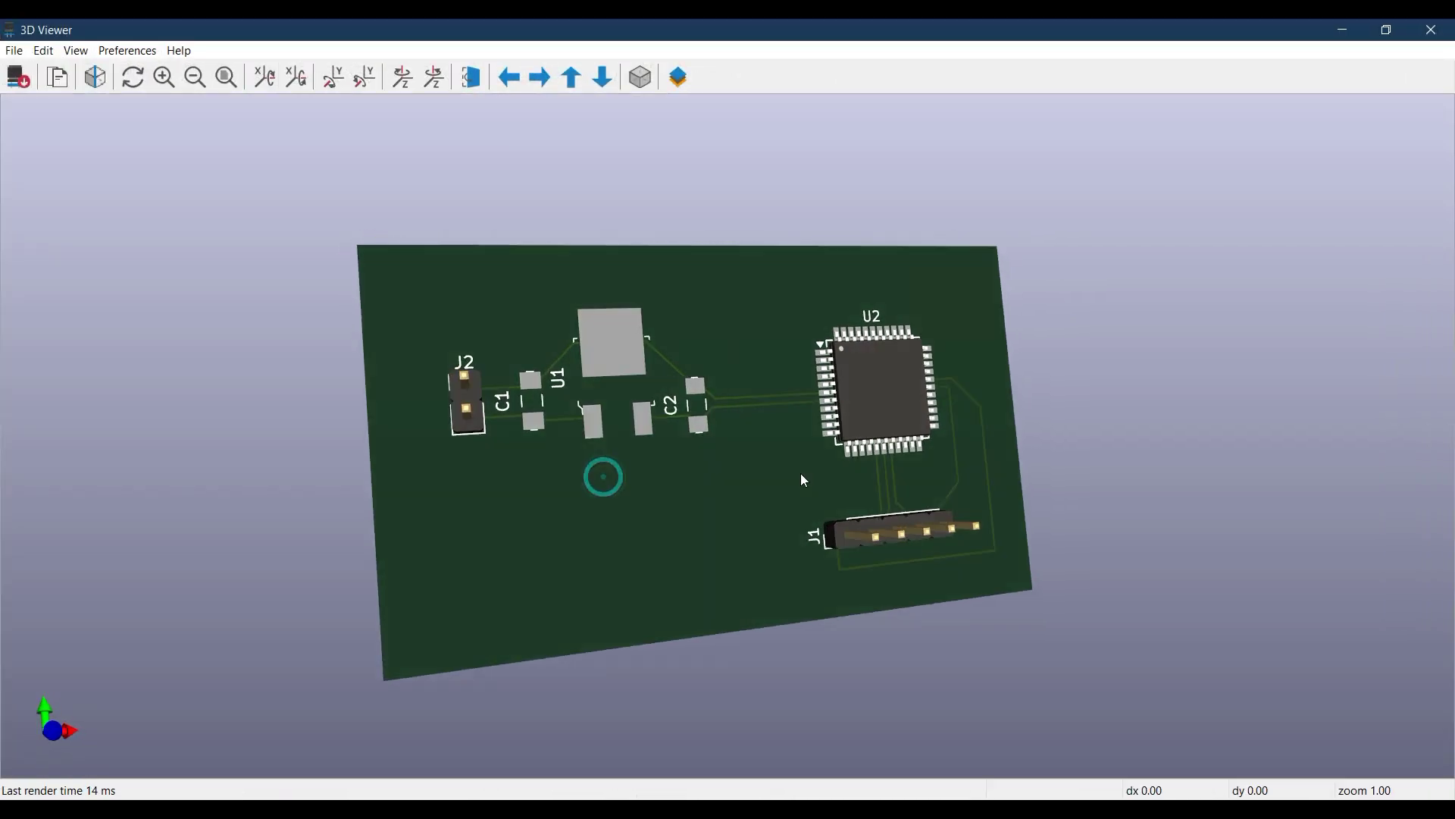
pyautogui.click(1432, 30)
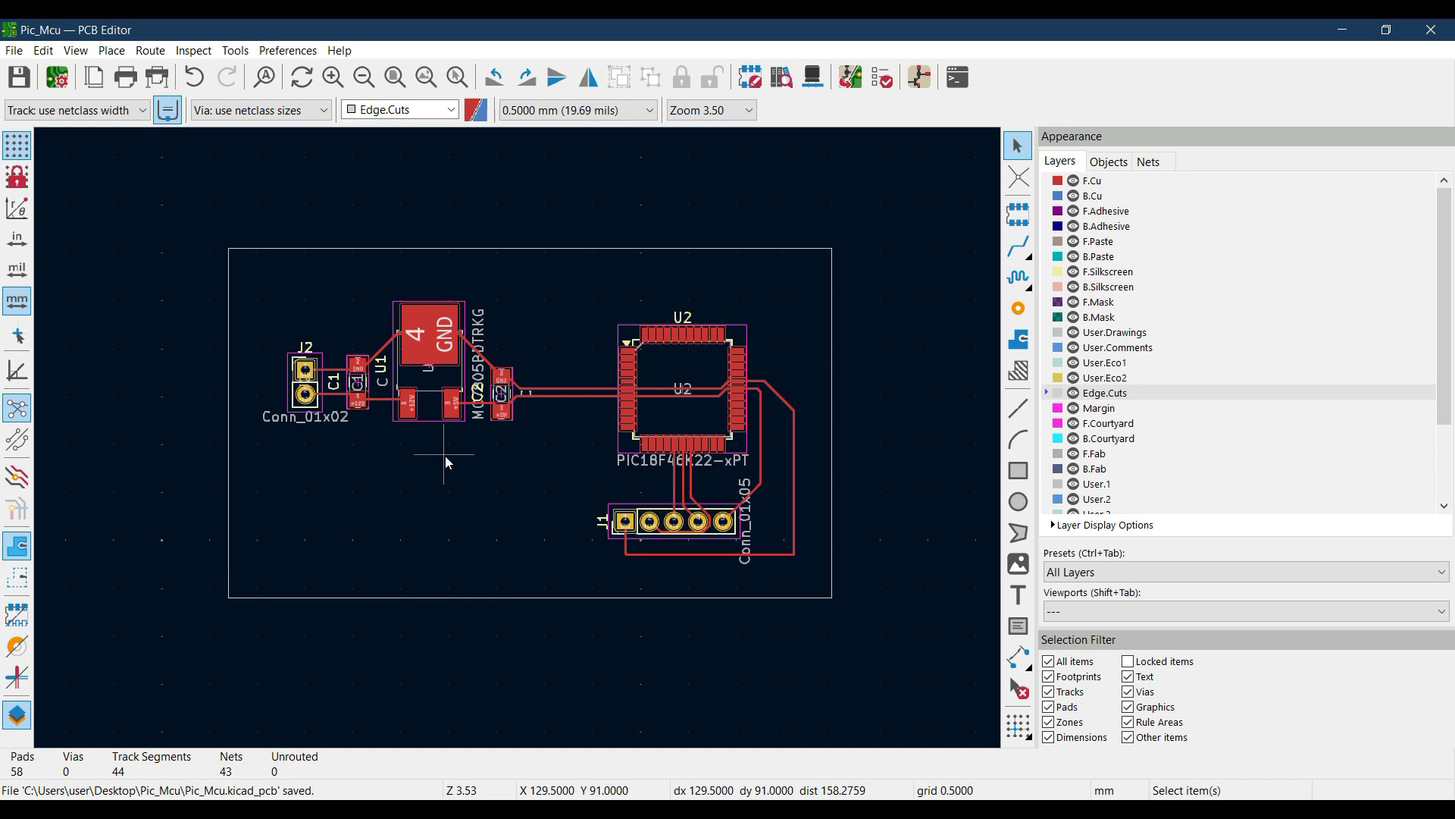
# Step: Switch to the Schematic Editor showing the Pic_Mcu schematic
pyautogui.moveTo(670, 807)
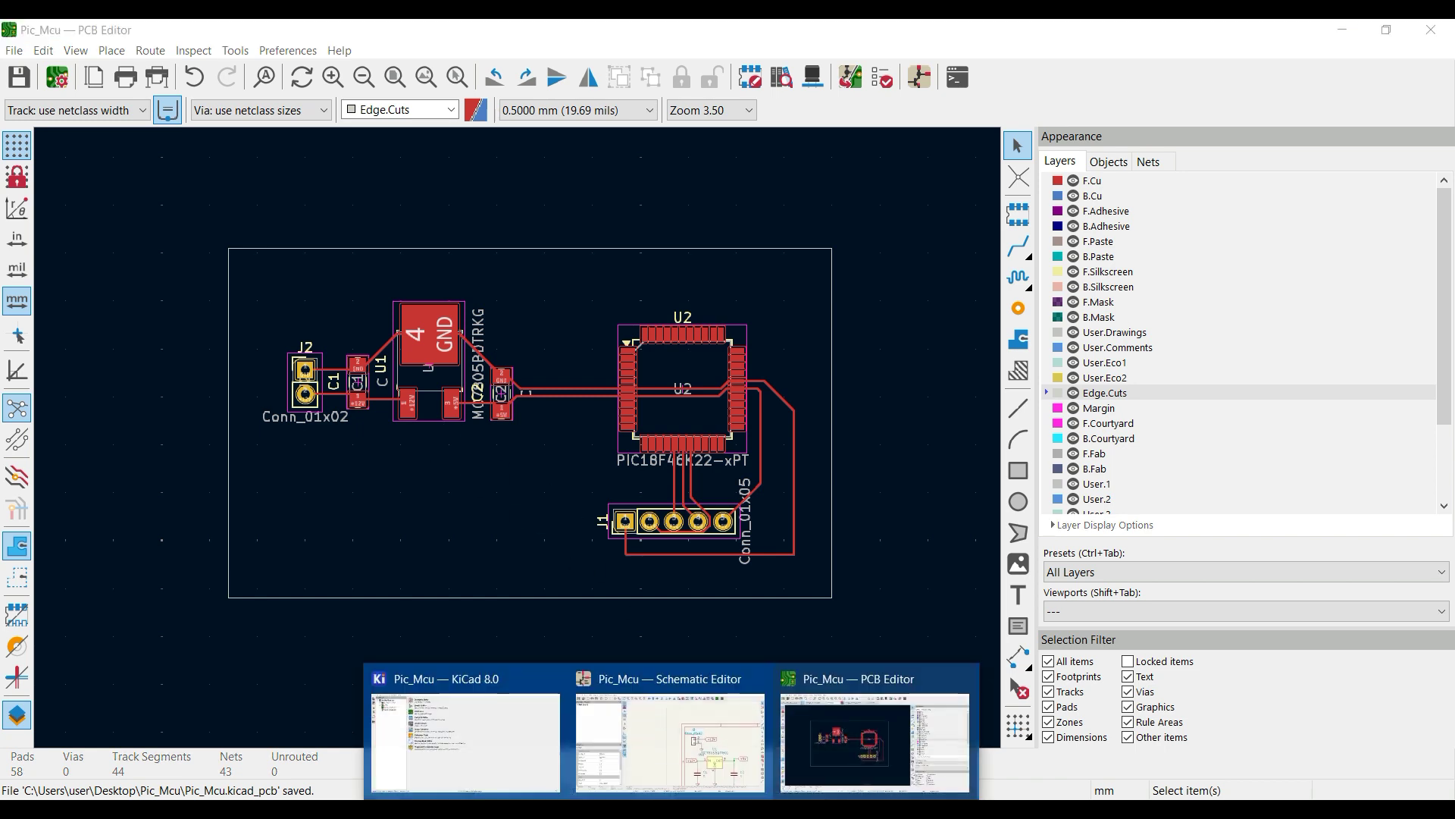
pyautogui.click(686, 758)
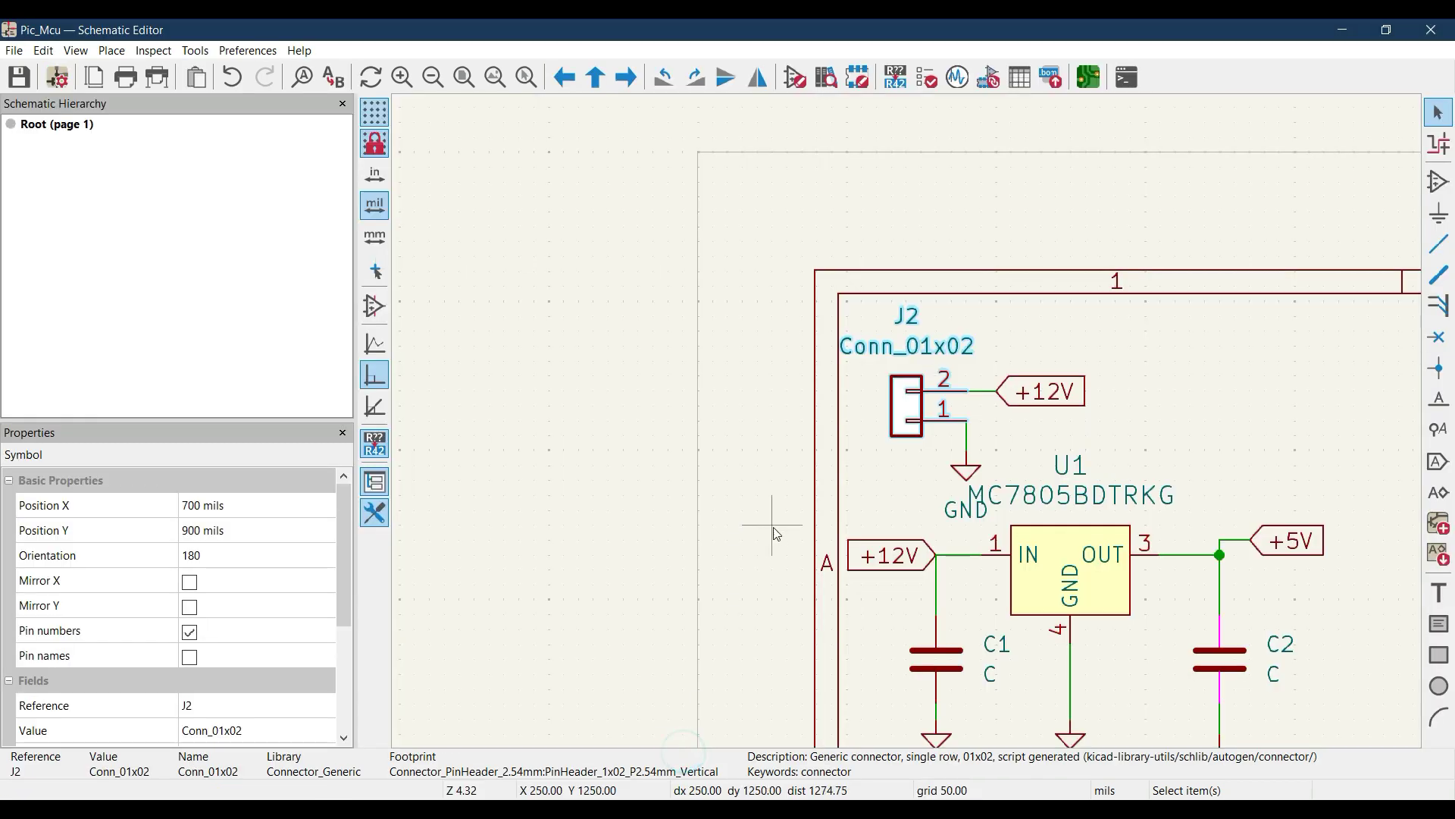
# Step: View the whole schematic sheet and switch to the PCB Editor showing the Pic_Mcu board
pyautogui.click(461, 76)
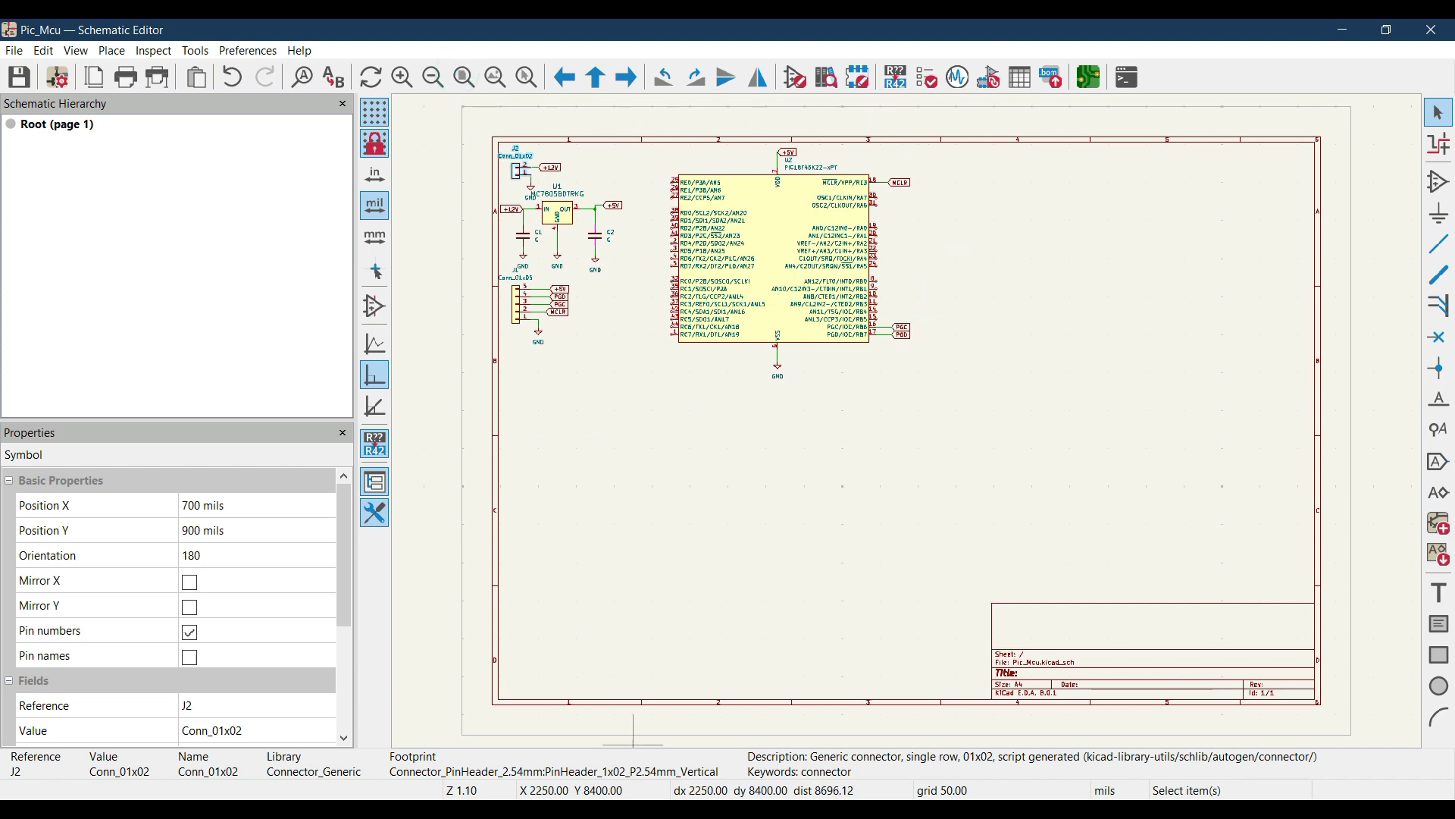
pyautogui.click(671, 808)
pyautogui.click(885, 740)
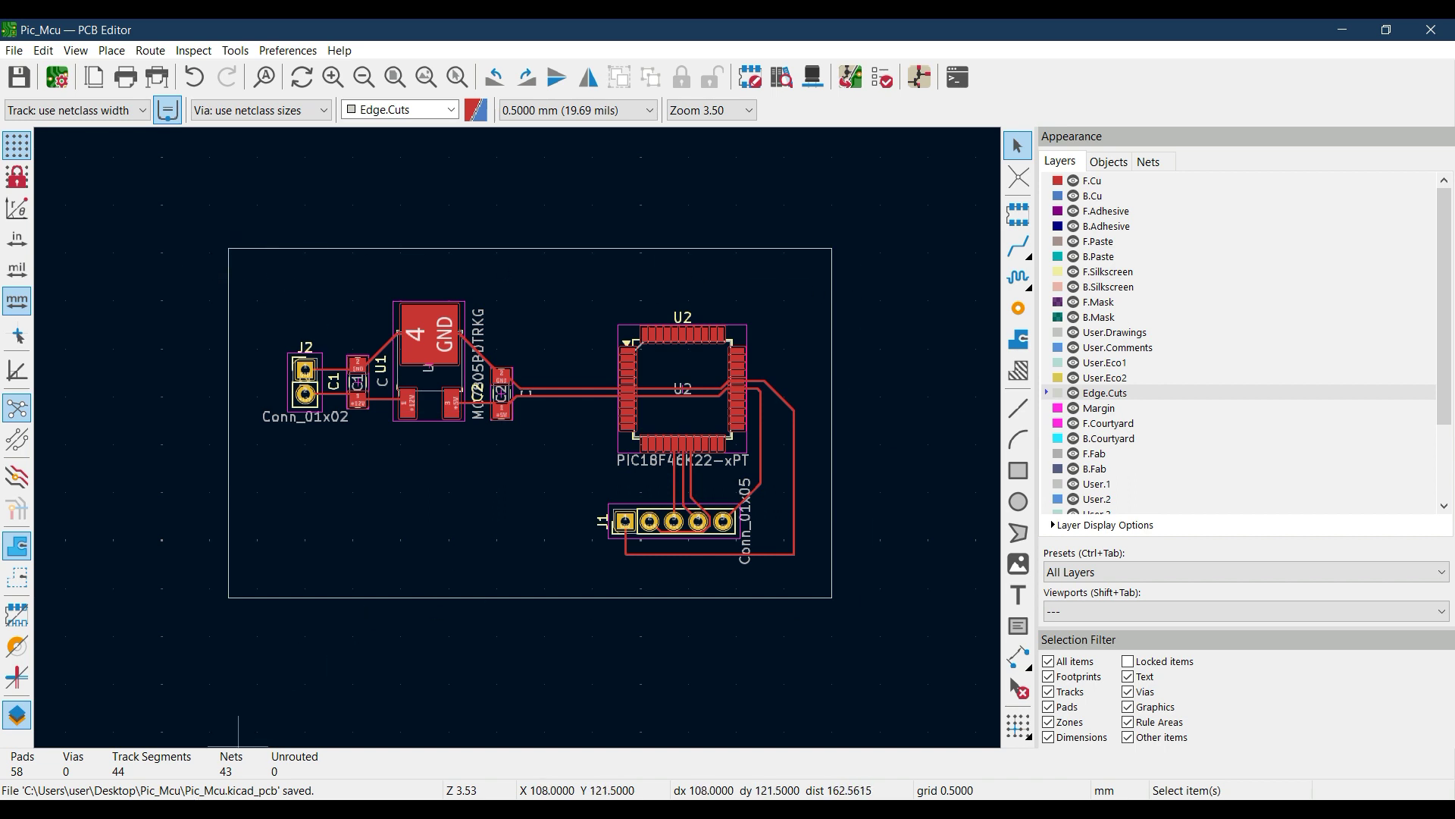
# Step: Open Snipping Tool and capture the board area just around the Edge.Cuts outline as a new snip
pyautogui.hotkey('alt', '3')
pyautogui.write('snip')
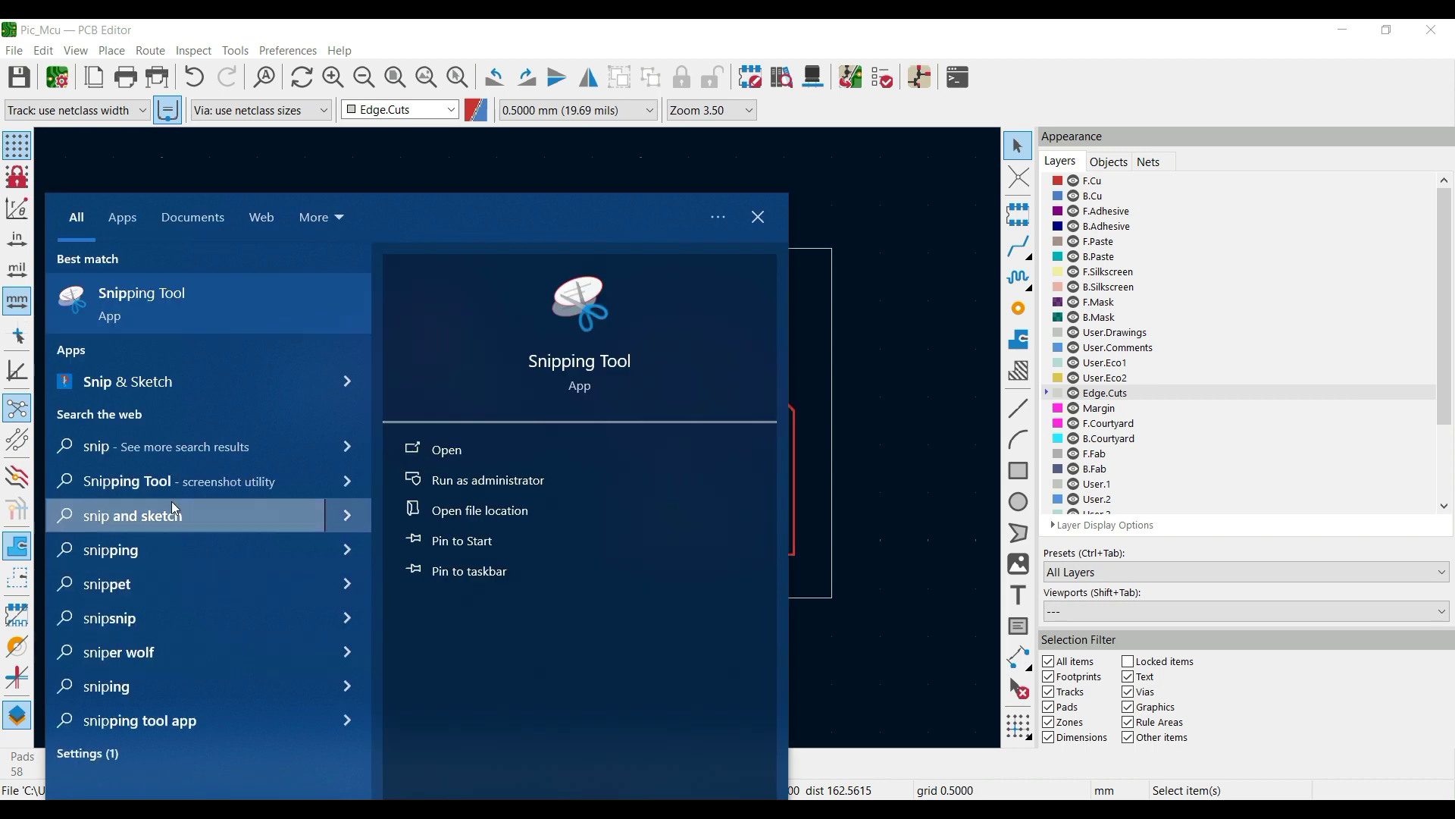
pyautogui.click(179, 313)
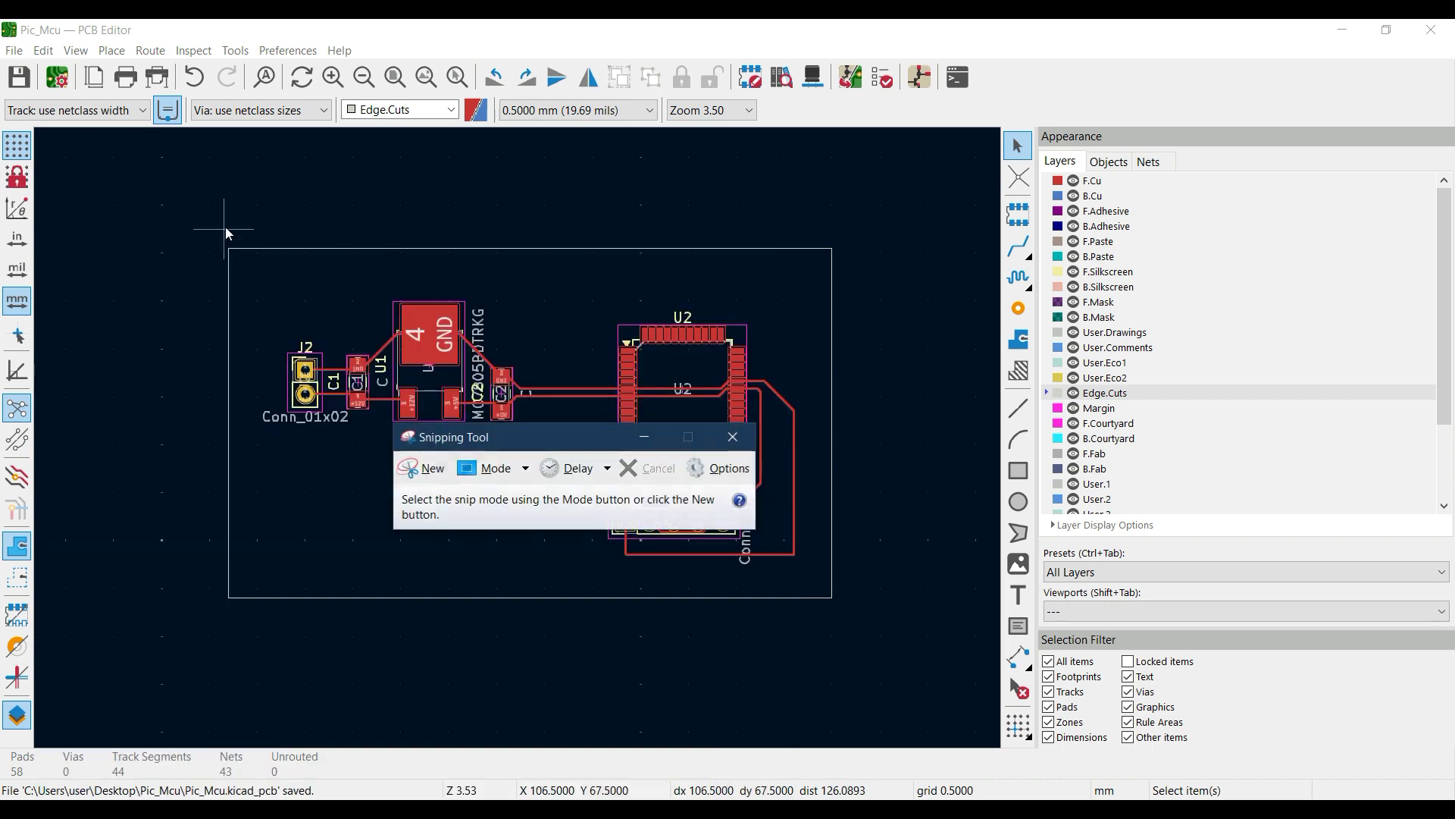
pyautogui.click(427, 475)
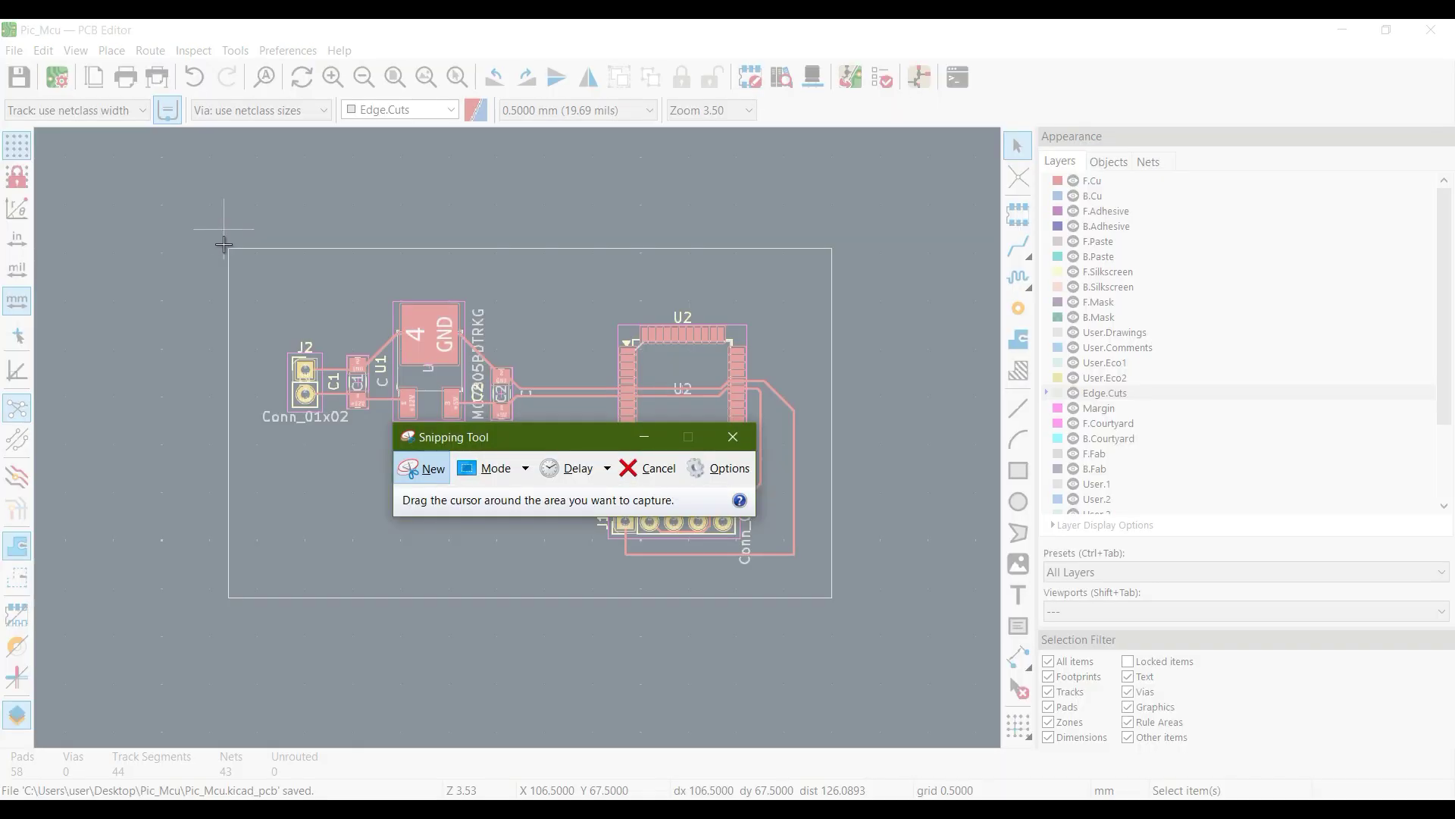
pyautogui.moveTo(224, 245); pyautogui.dragTo(848, 607)
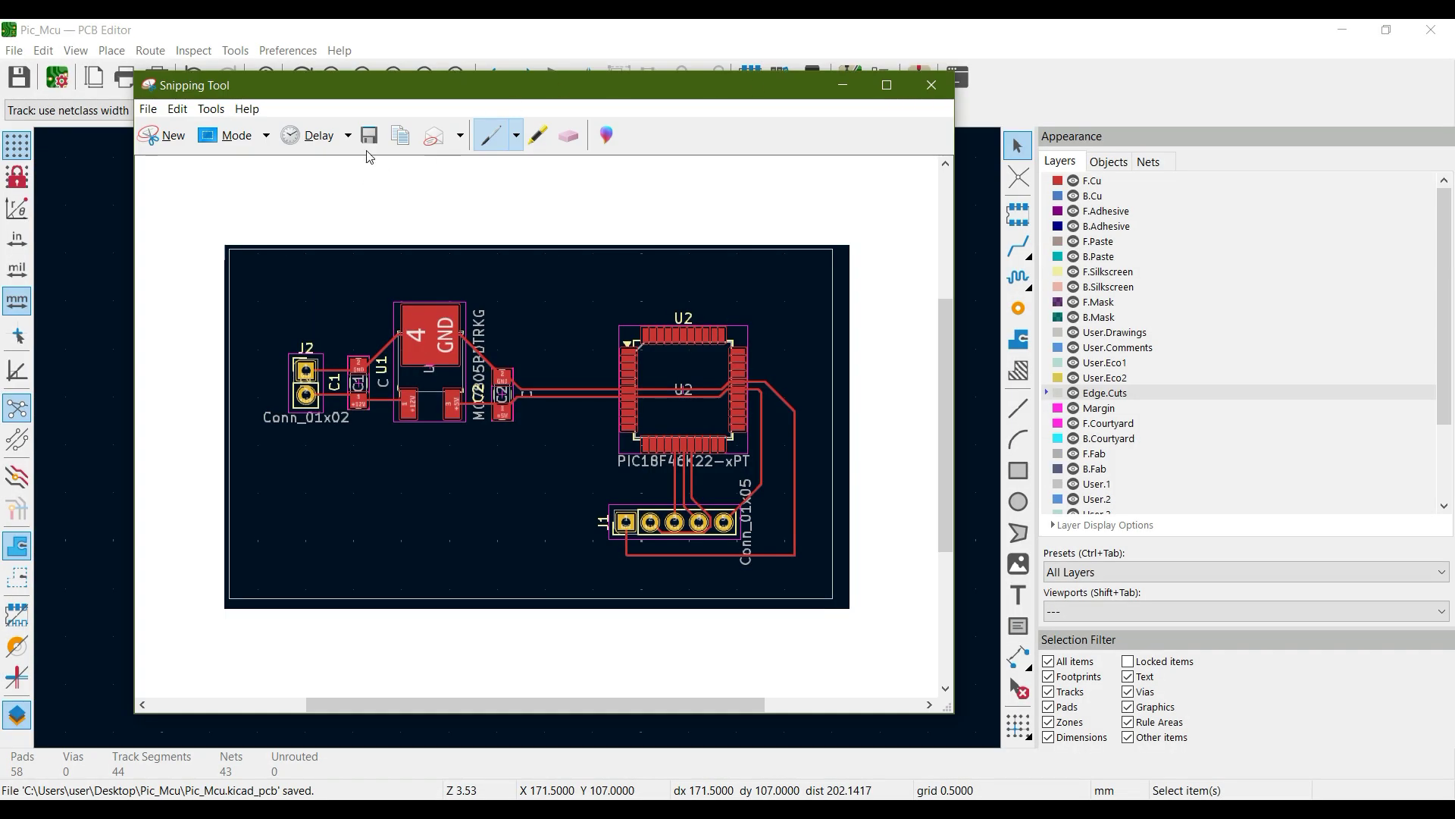
# Step: Save the board snip to the Desktop as brd in PNG format and close Snipping Tool
pyautogui.click(369, 134)
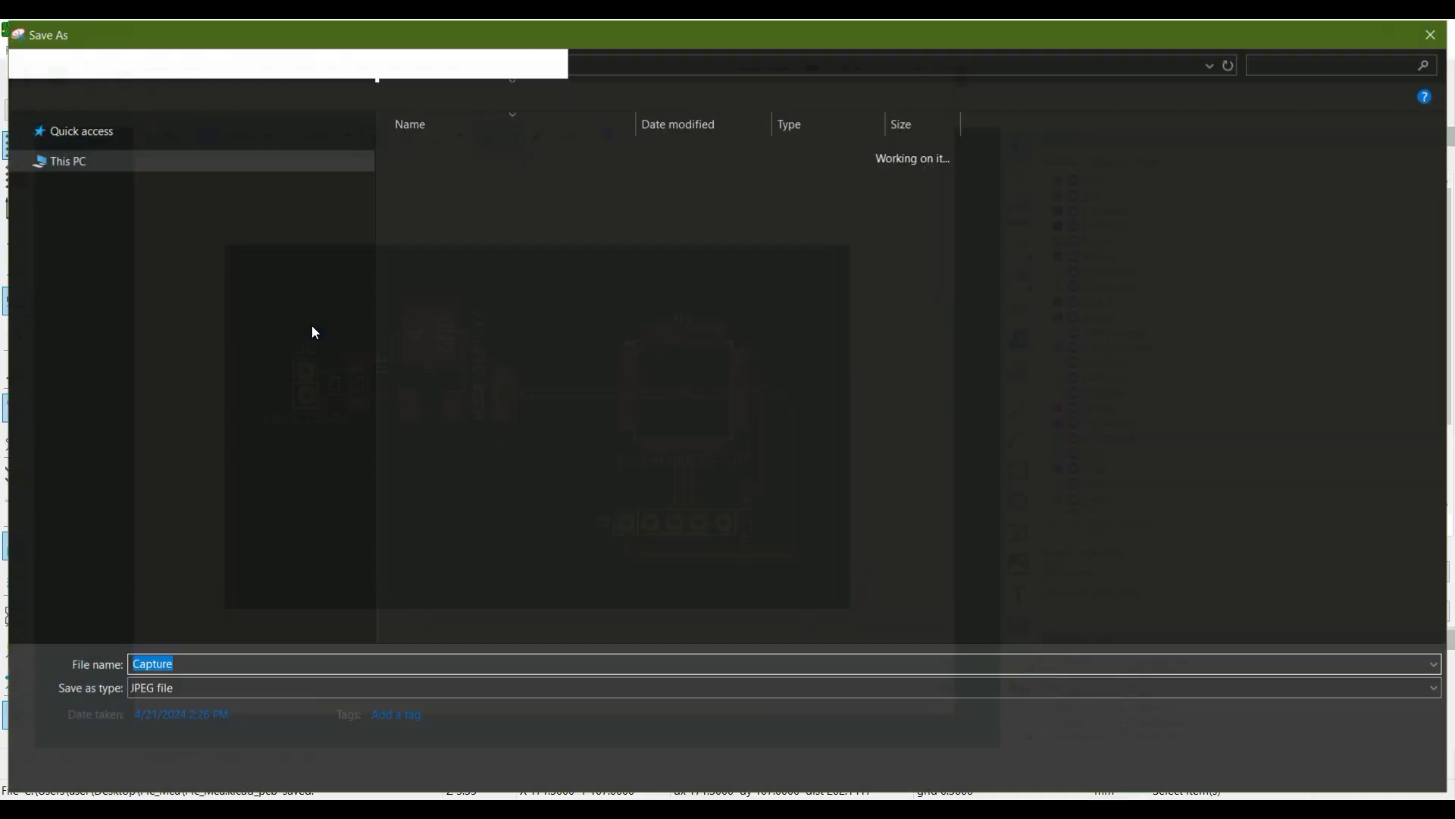
pyautogui.click(91, 244)
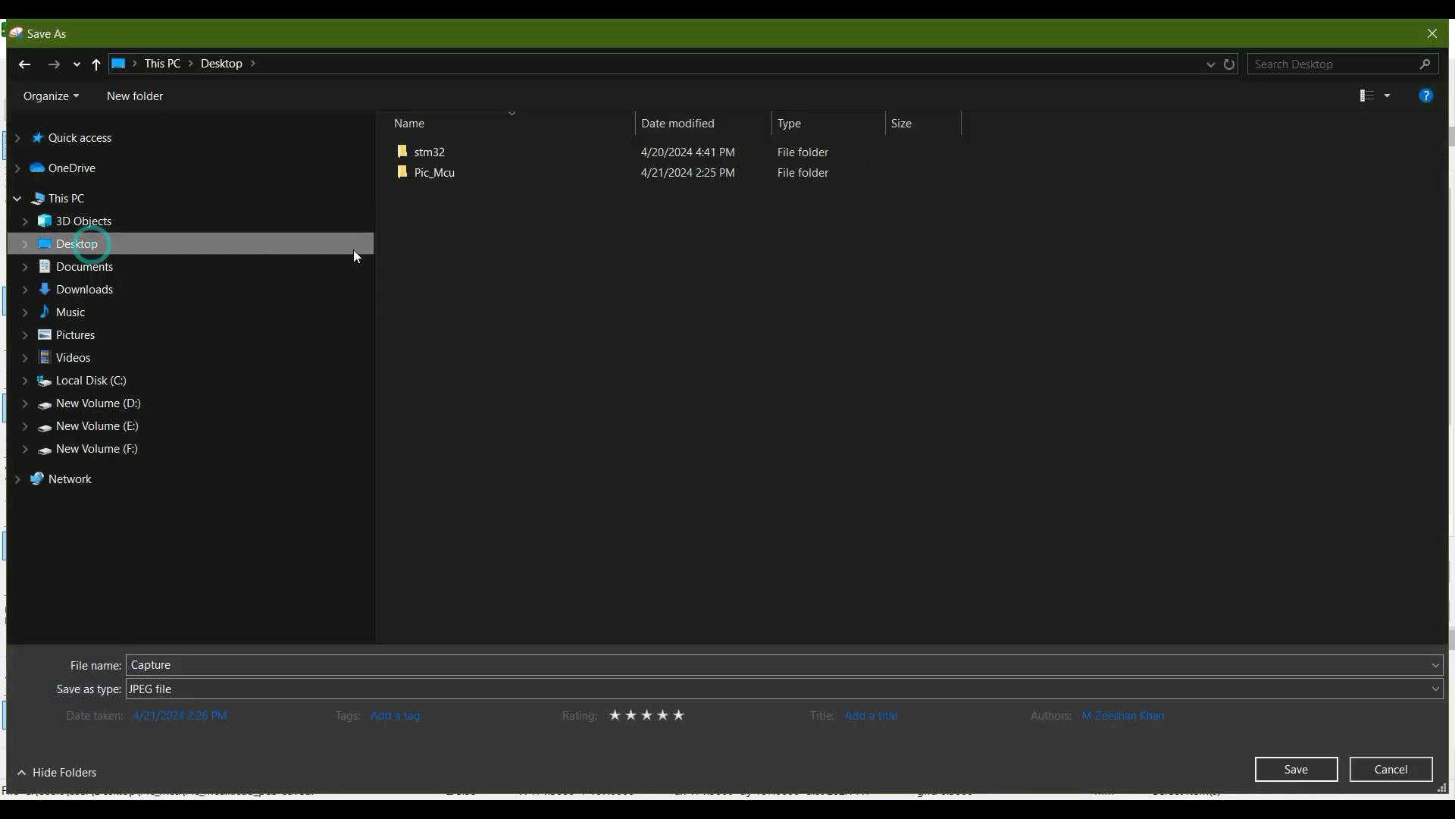
pyautogui.click(320, 664)
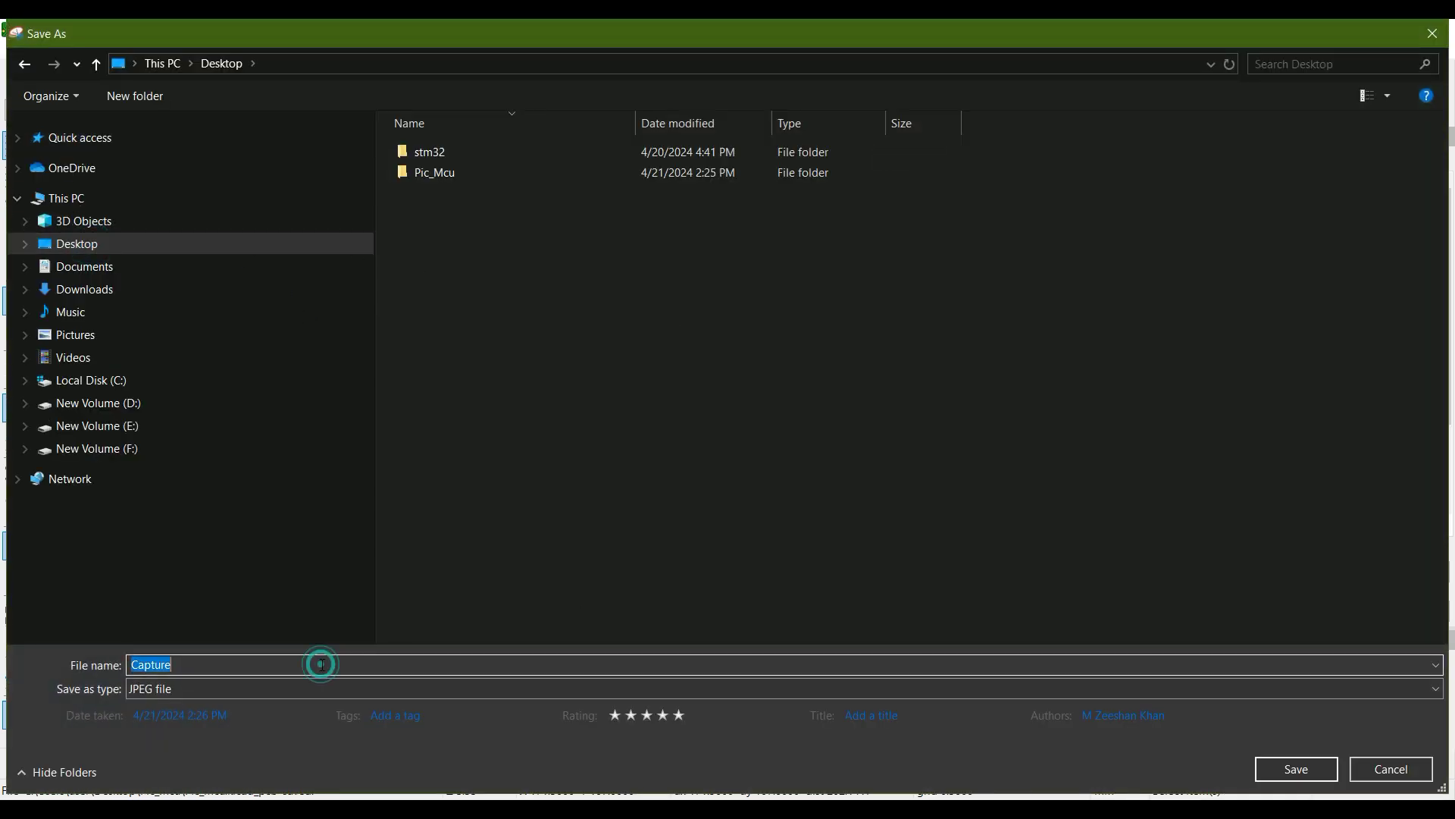
pyautogui.write('b')
pyautogui.click(241, 693)
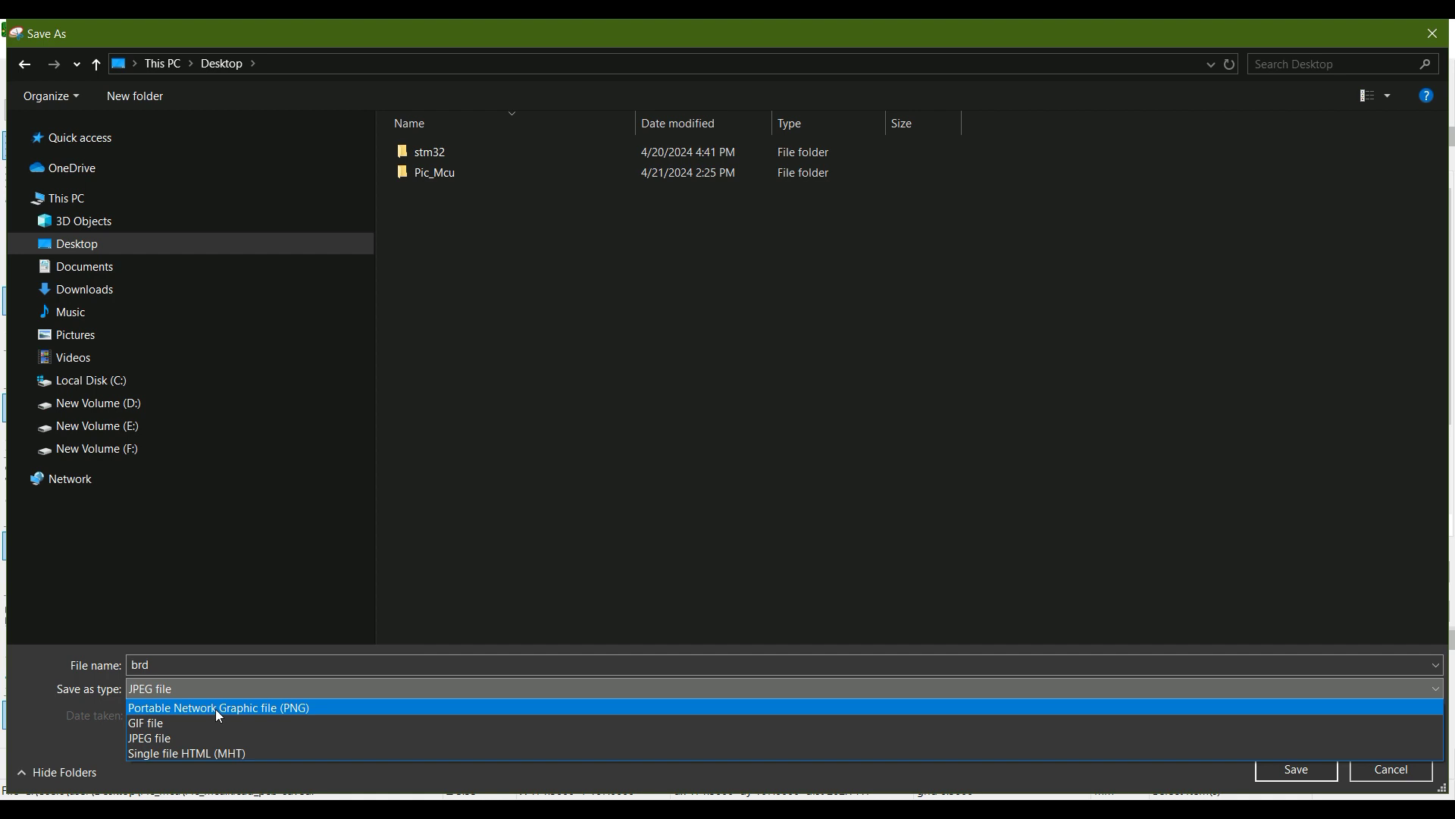
pyautogui.click(216, 708)
pyautogui.click(95, 245)
pyautogui.click(1278, 781)
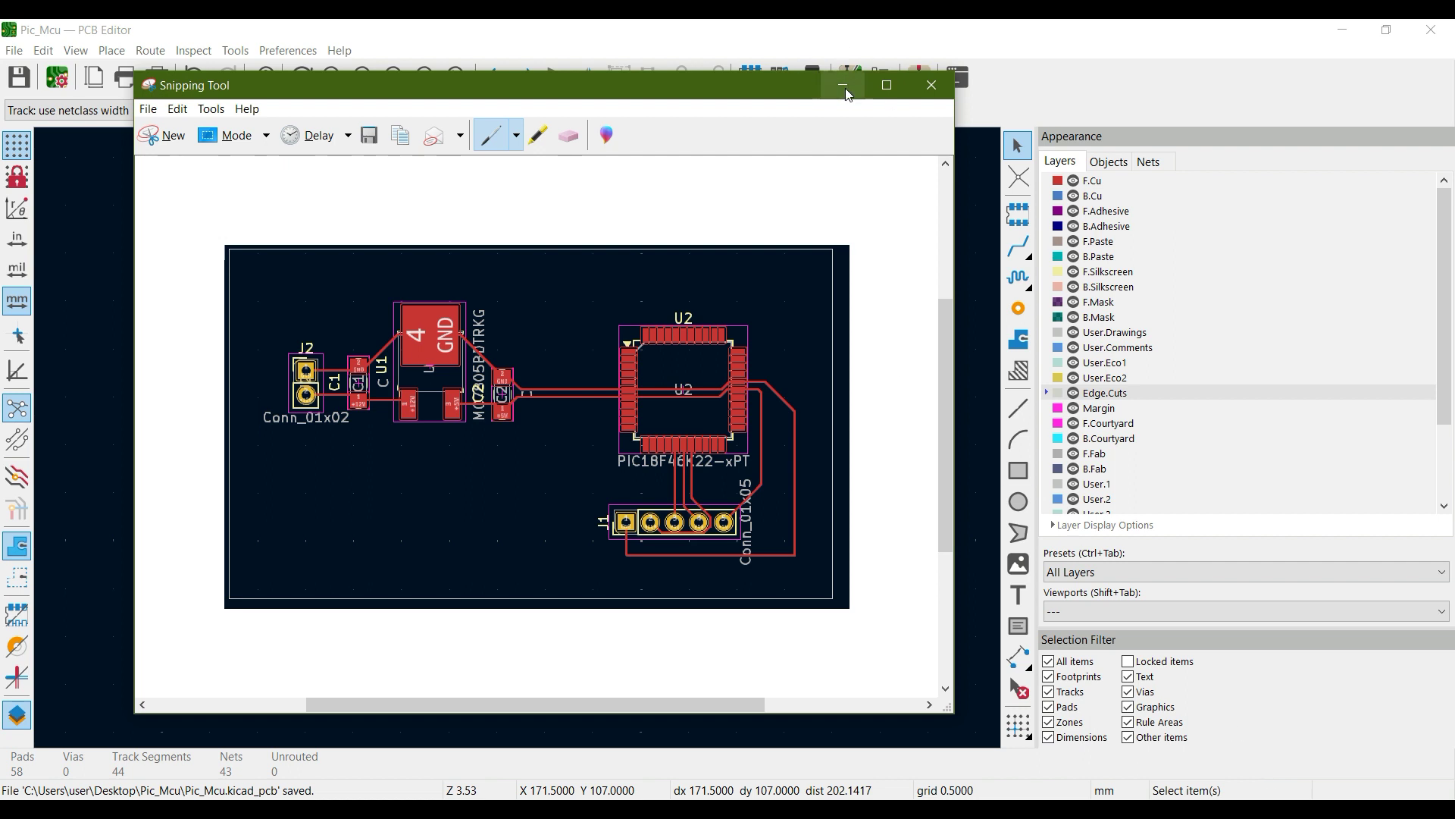
pyautogui.click(932, 85)
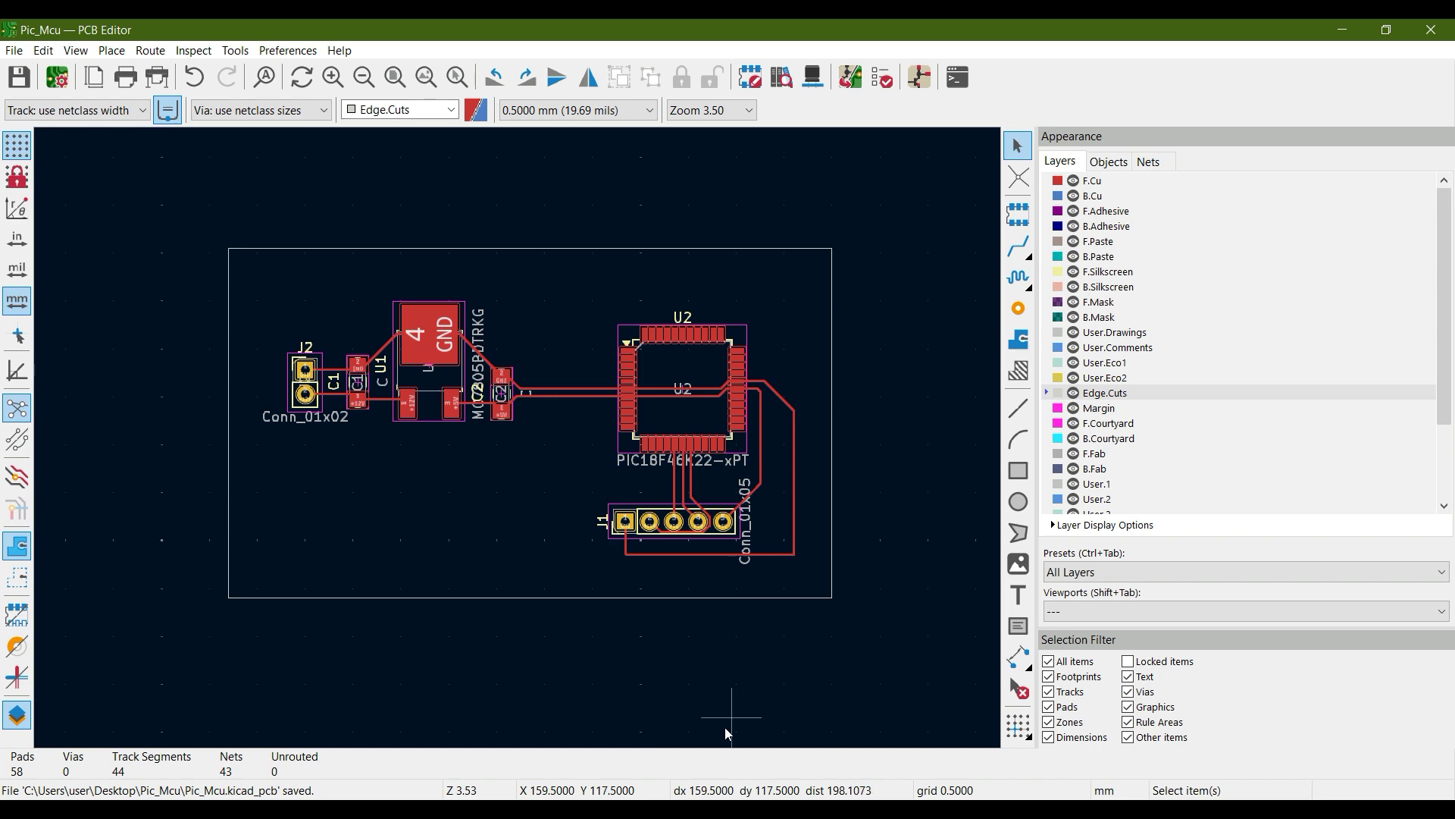
# Step: Switch to the KiCad project manager and review the Pic_Mcu project, schematic and board files and the meta folder
pyautogui.click(671, 811)
pyautogui.click(534, 735)
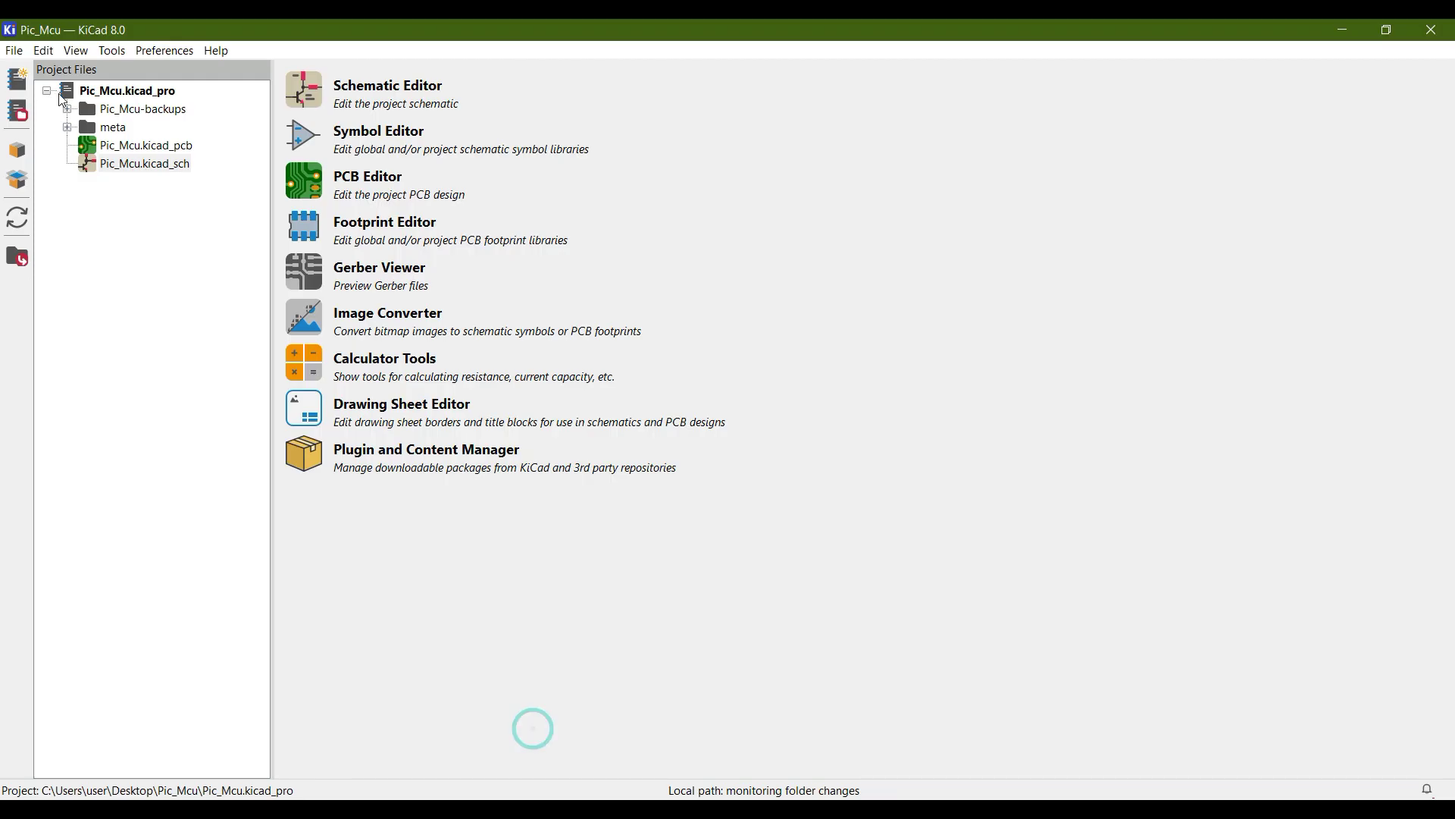
pyautogui.click(122, 92)
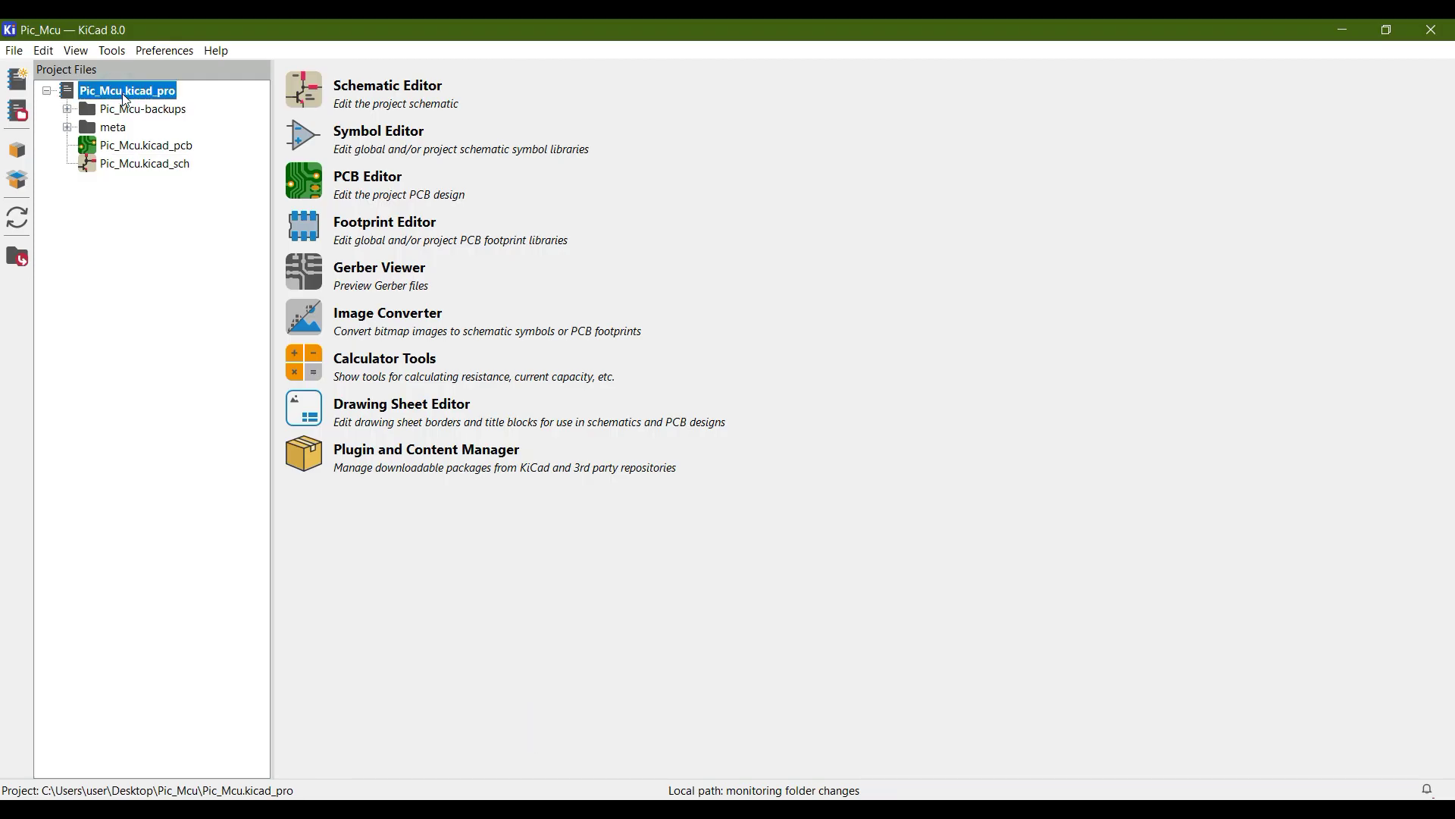
pyautogui.click(167, 166)
pyautogui.click(167, 149)
pyautogui.click(129, 132)
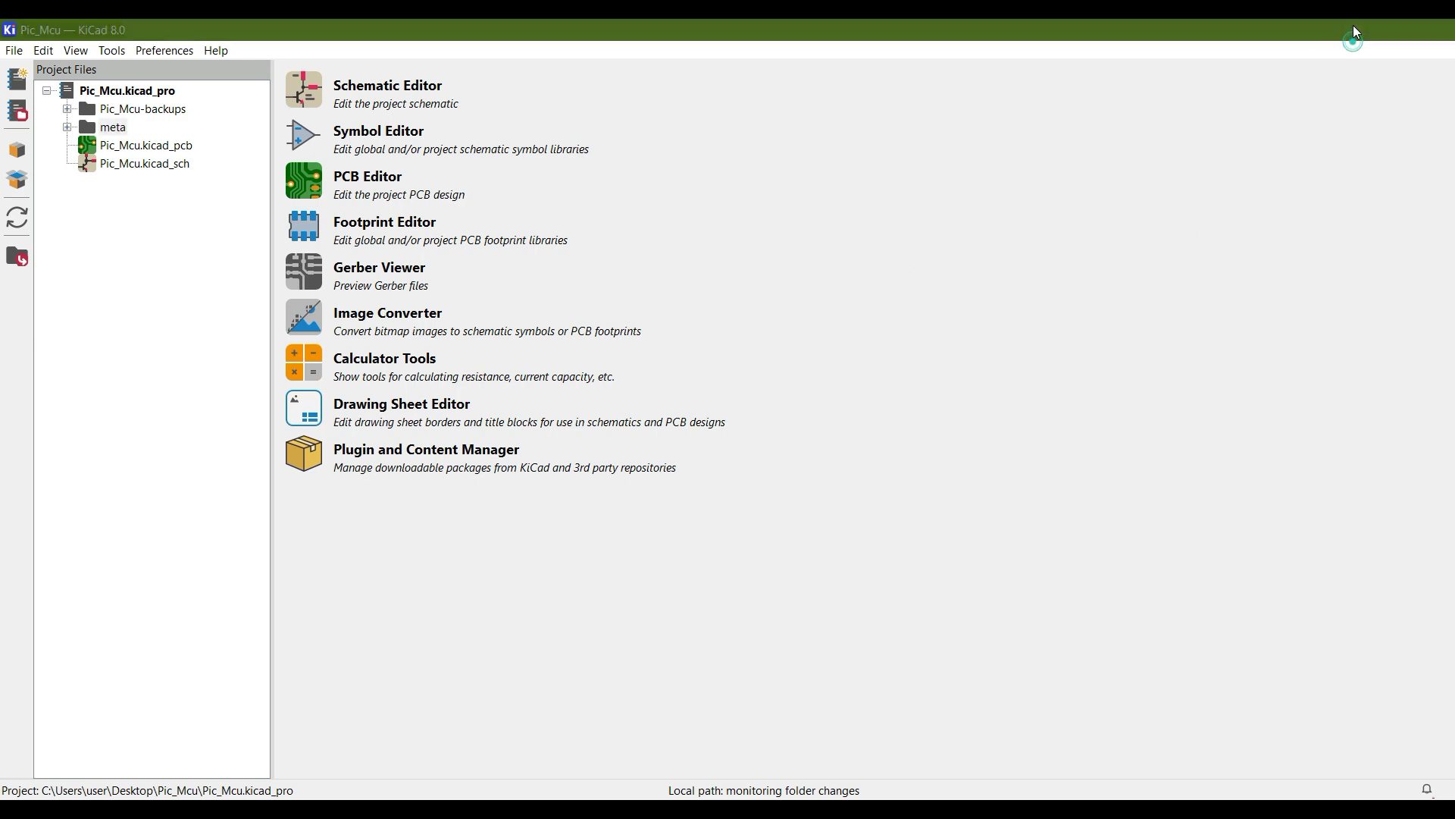
# Step: Minimize the project manager, open the meta folder inside the desktop's Pic_Mcu folder, and check the actions available for the info file
pyautogui.click(1355, 32)
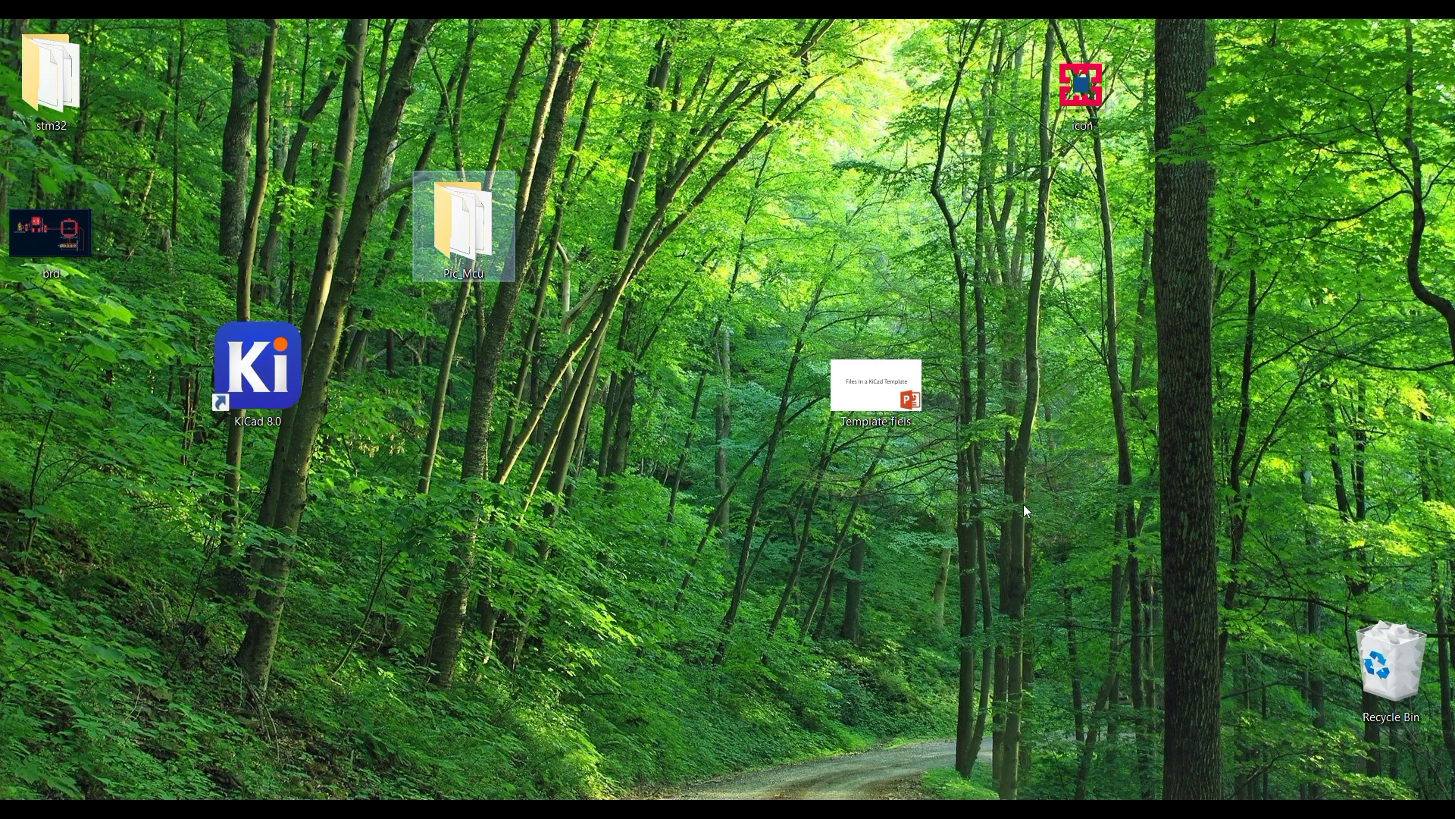
pyautogui.doubleClick(469, 273)
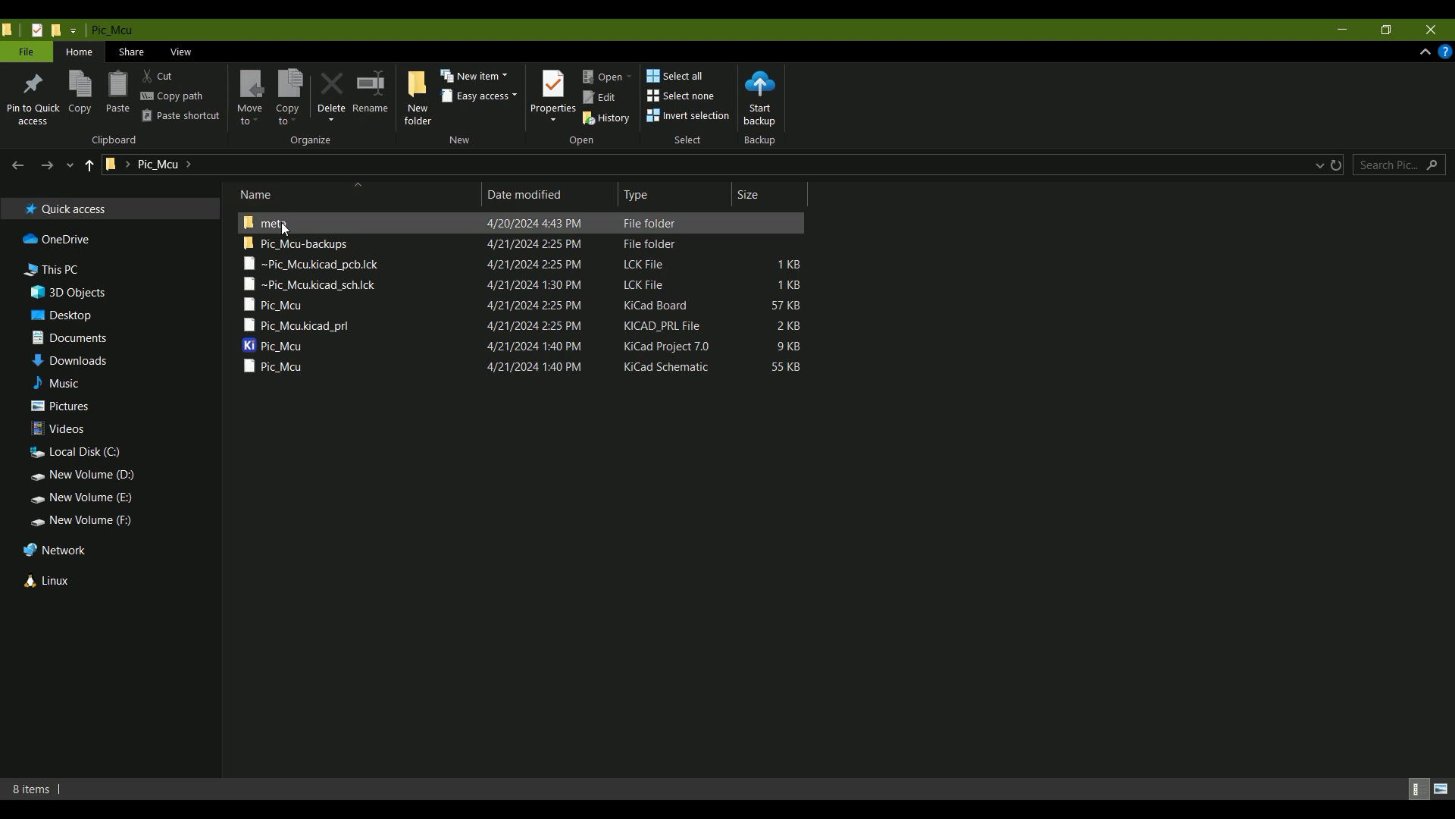
pyautogui.click(283, 224)
pyautogui.doubleClick(283, 224)
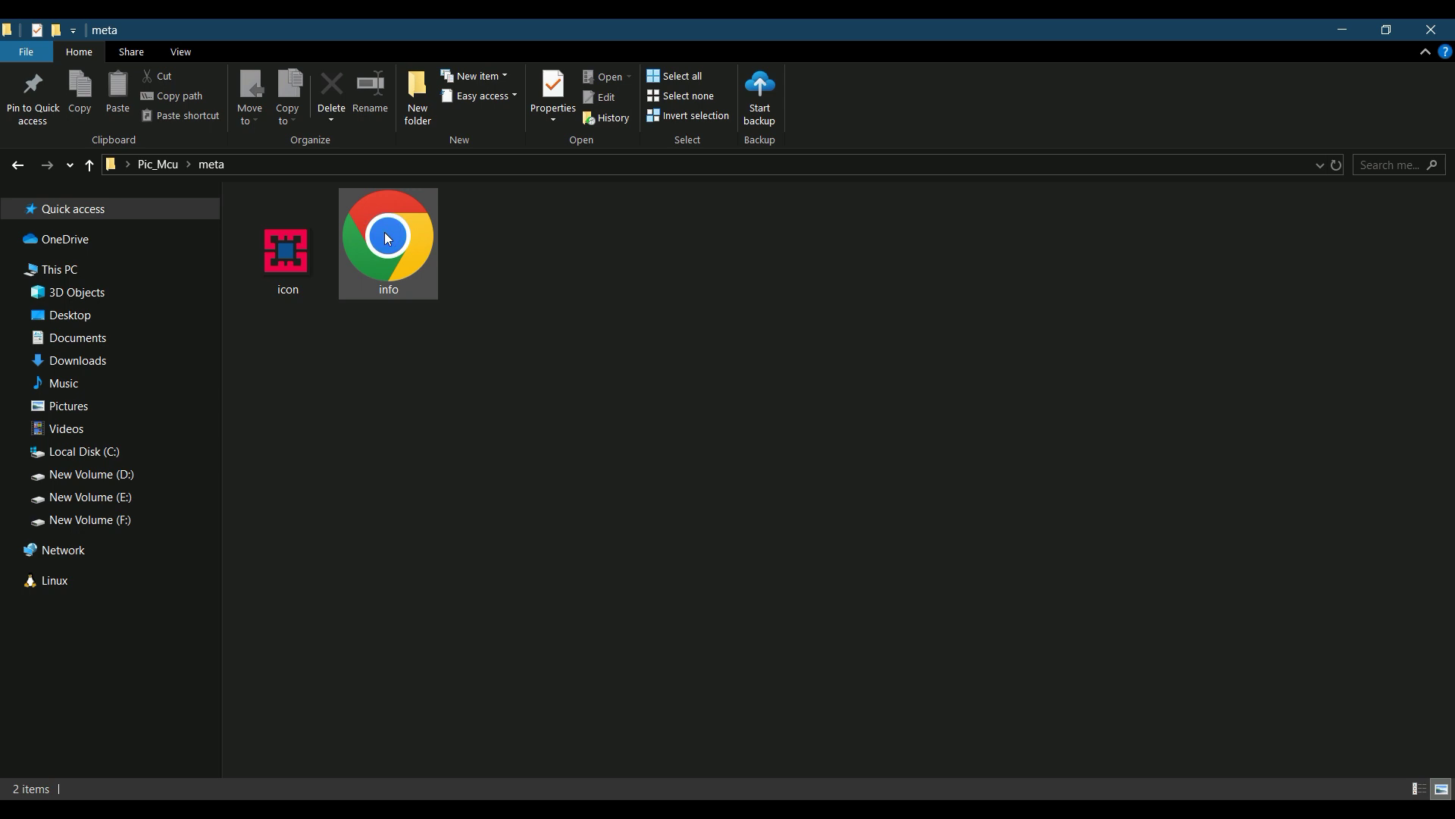
pyautogui.rightClick(385, 233)
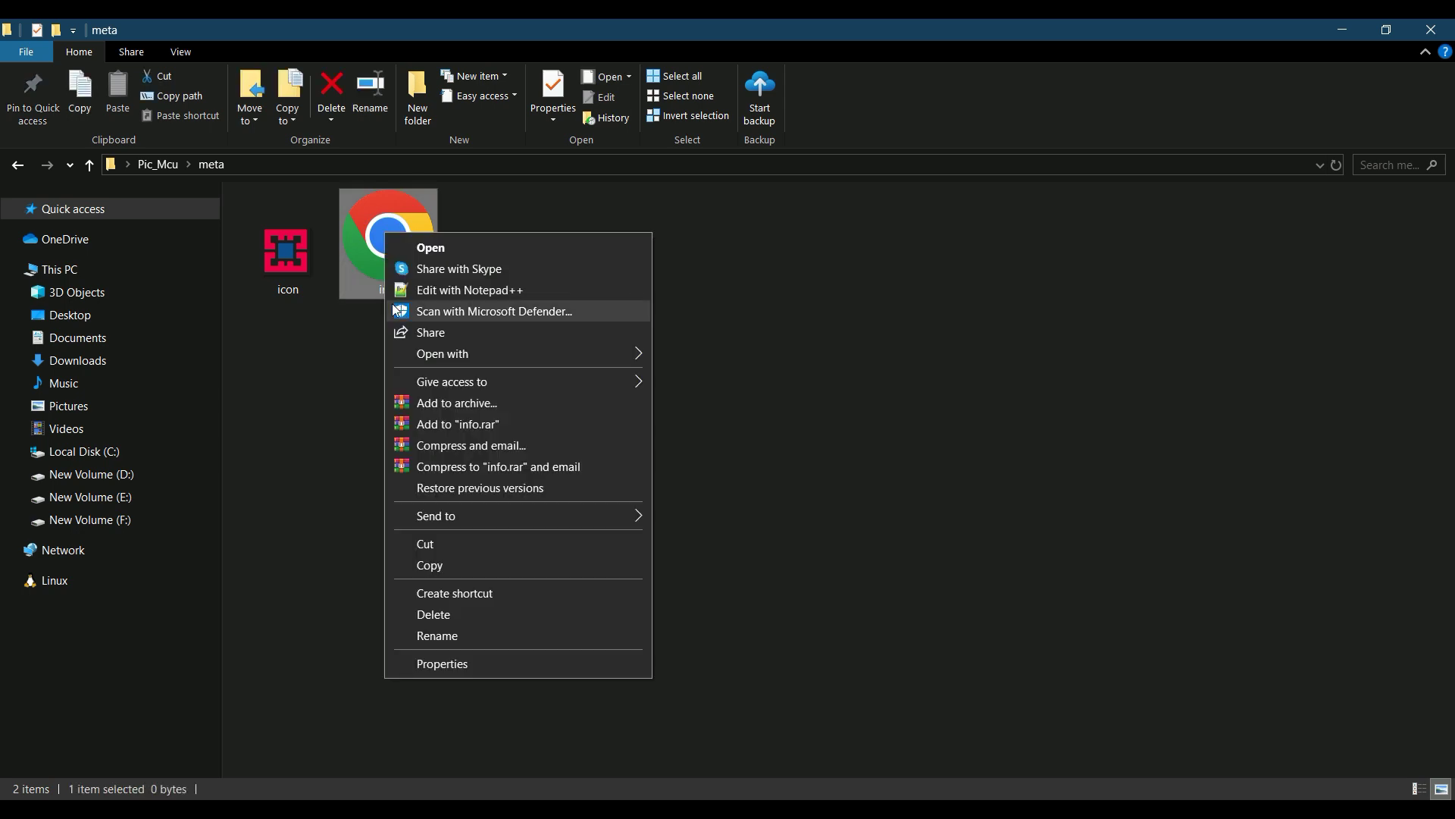
pyautogui.click(357, 375)
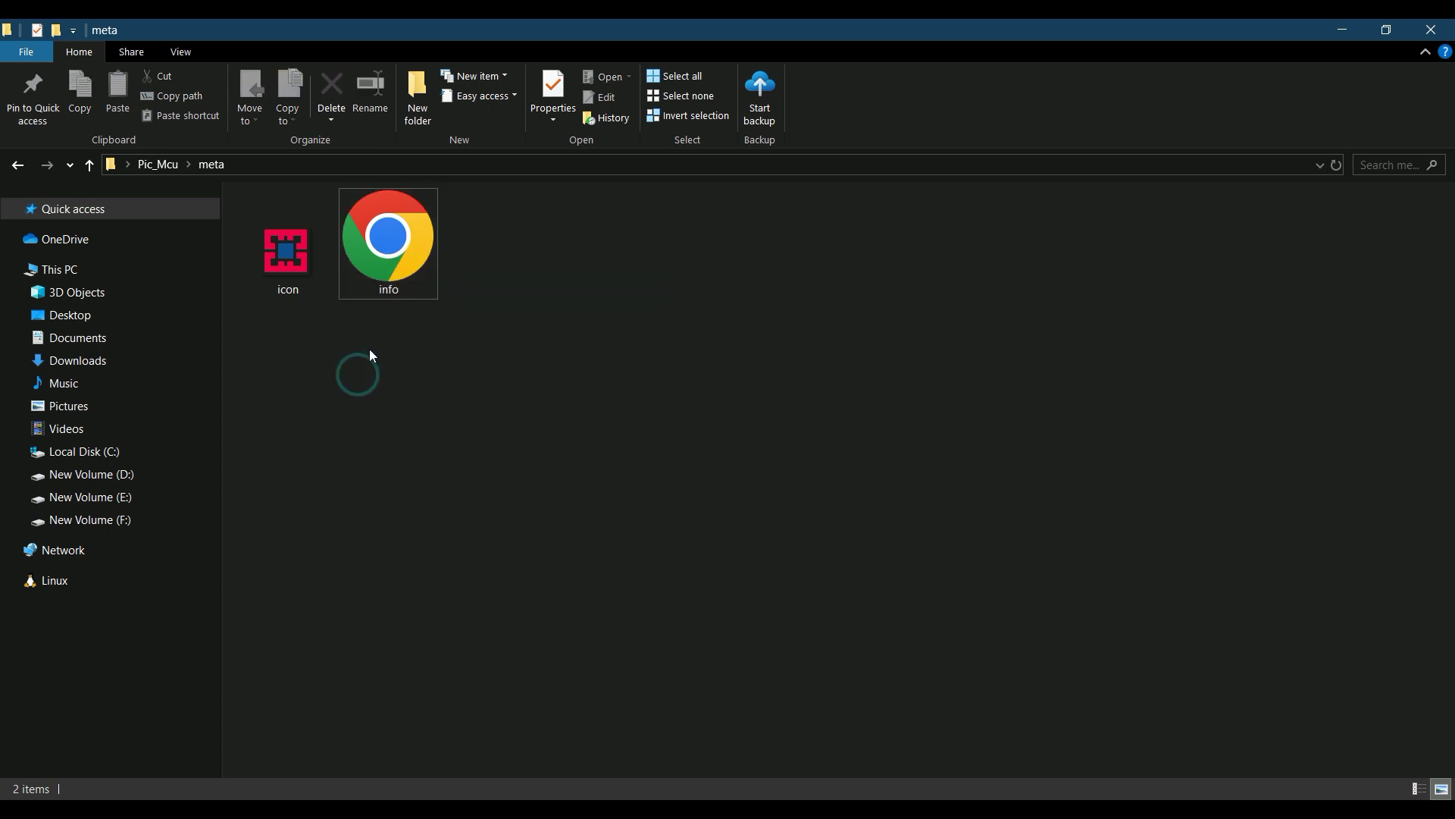
# Step: Switch back to the PCB Editor to view the finished Pic_Mcu board
pyautogui.moveTo(673, 809)
pyautogui.click(672, 704)
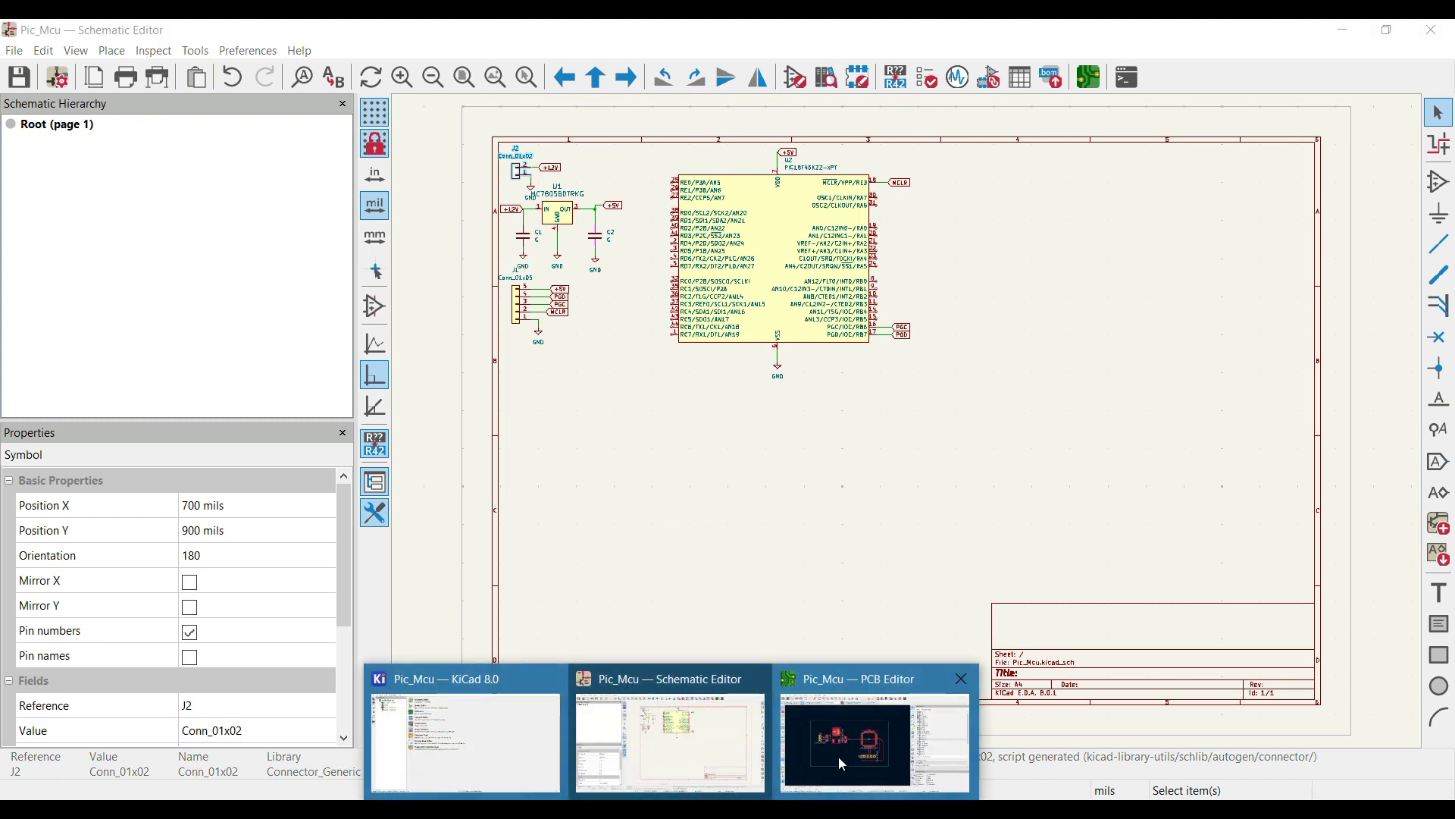
pyautogui.click(839, 756)
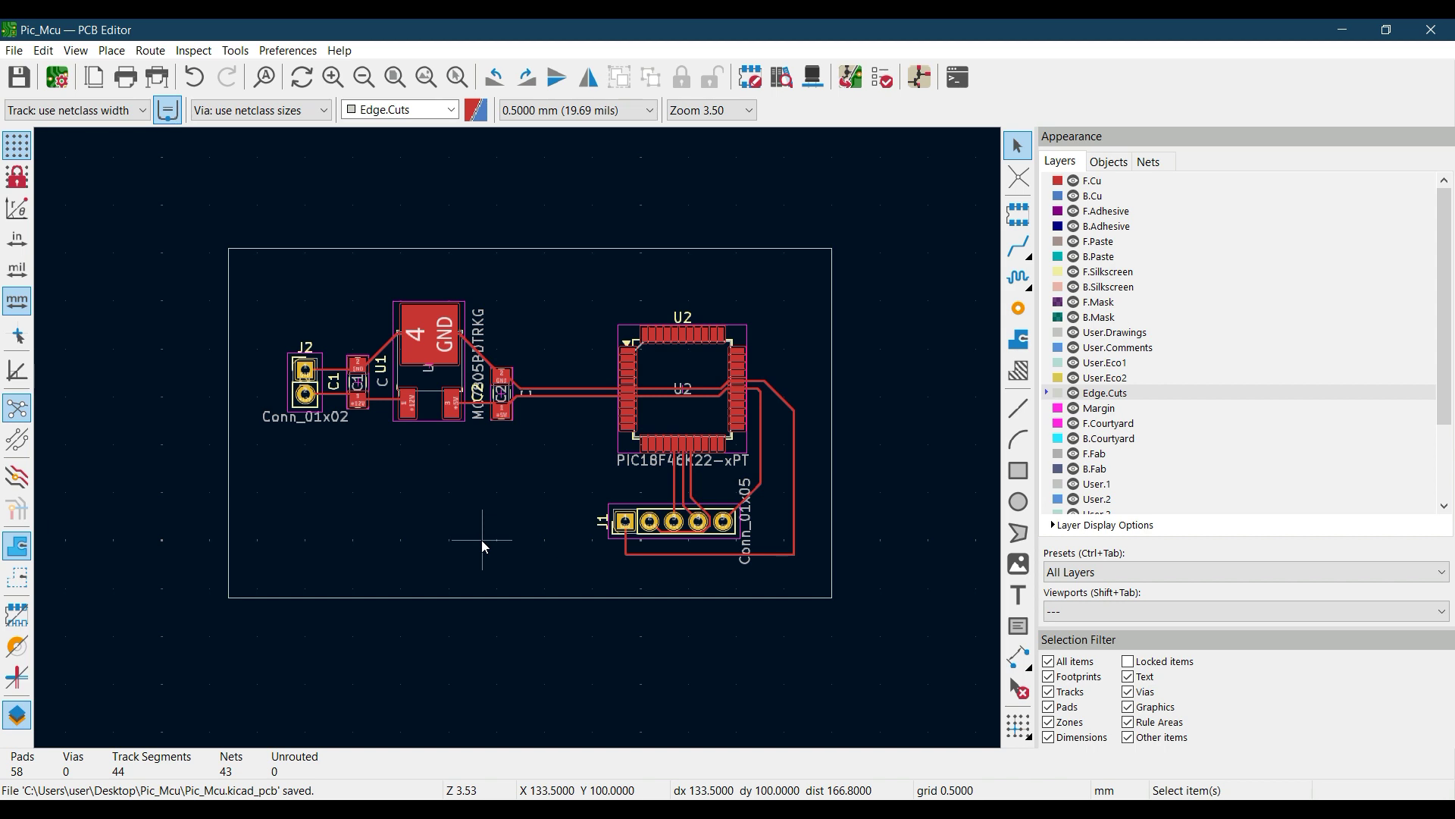
# Step: Return to the KiCad project manager, open the Project Template Selector for a new project from template, and look through the system templates
pyautogui.press('super+d')
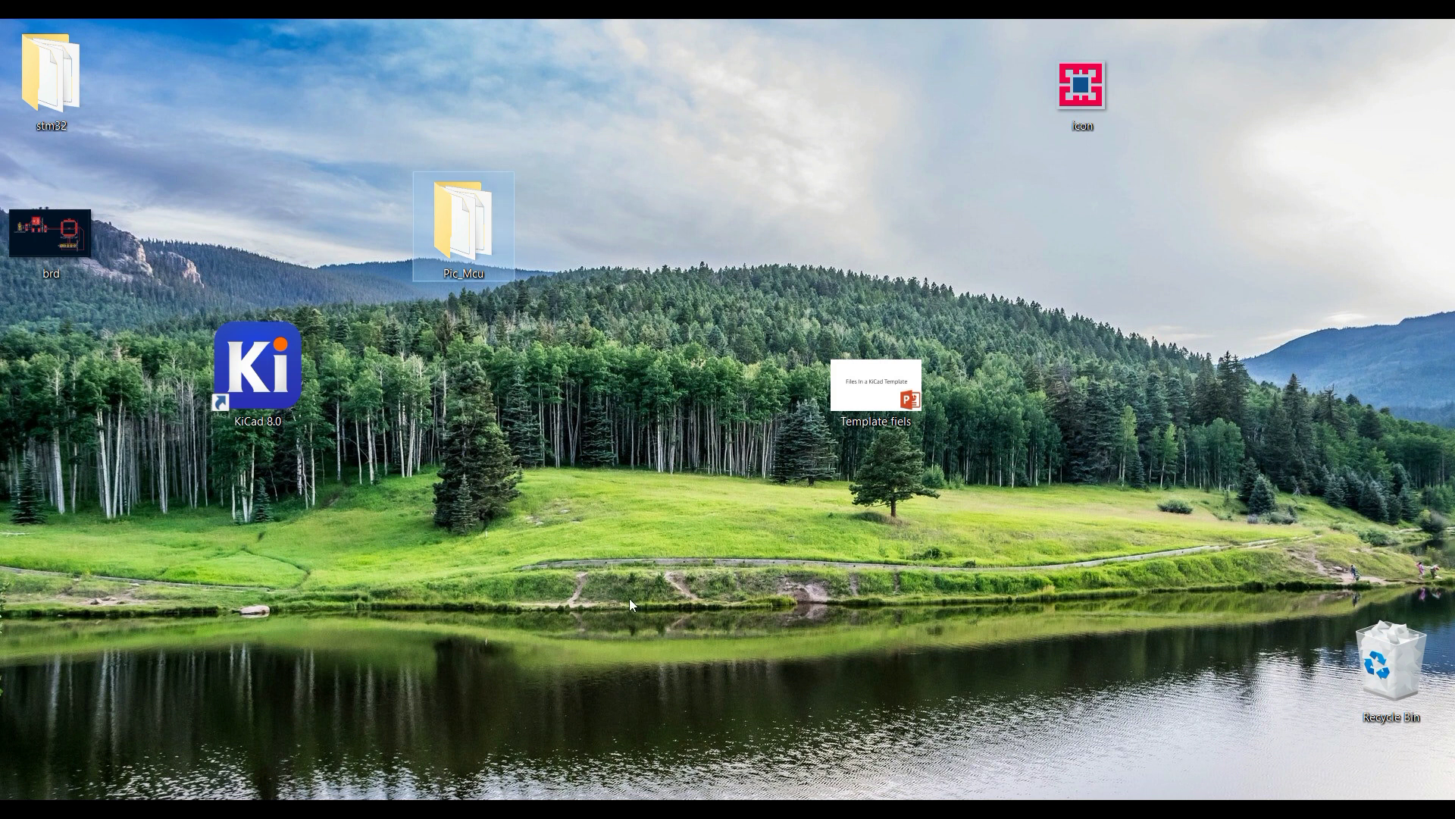
pyautogui.moveTo(675, 809)
pyautogui.click(545, 762)
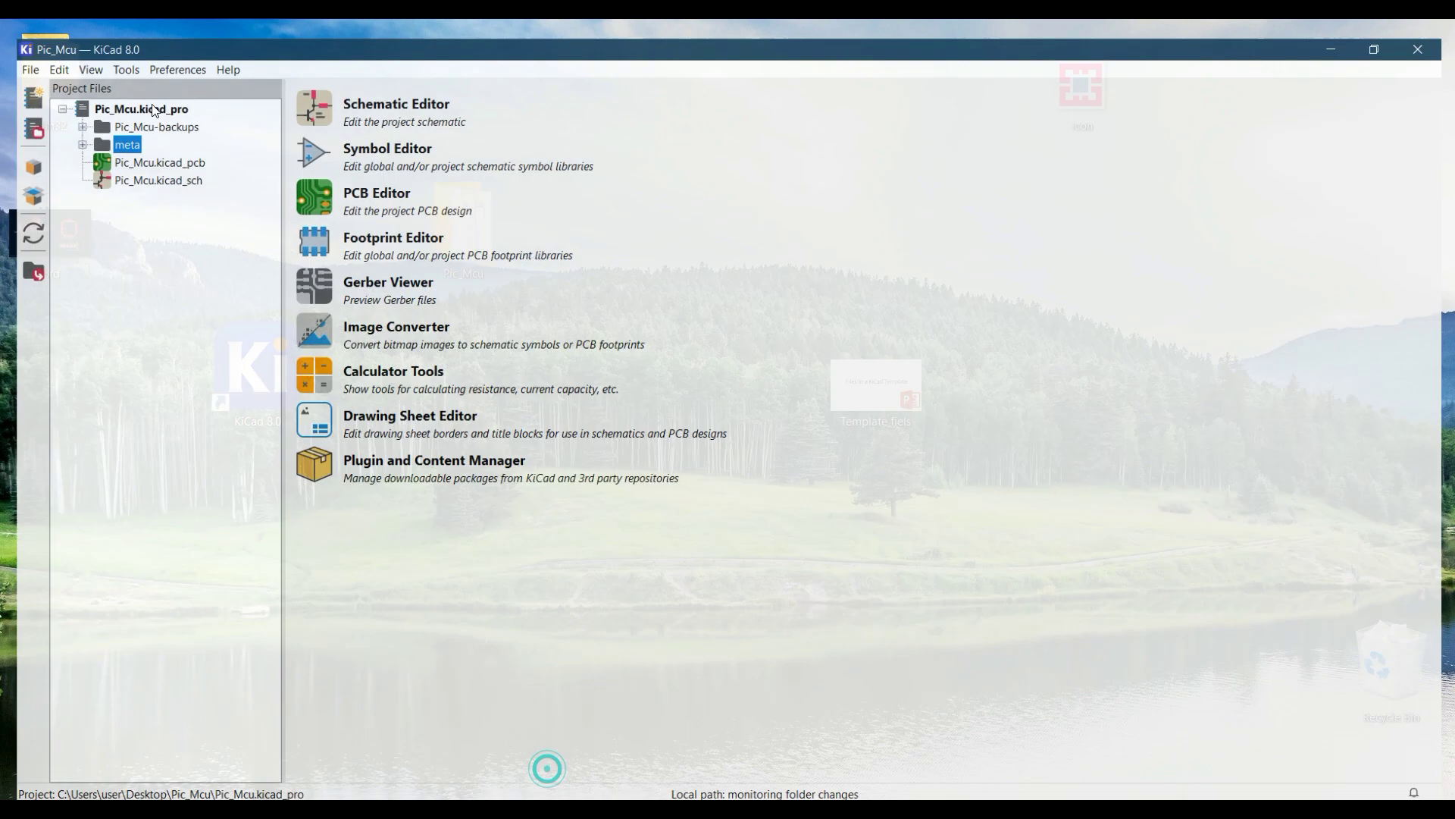
pyautogui.click(16, 52)
pyautogui.click(94, 92)
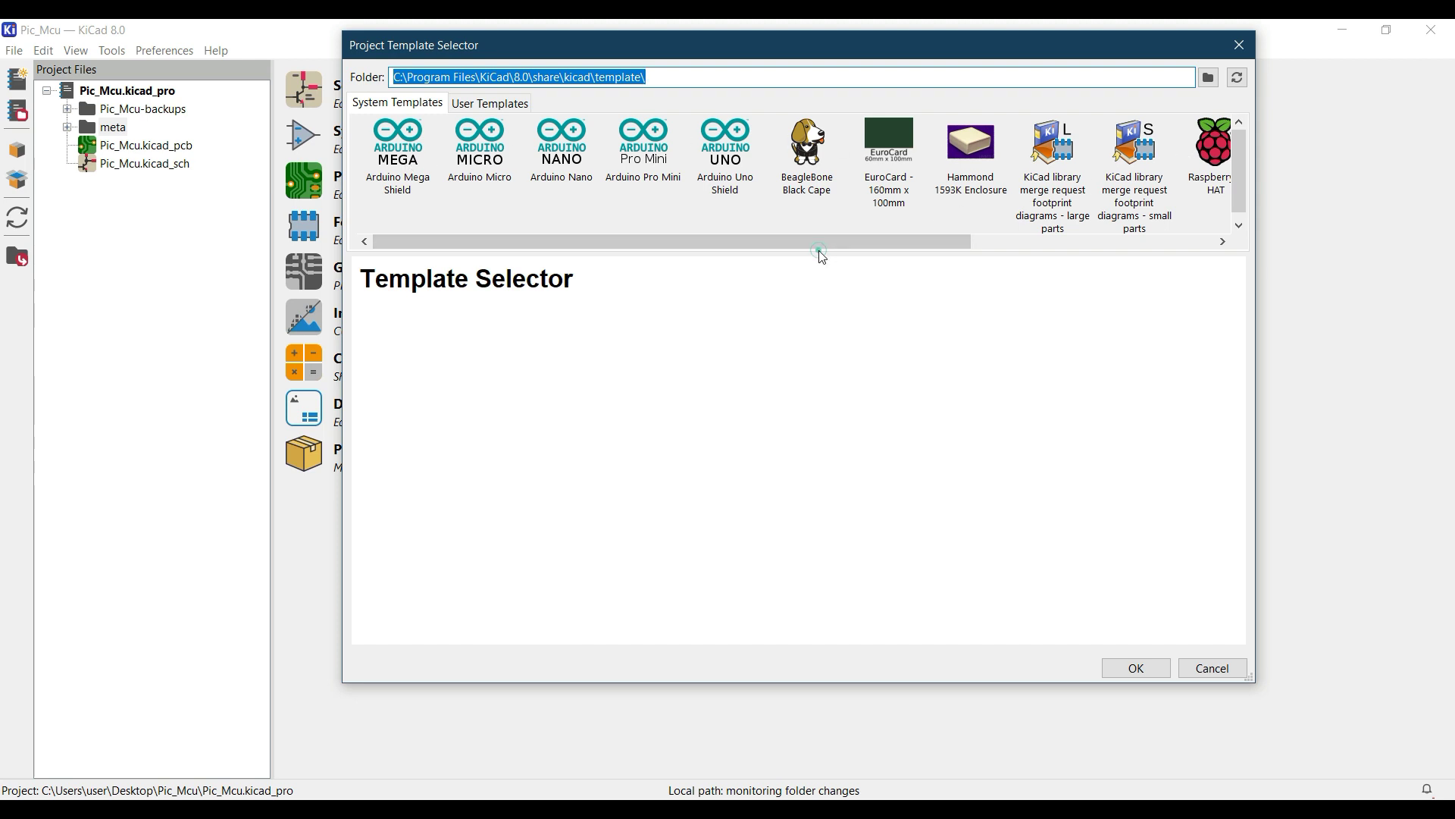
pyautogui.moveTo(946, 242); pyautogui.dragTo(734, 280)
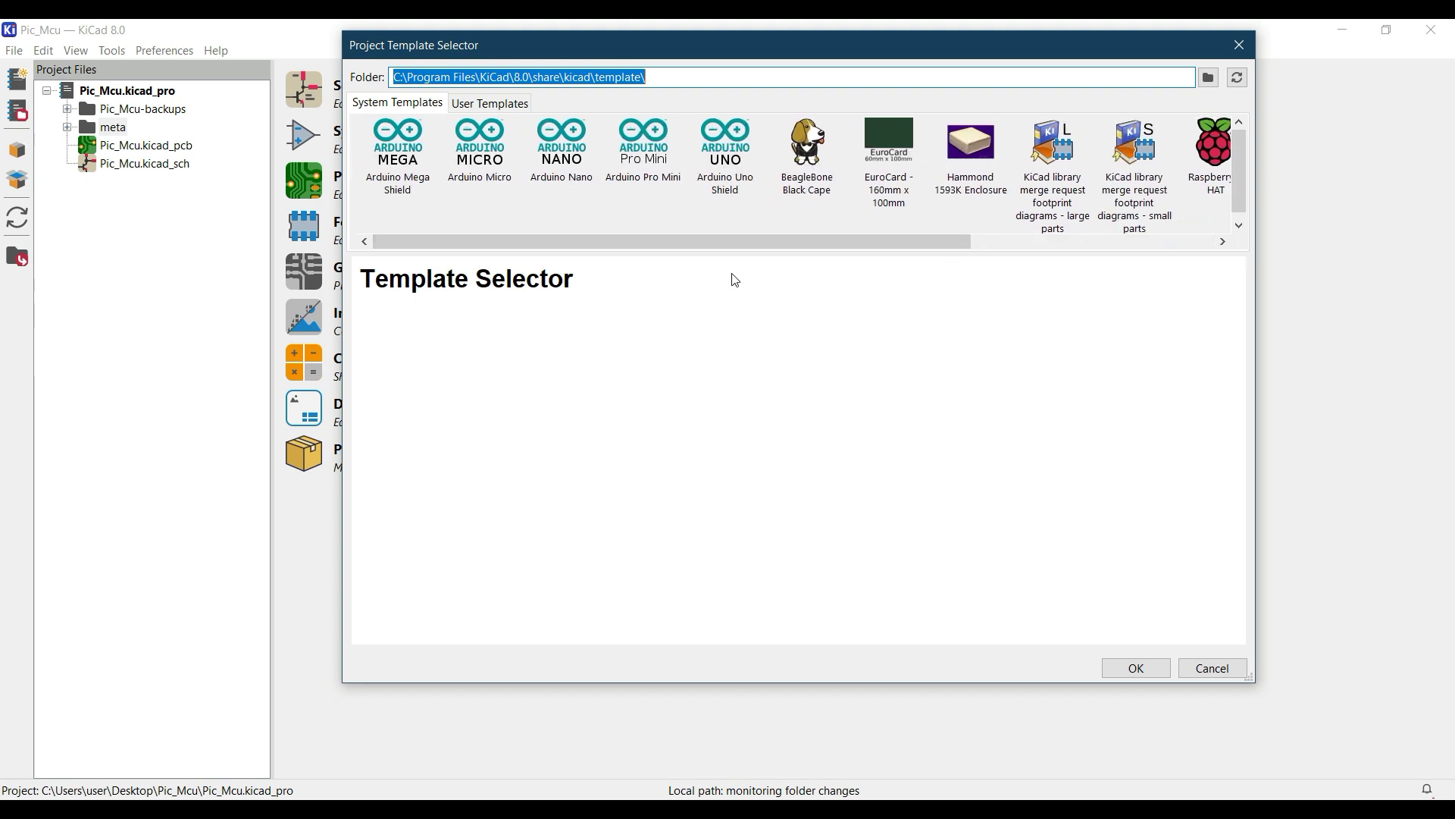